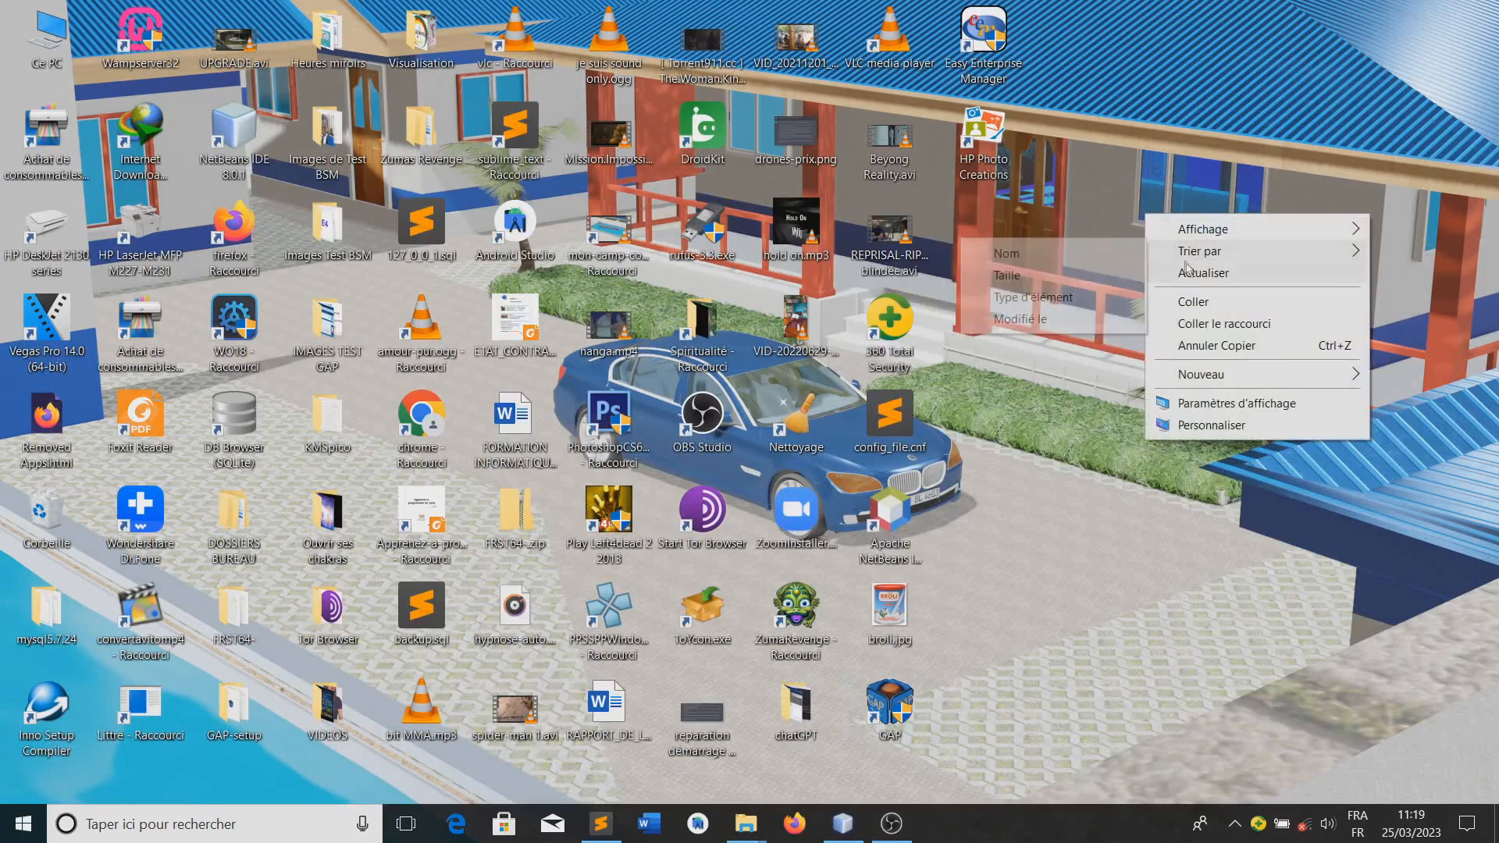
left_click(1188, 271)
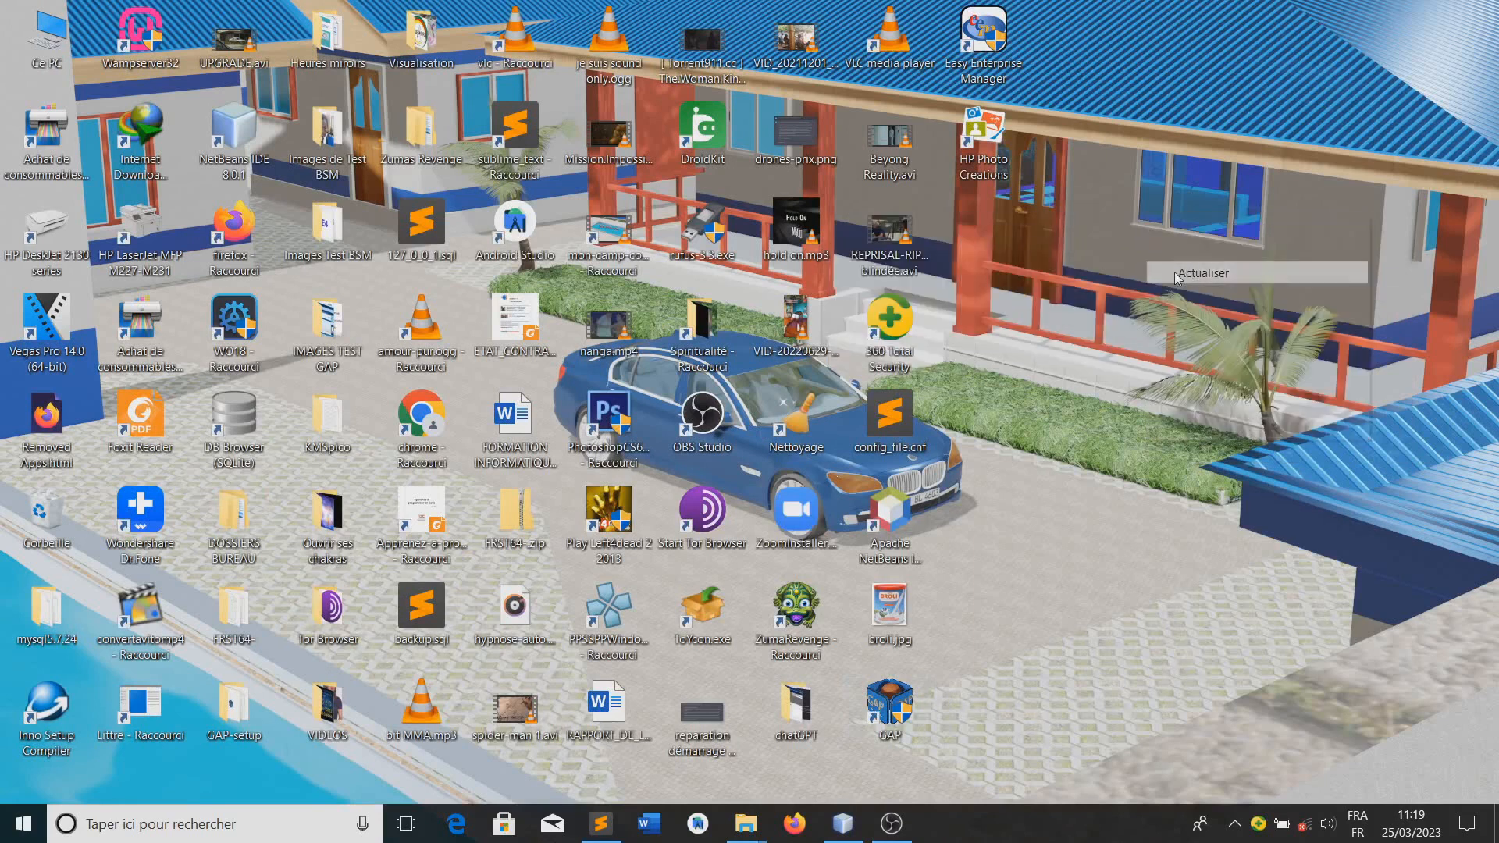
right_click(1123, 312)
left_click(1176, 374)
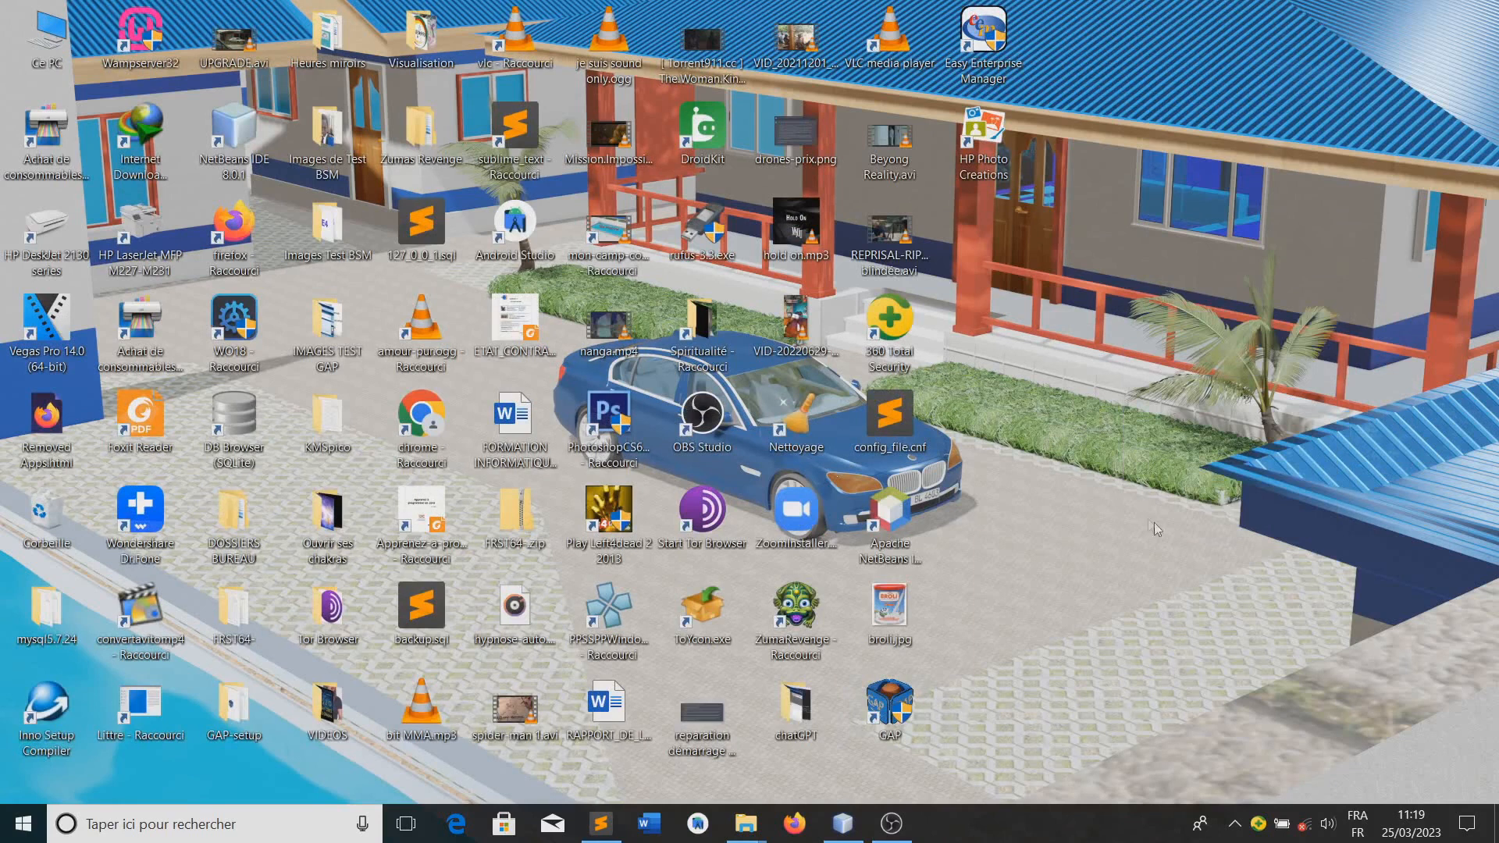
Launch Easy Enterprise Manager and sign in to the local connection by entering the username and the account password
left_click(982, 53)
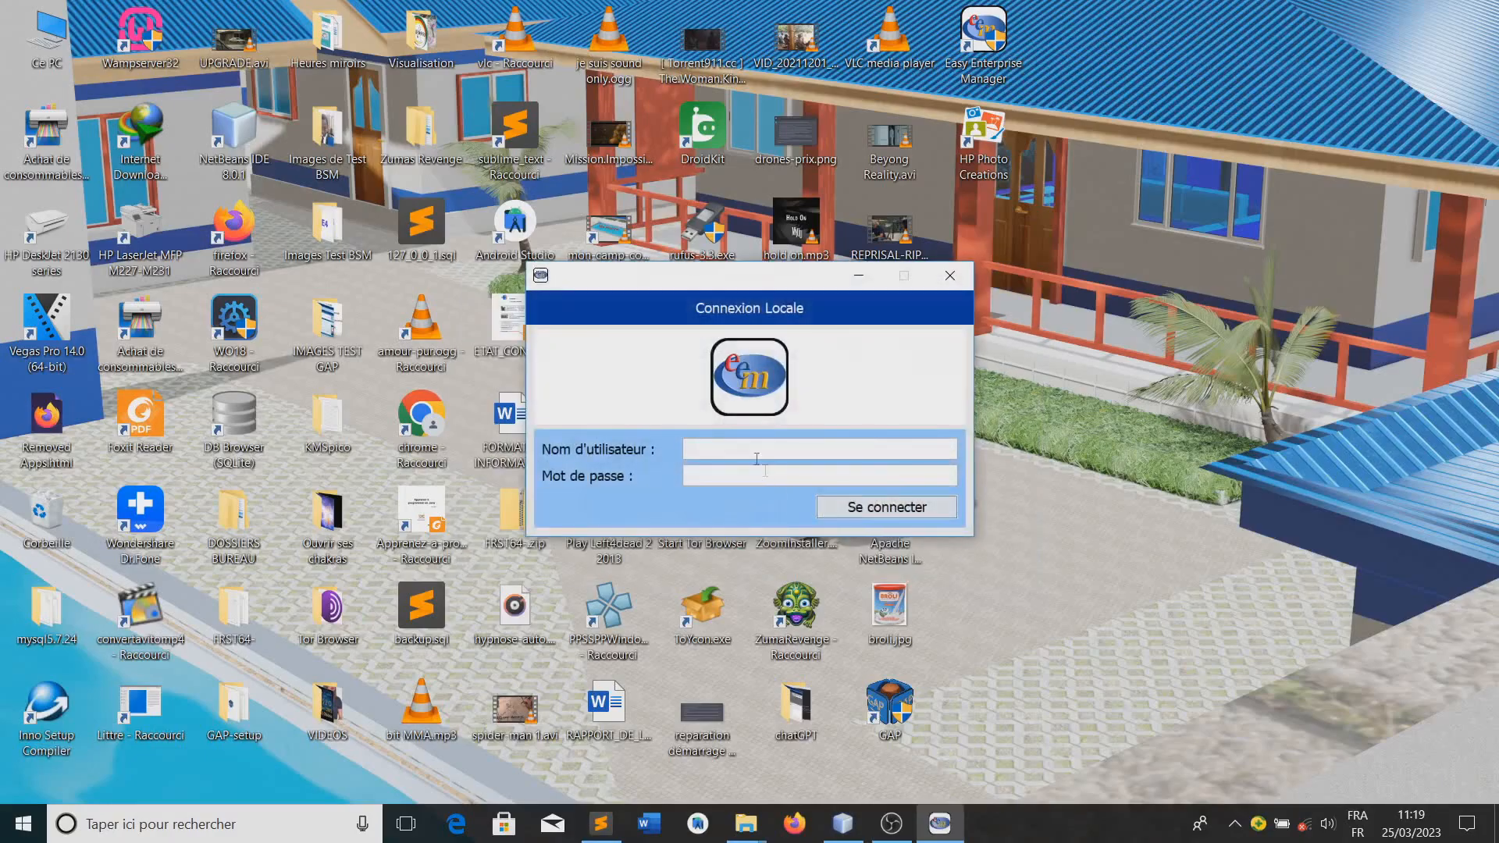
left_click(752, 453)
key("ctrl+a")
key("ctrl+c")
key("Tab")
key("ctrl+v")
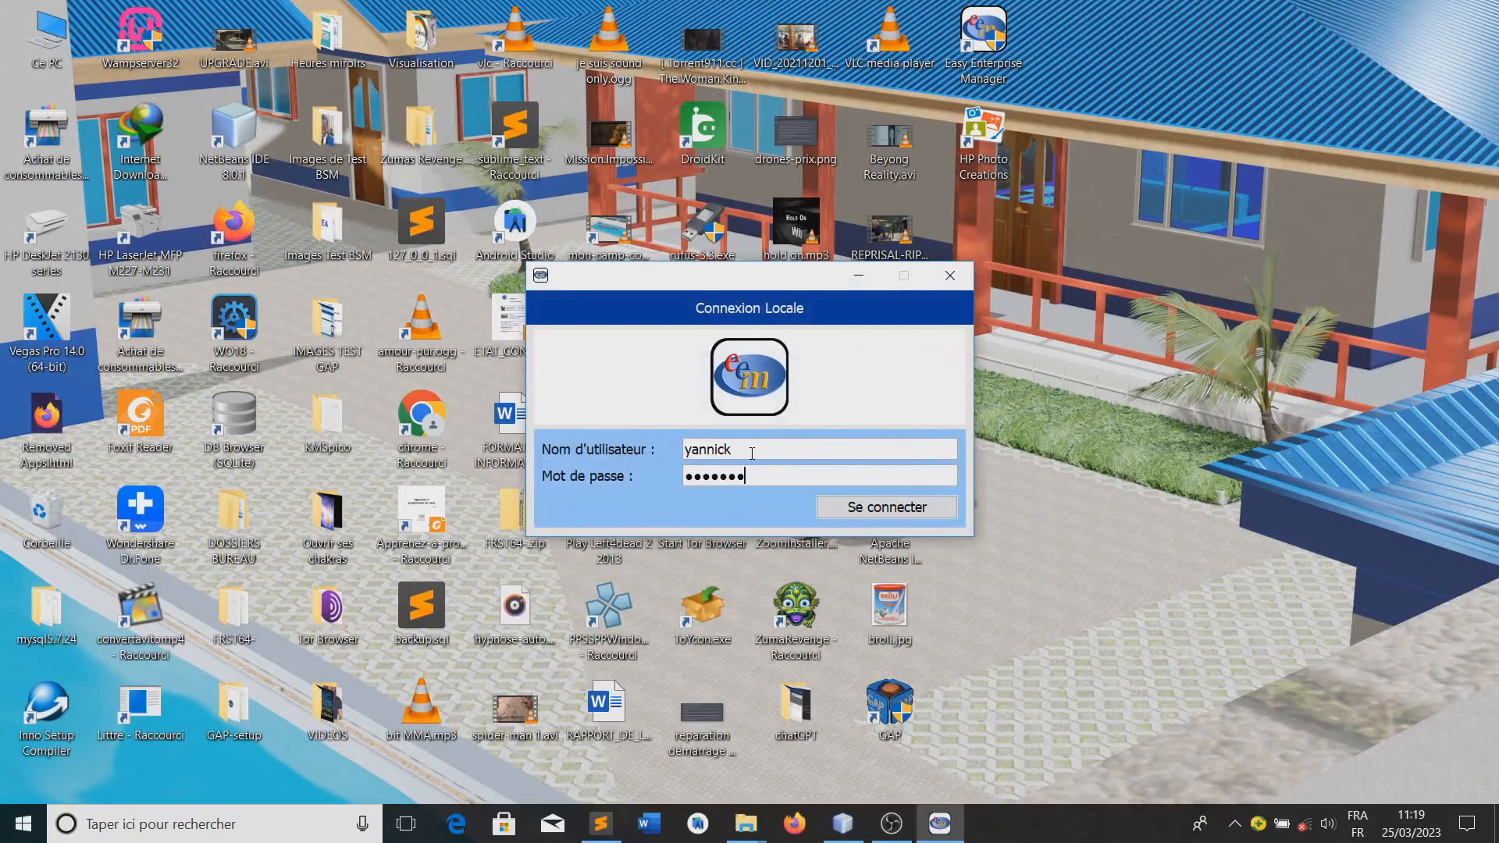
key("Return")
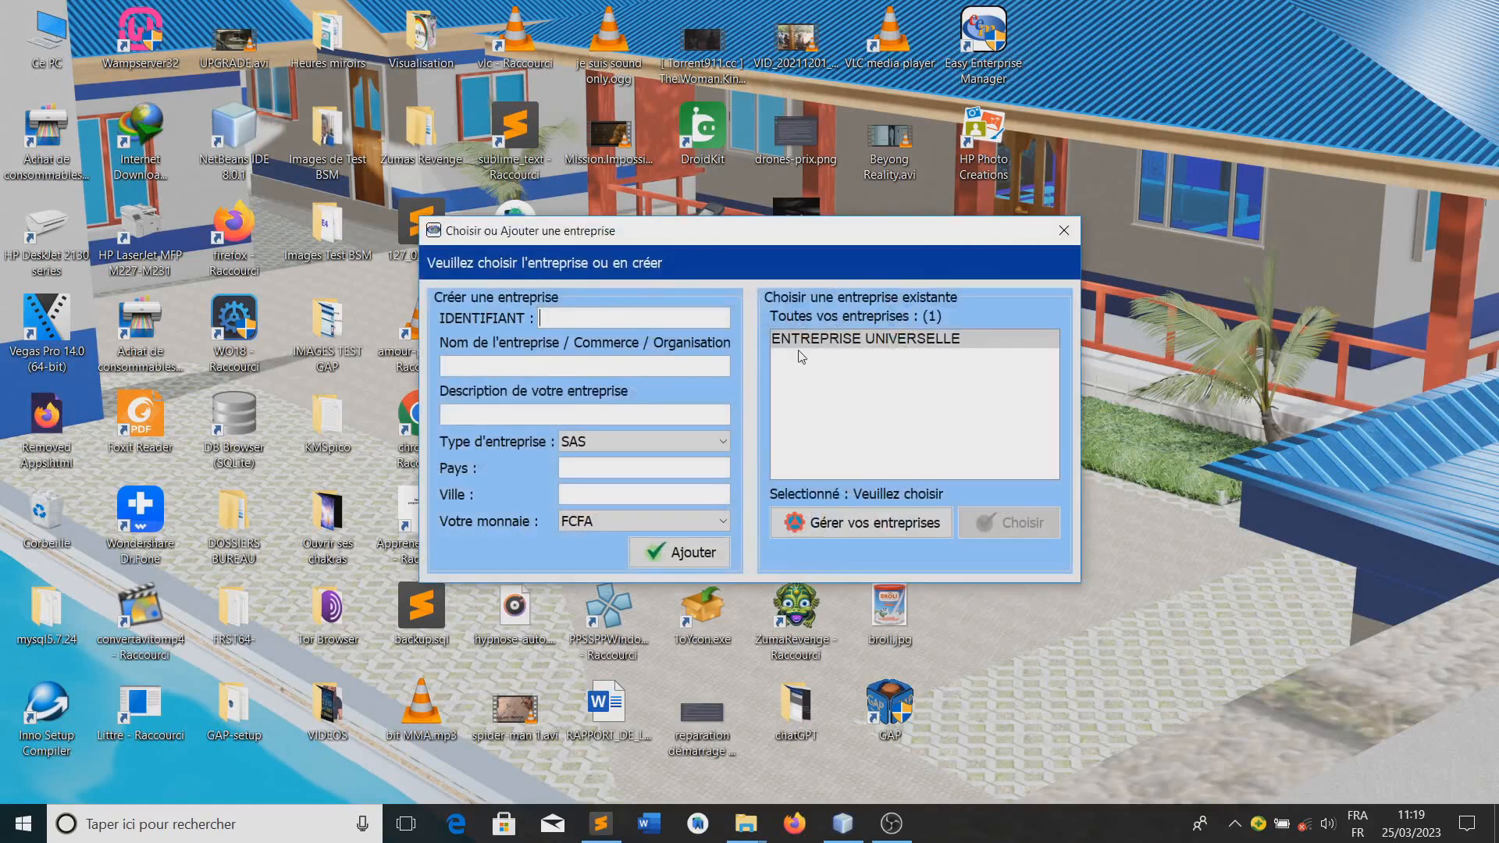
Open the existing company ENTREPRISE UNIVERSELLE and display the stock management page of its products
left_click(825, 336)
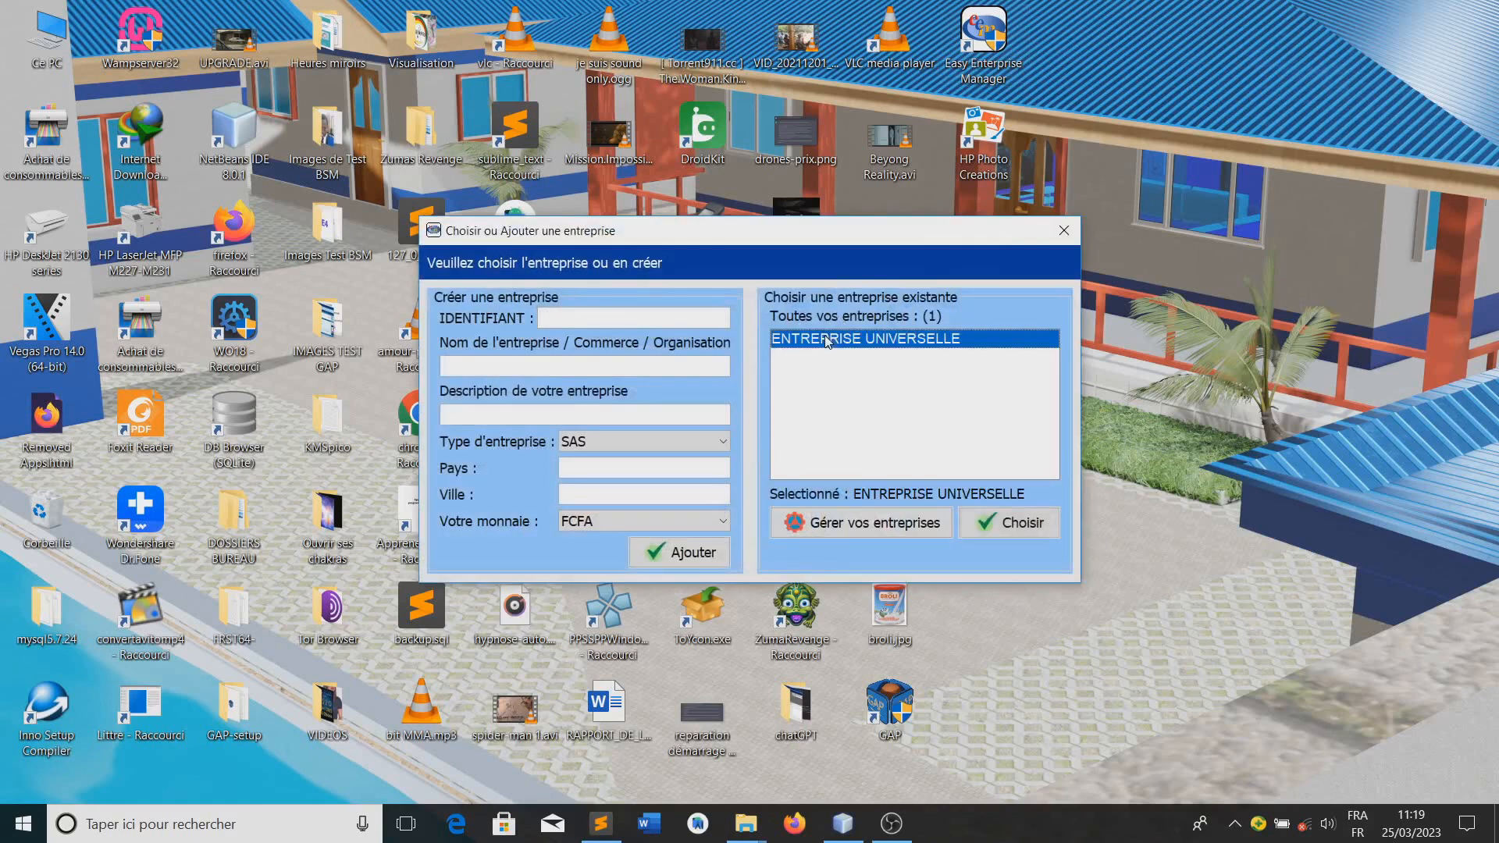
left_click(997, 522)
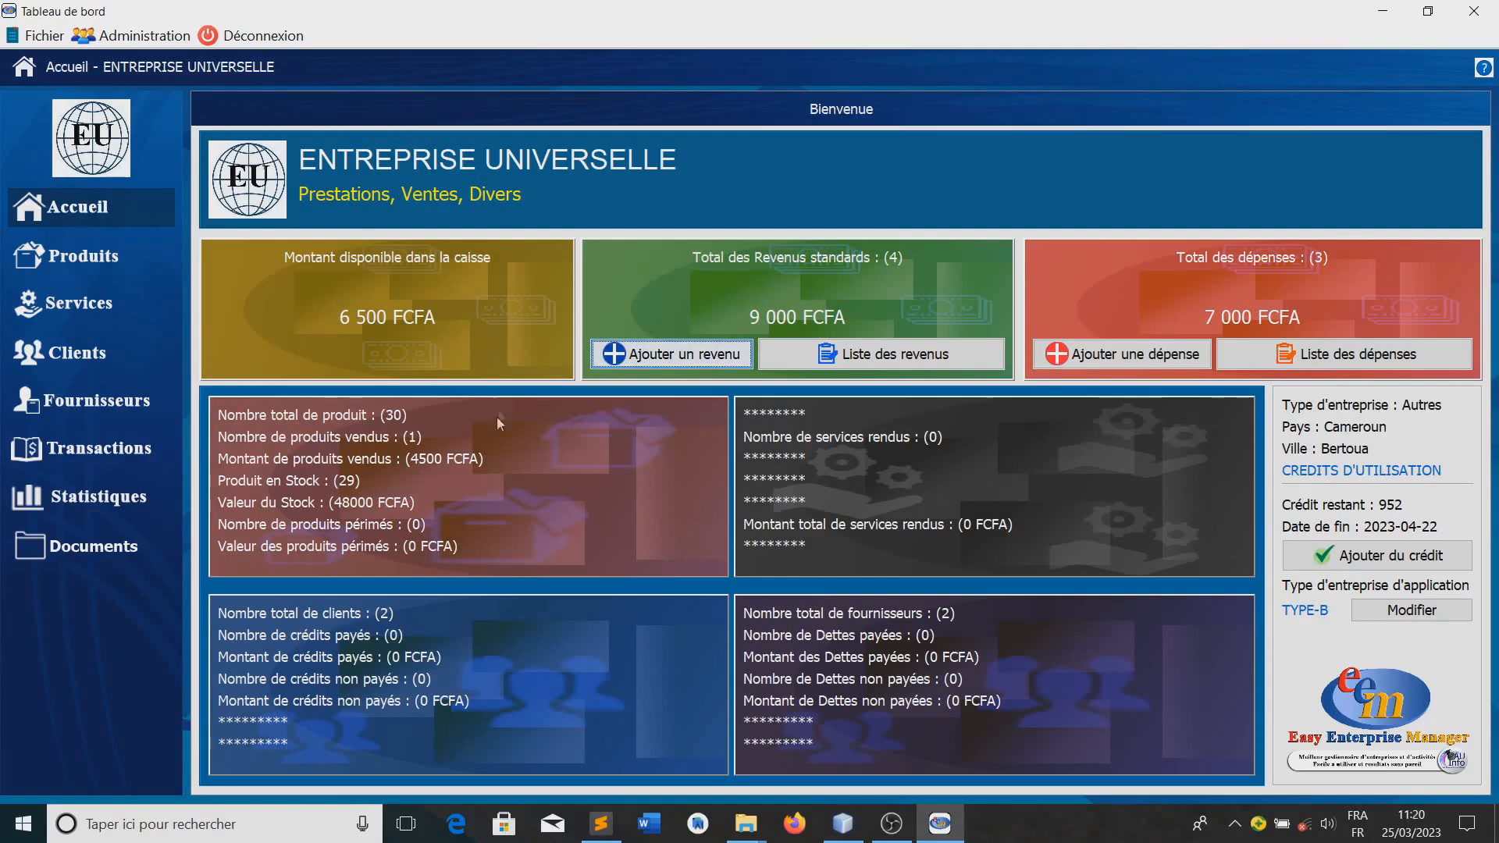
left_click(87, 258)
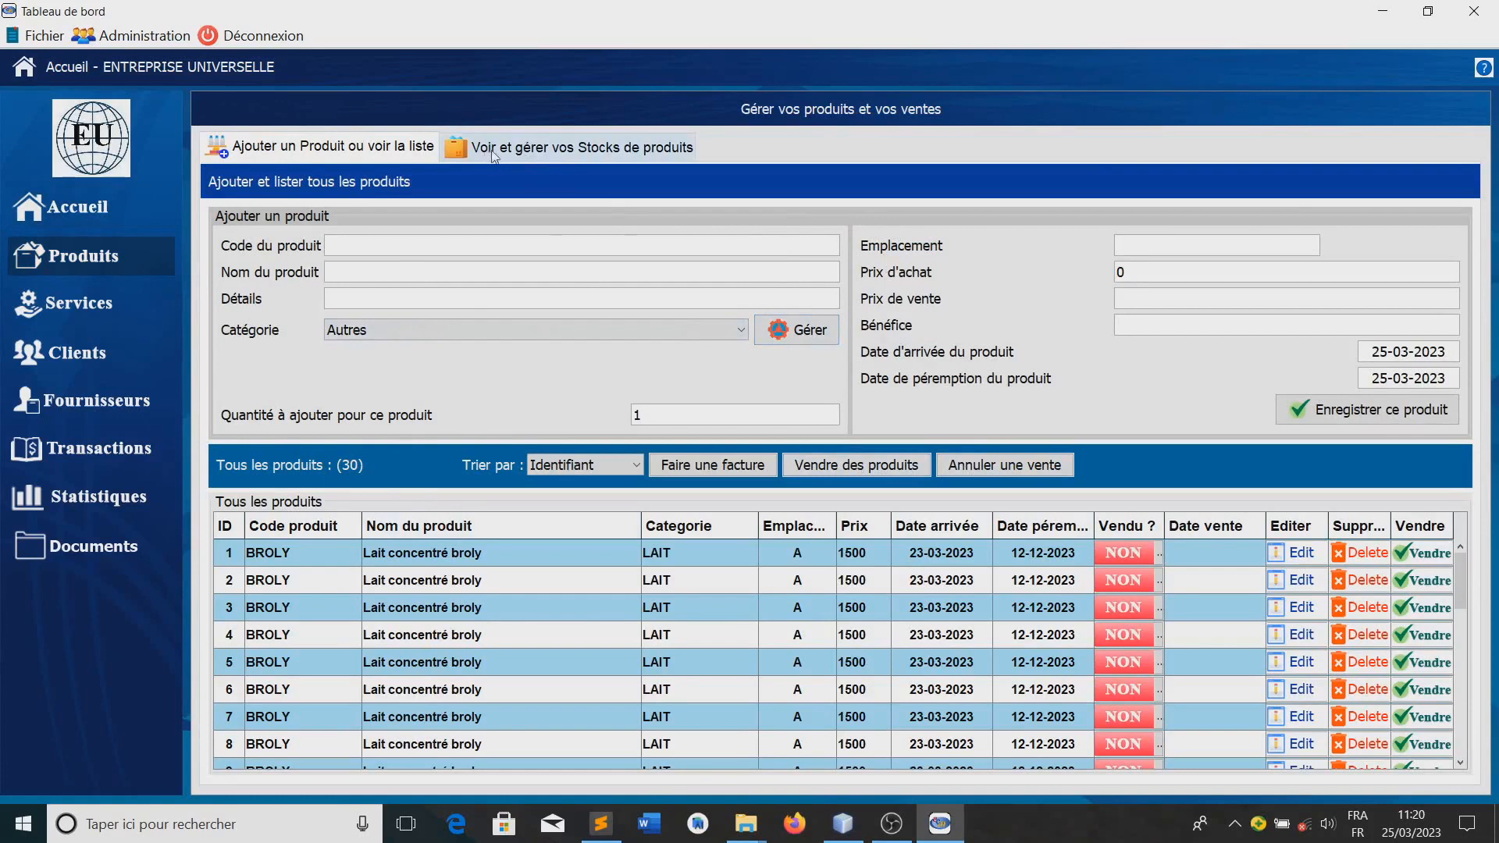
left_click(550, 150)
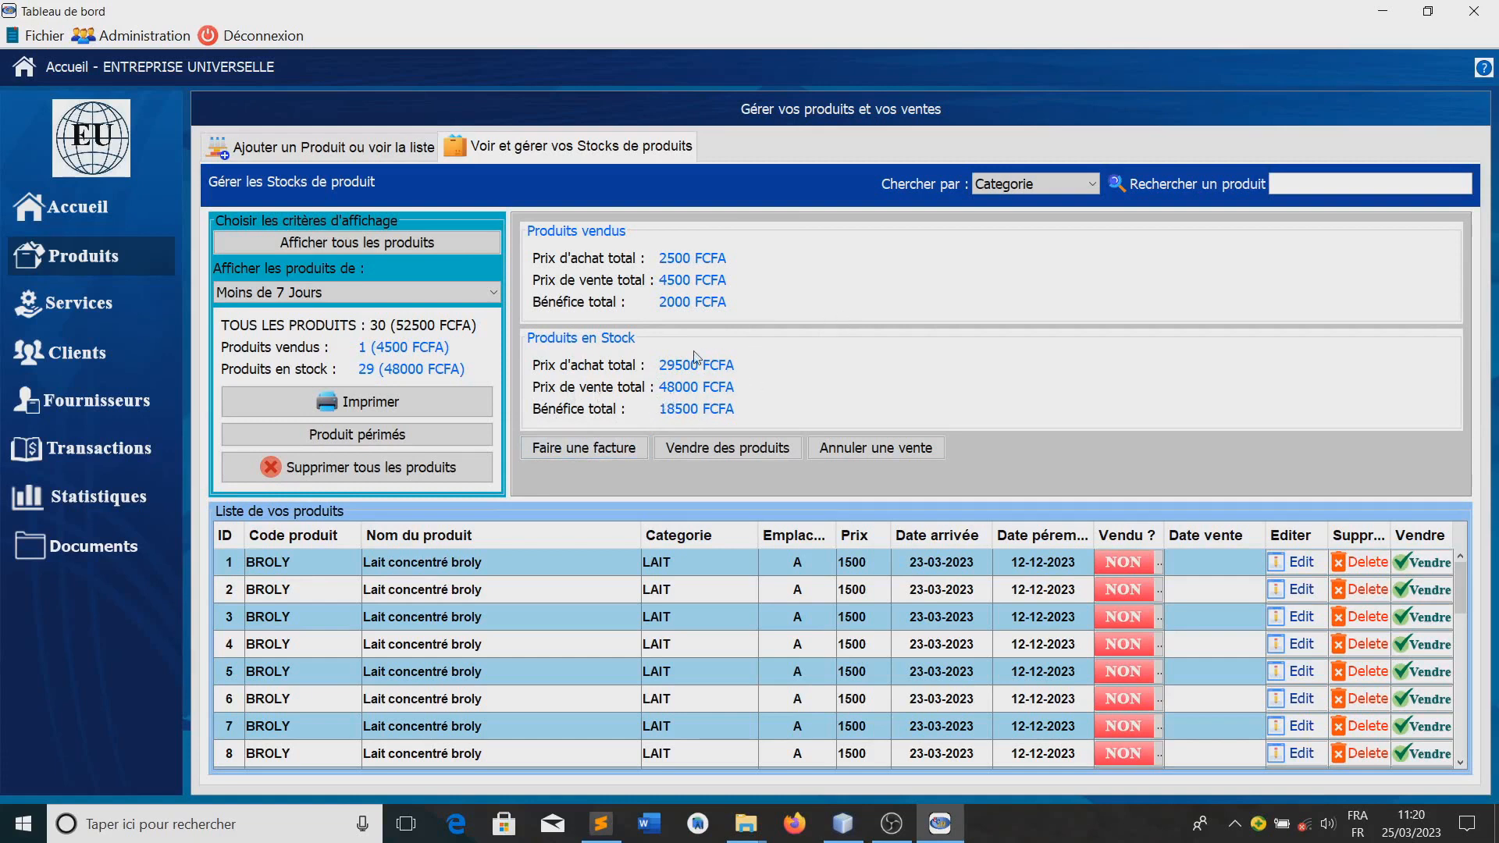
Filter the product stock list by less than 2 weeks, less than a month and more than a month in turn
left_click(265, 294)
left_click(275, 326)
left_click(275, 294)
left_click(273, 342)
left_click(267, 290)
left_click(267, 351)
left_click(286, 299)
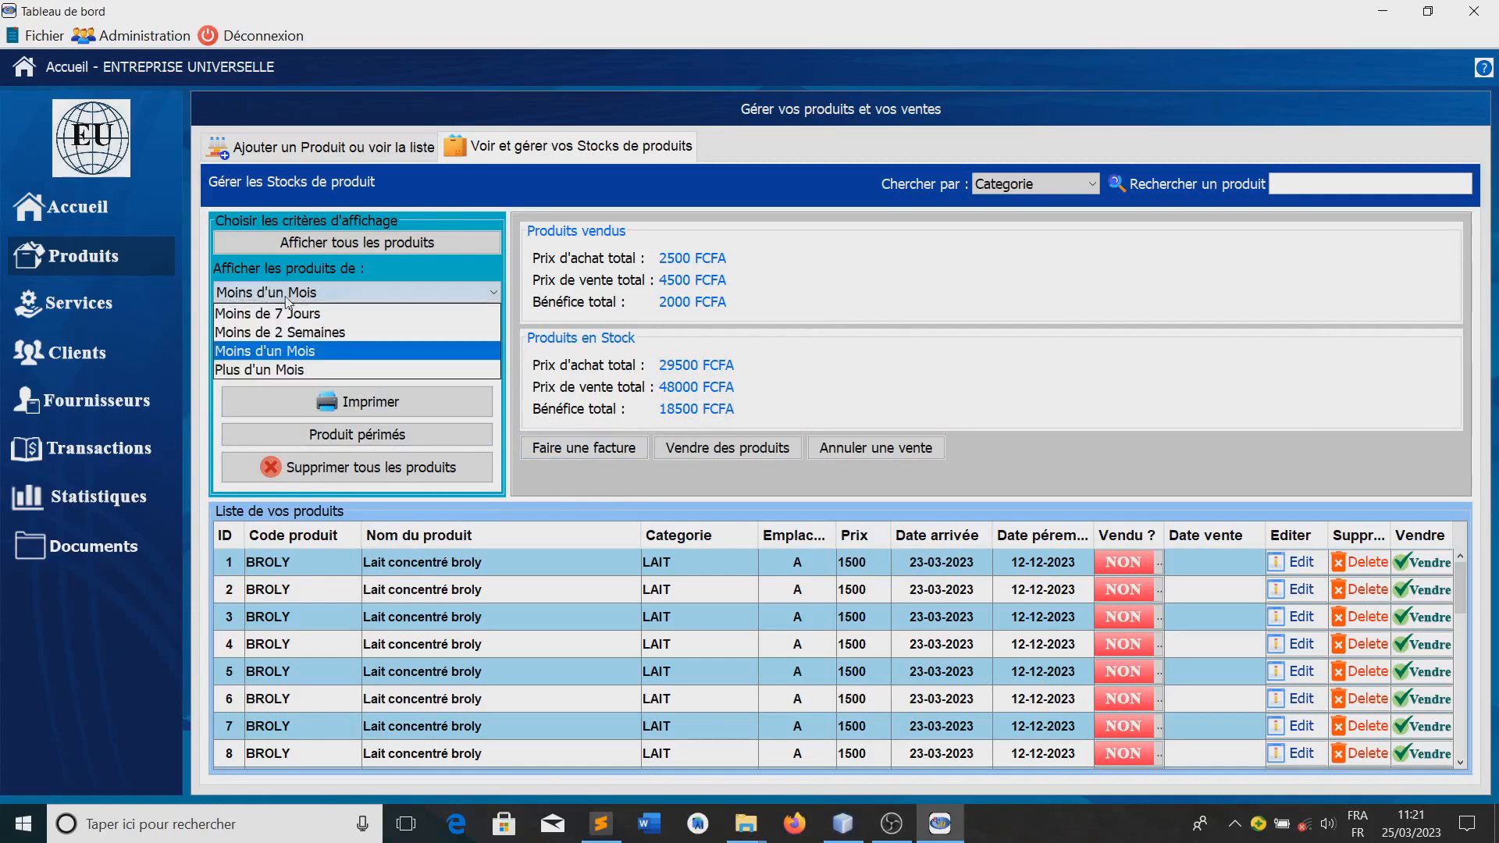
left_click(274, 370)
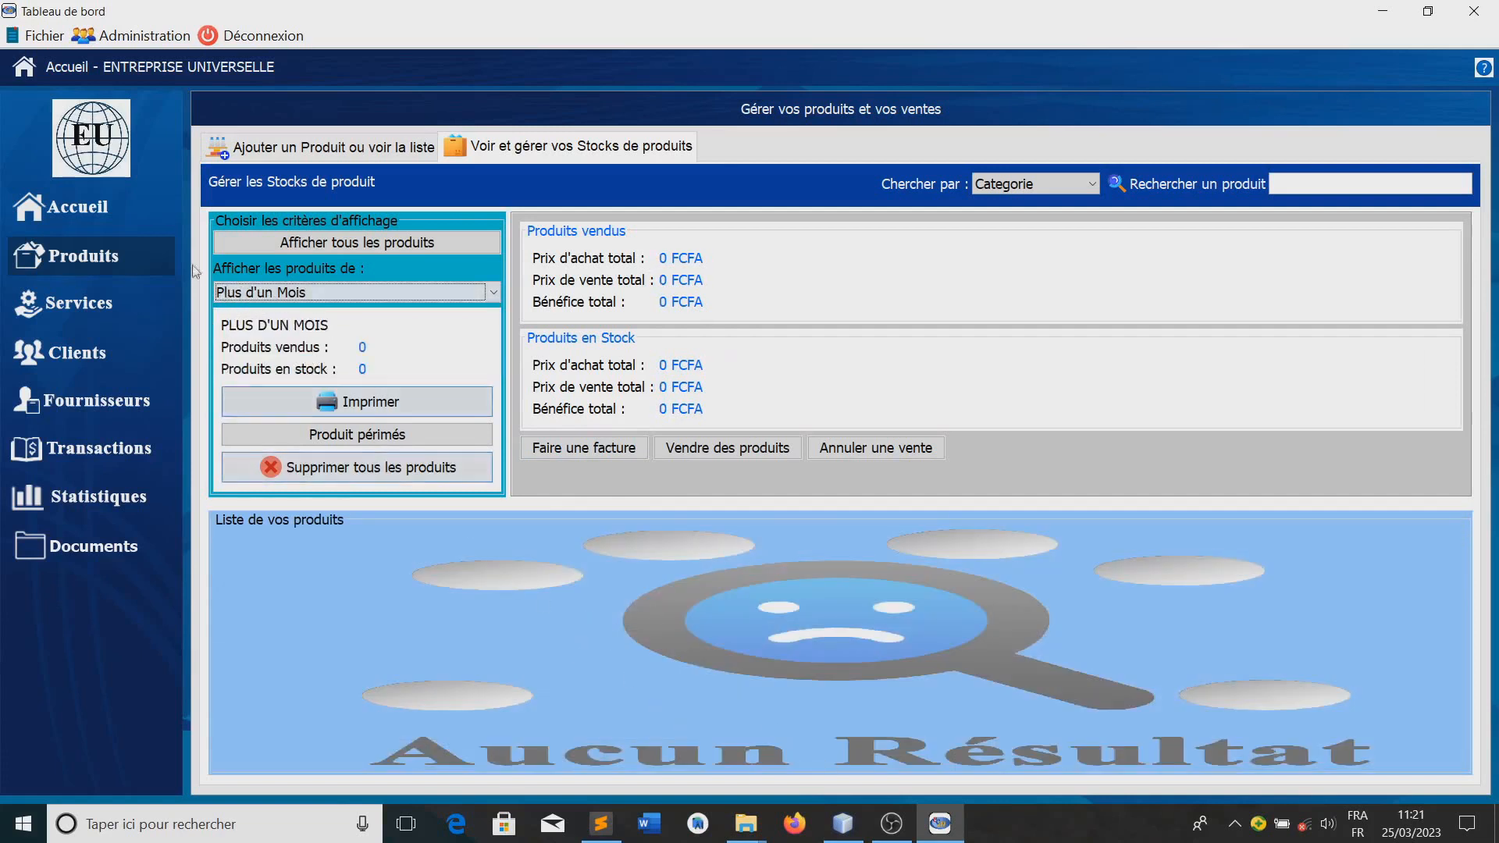
Filter the stock list to products of less than 7 days and print it as a PDF document
left_click(295, 293)
left_click(289, 315)
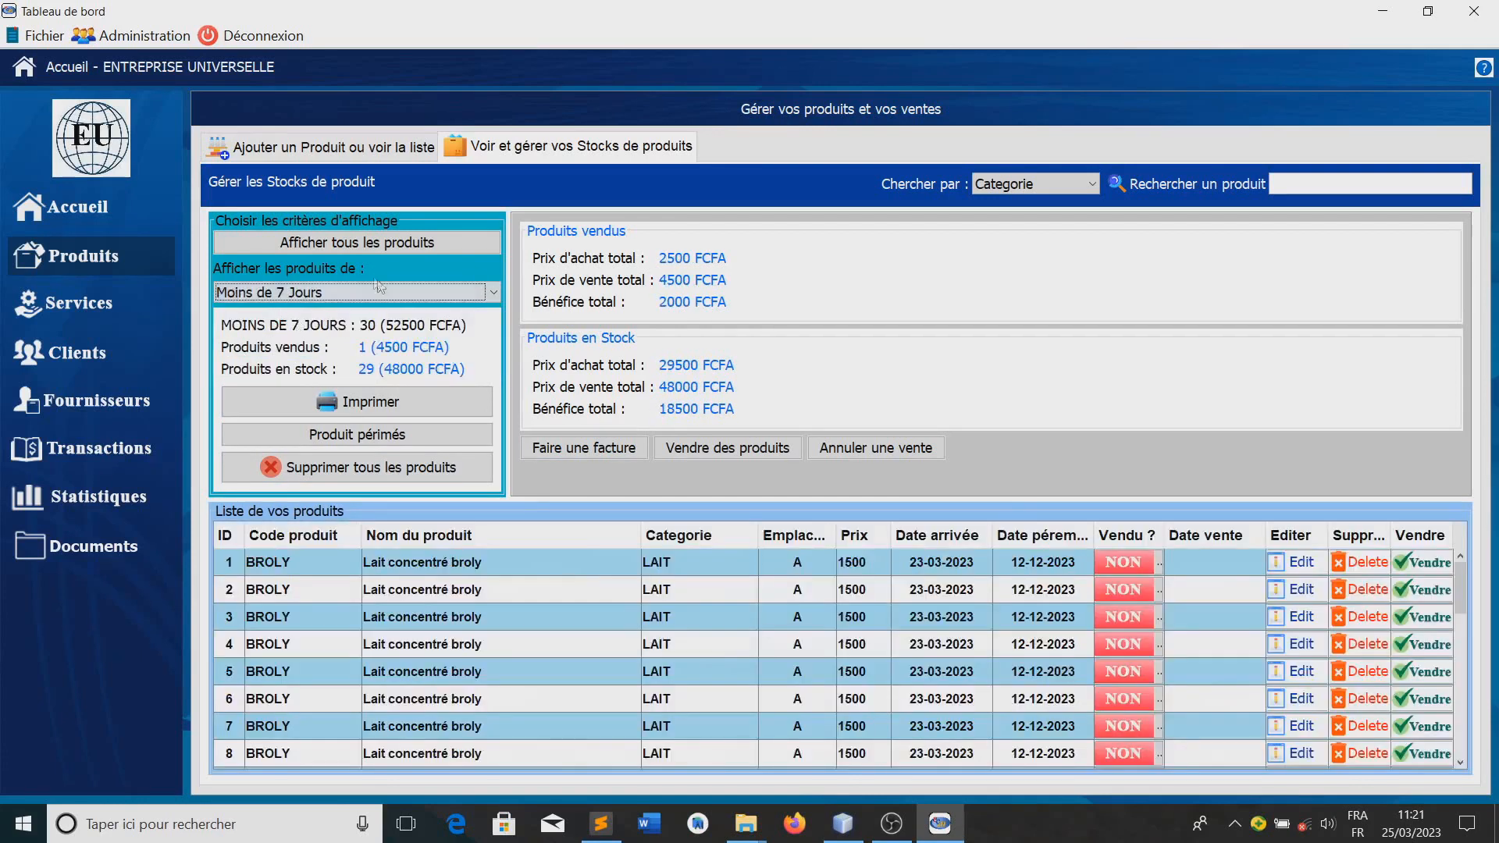
left_click(391, 407)
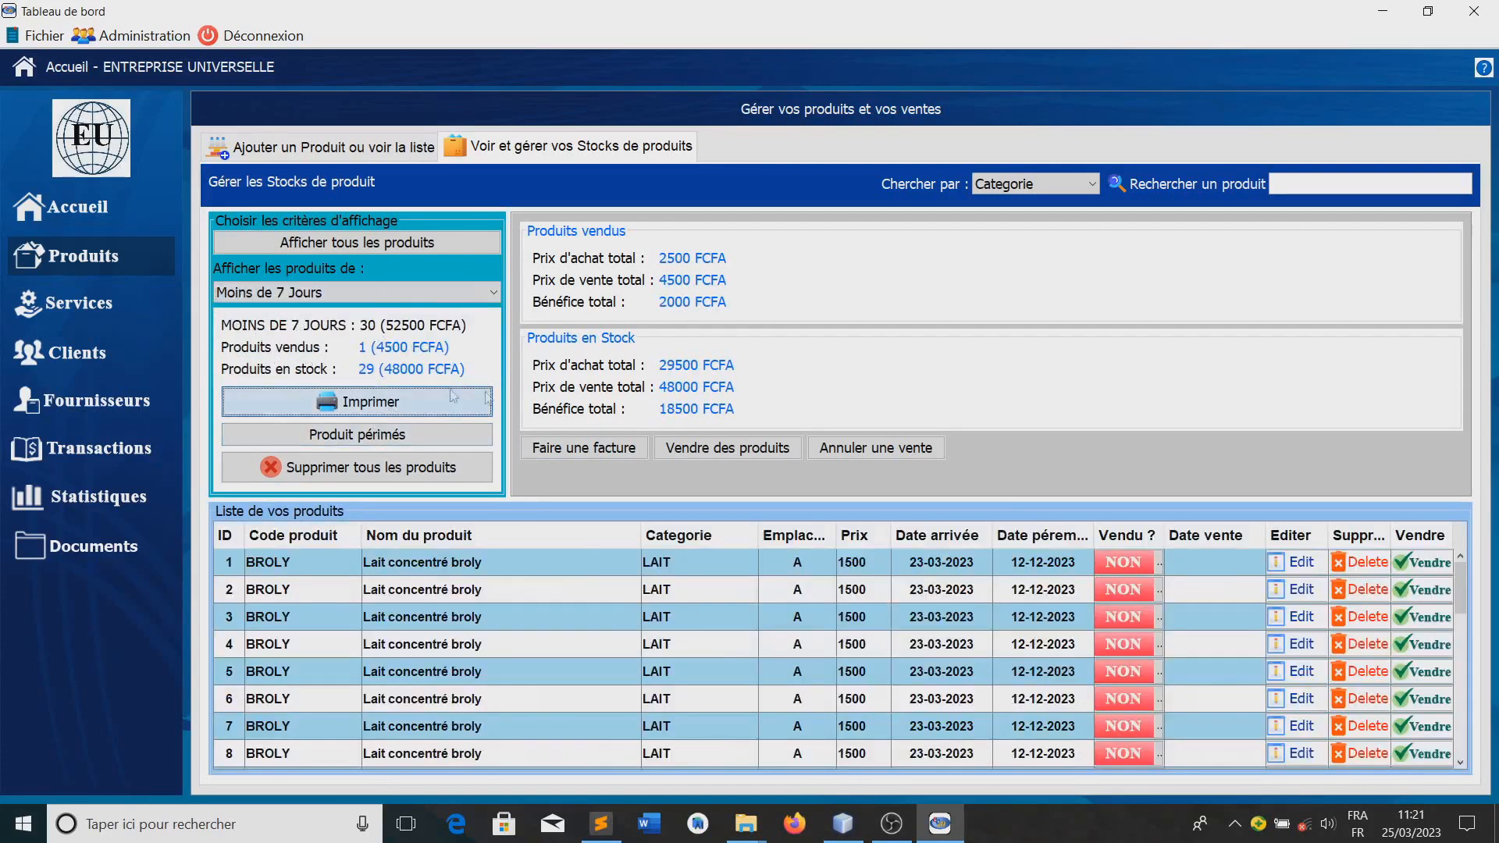
left_click(852, 476)
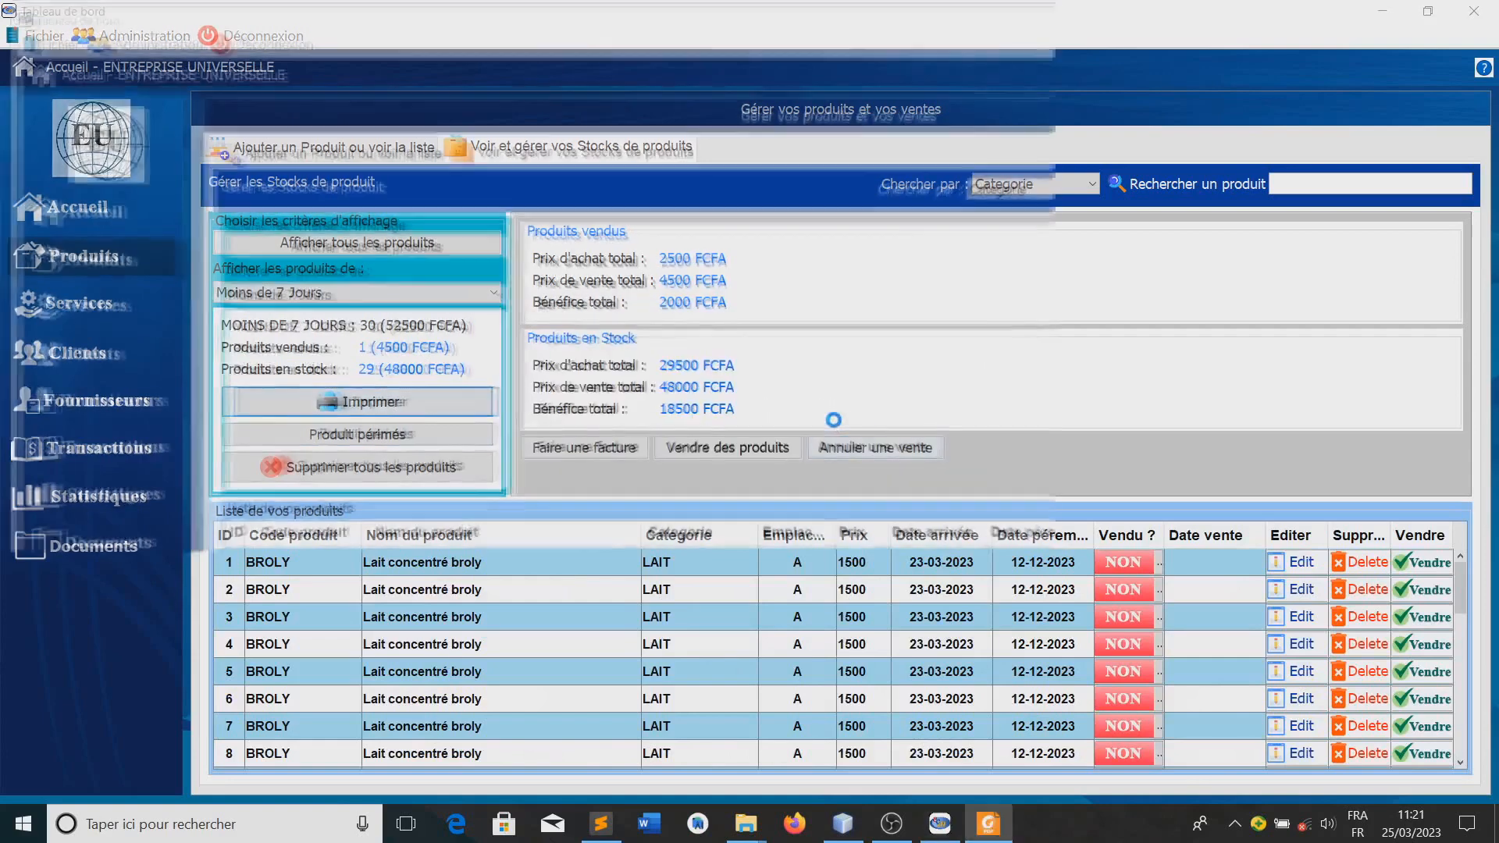
Examine the generated product list PDF, including the sold SOURIS HP HID row and the summary of sold and in-stock products
scroll(819, 461, "down", 4)
scroll(820, 462, "up", 4)
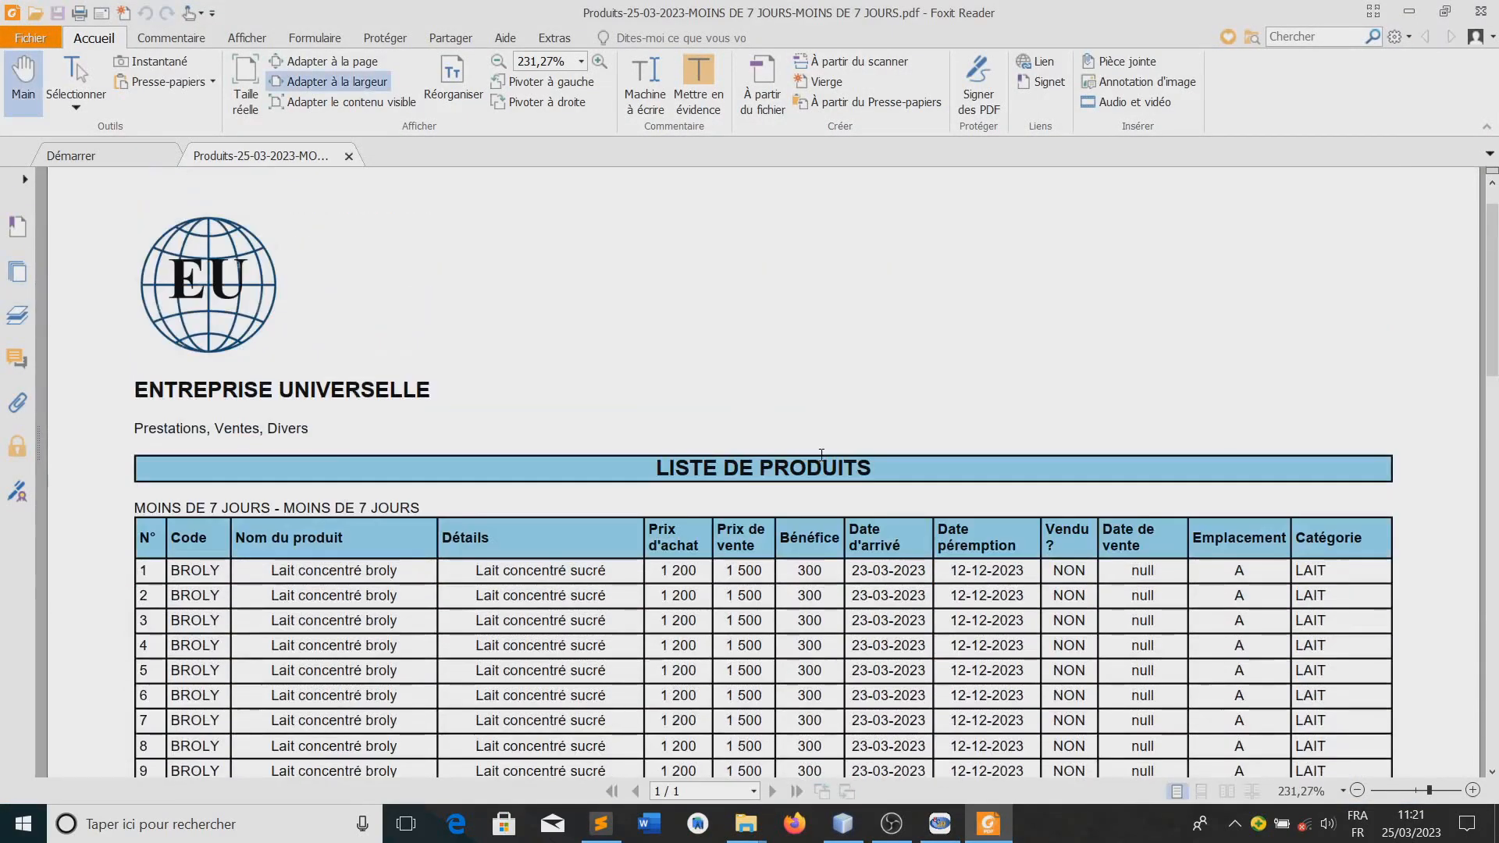
scroll(295, 385, "down", 1)
scroll(295, 385, "down", 6)
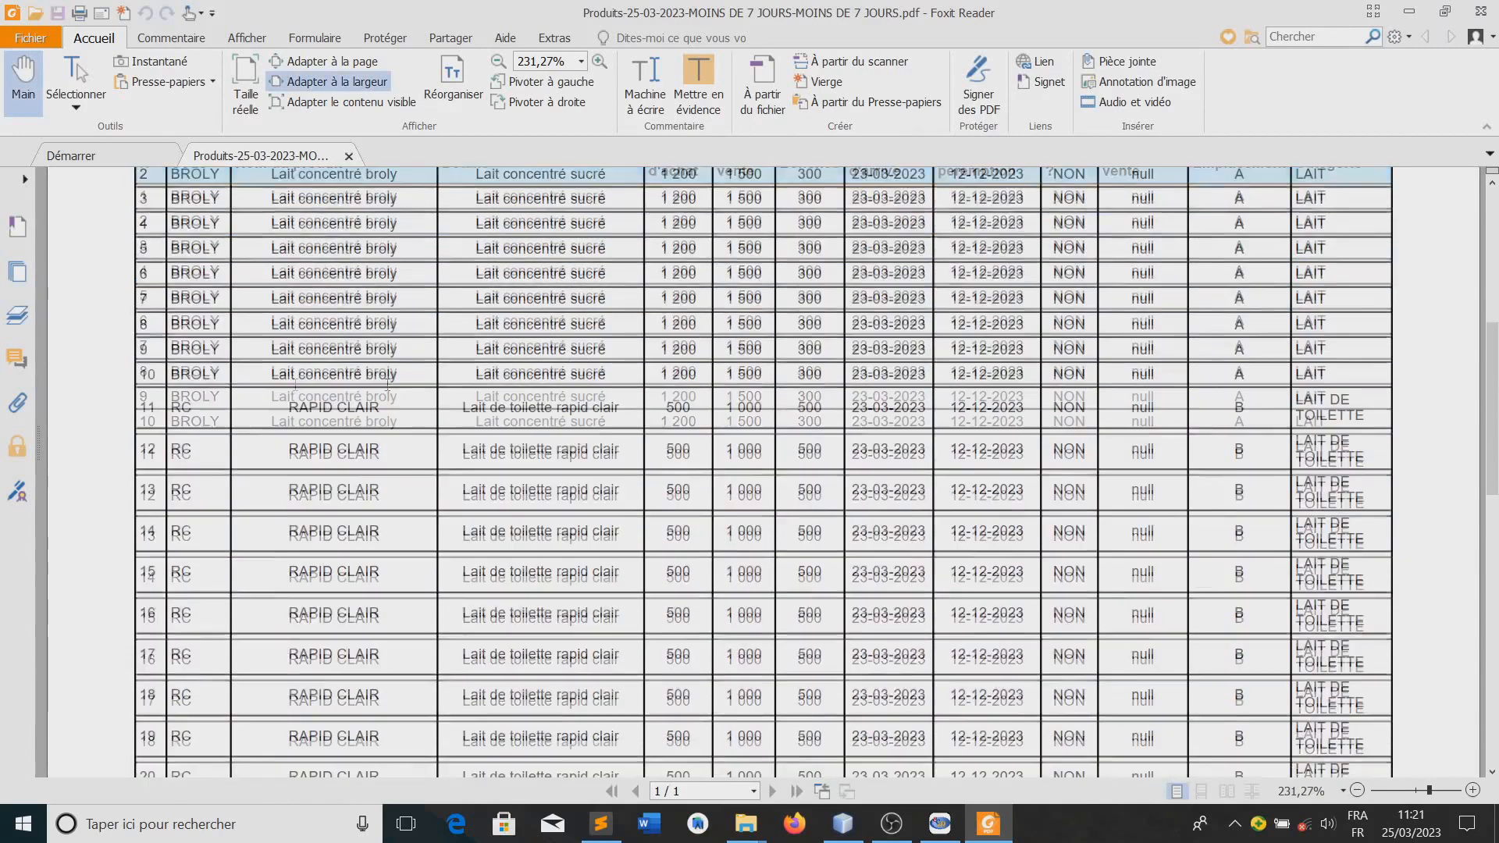
scroll(1073, 414, "down", 5)
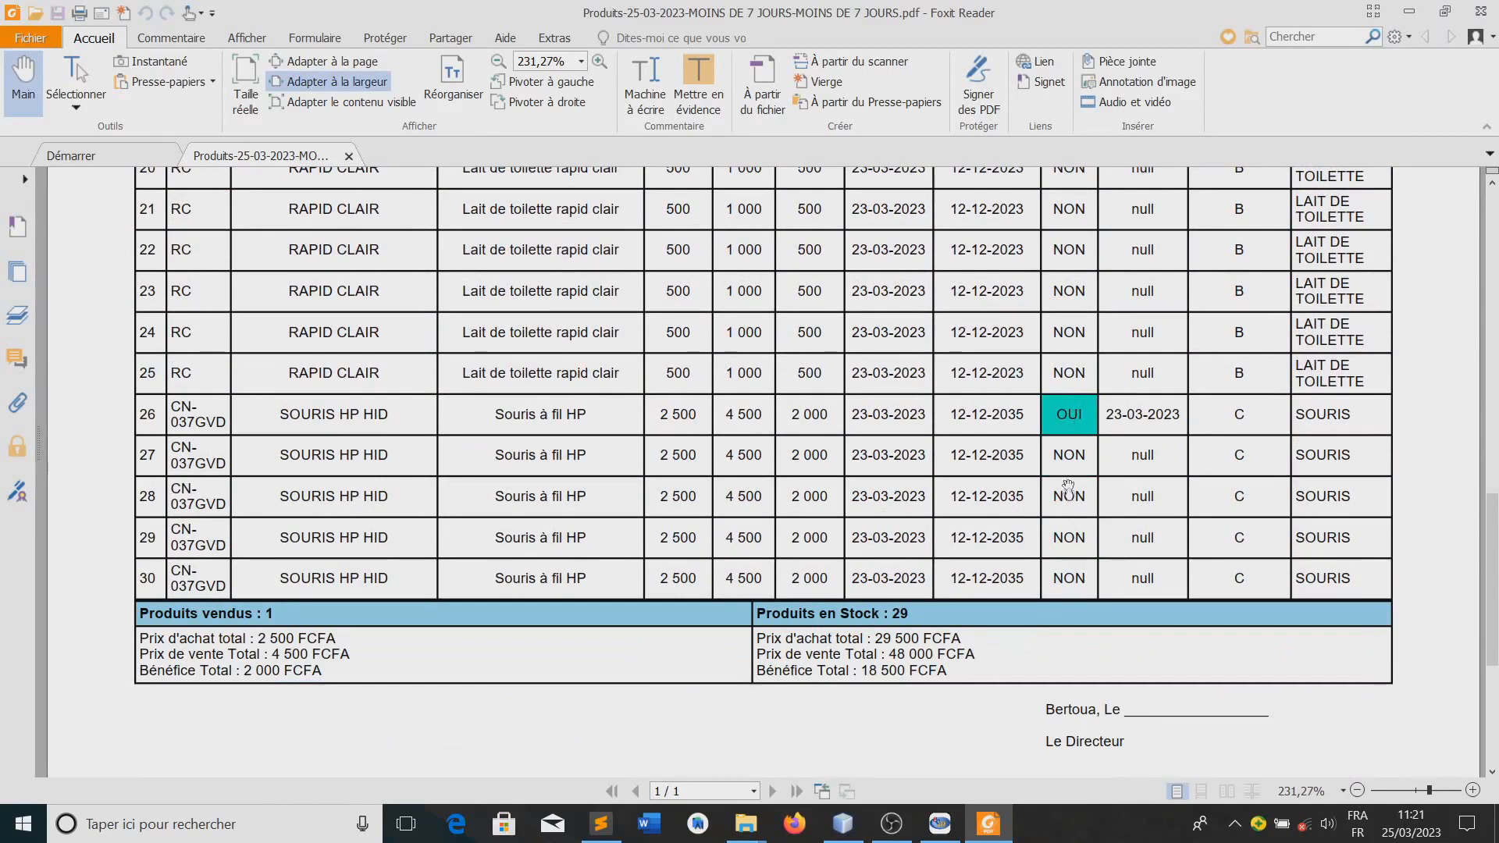
scroll(1102, 453, "up", 2)
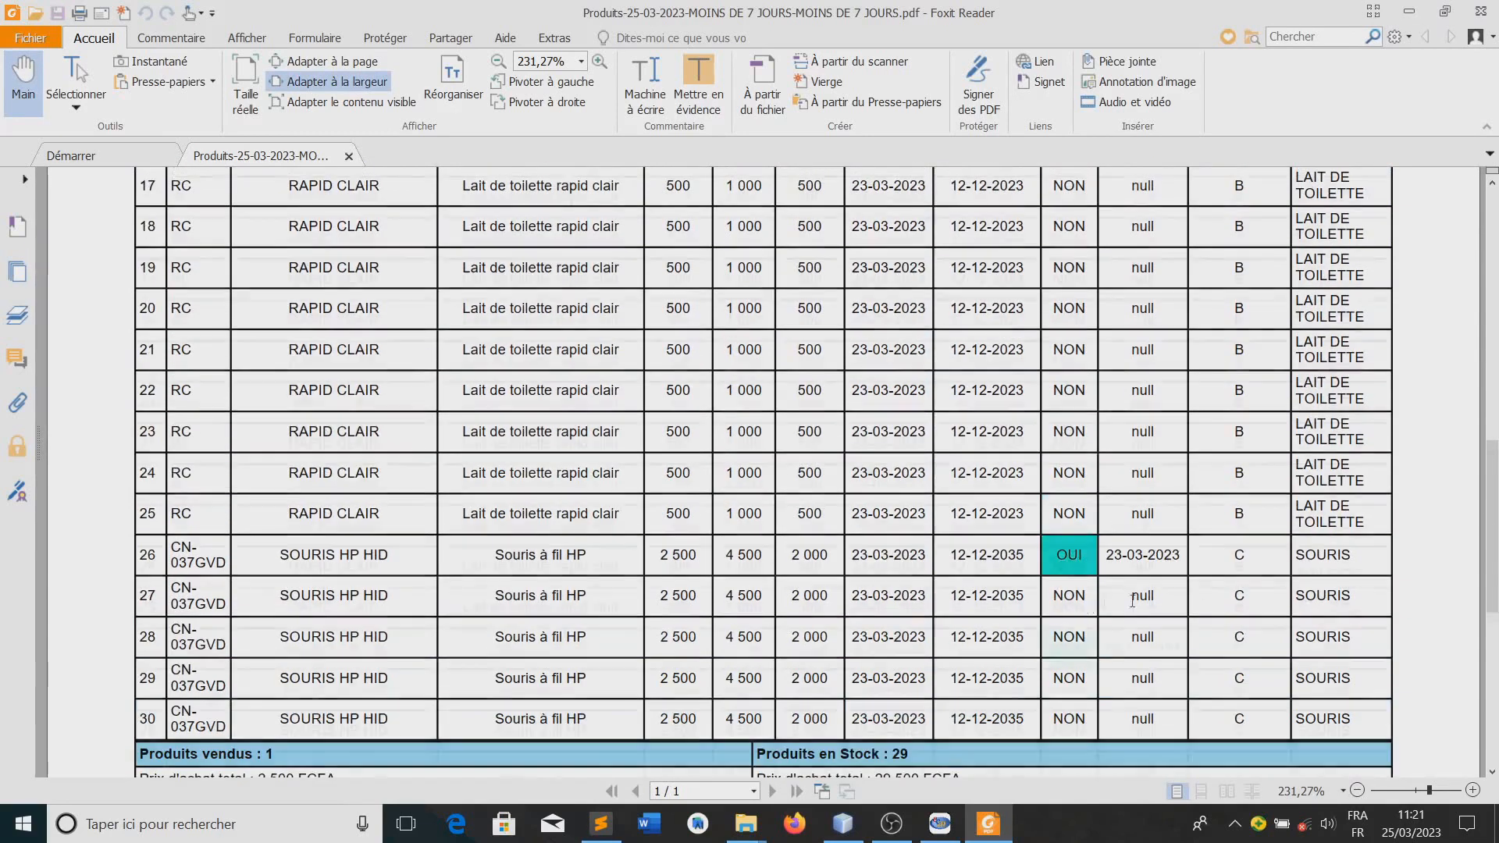
scroll(1103, 601, "up", 8)
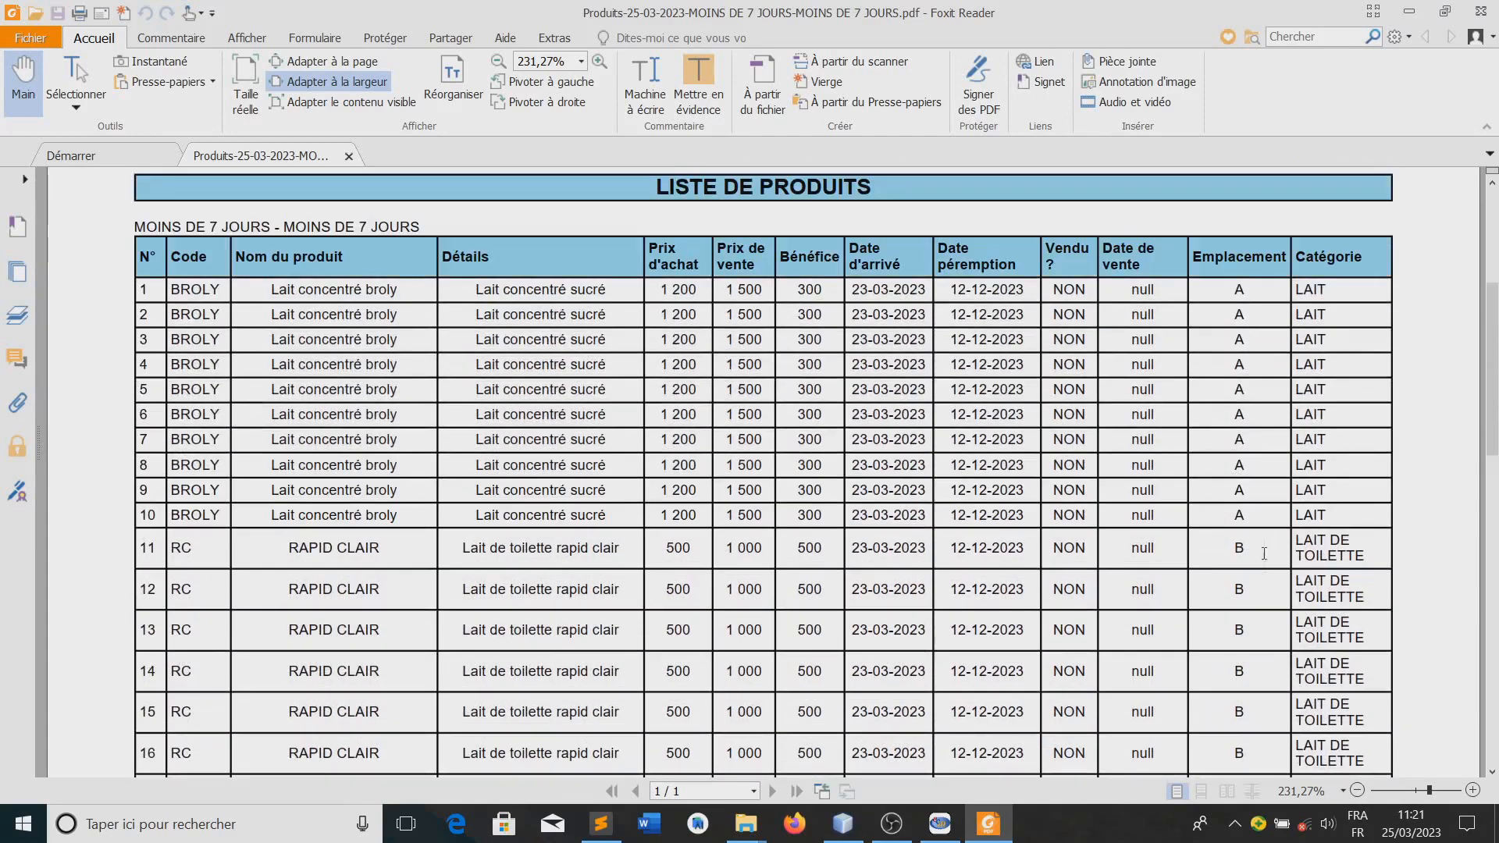
scroll(1264, 544, "down", 10)
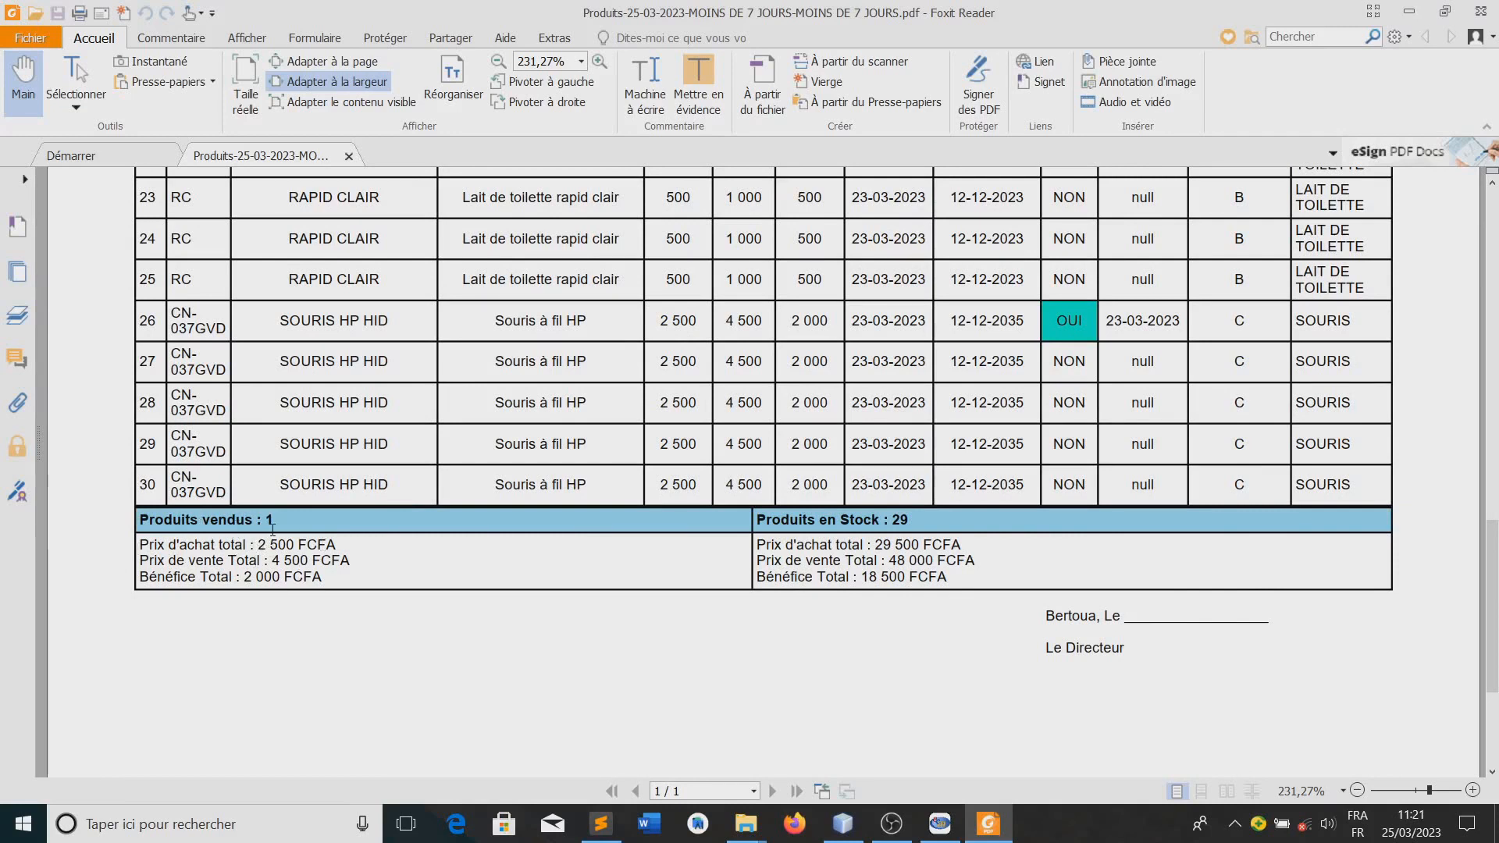
left_click_drag(238, 577, 324, 578)
left_click(1055, 332)
left_click_drag(281, 319, 389, 323)
left_click(335, 324)
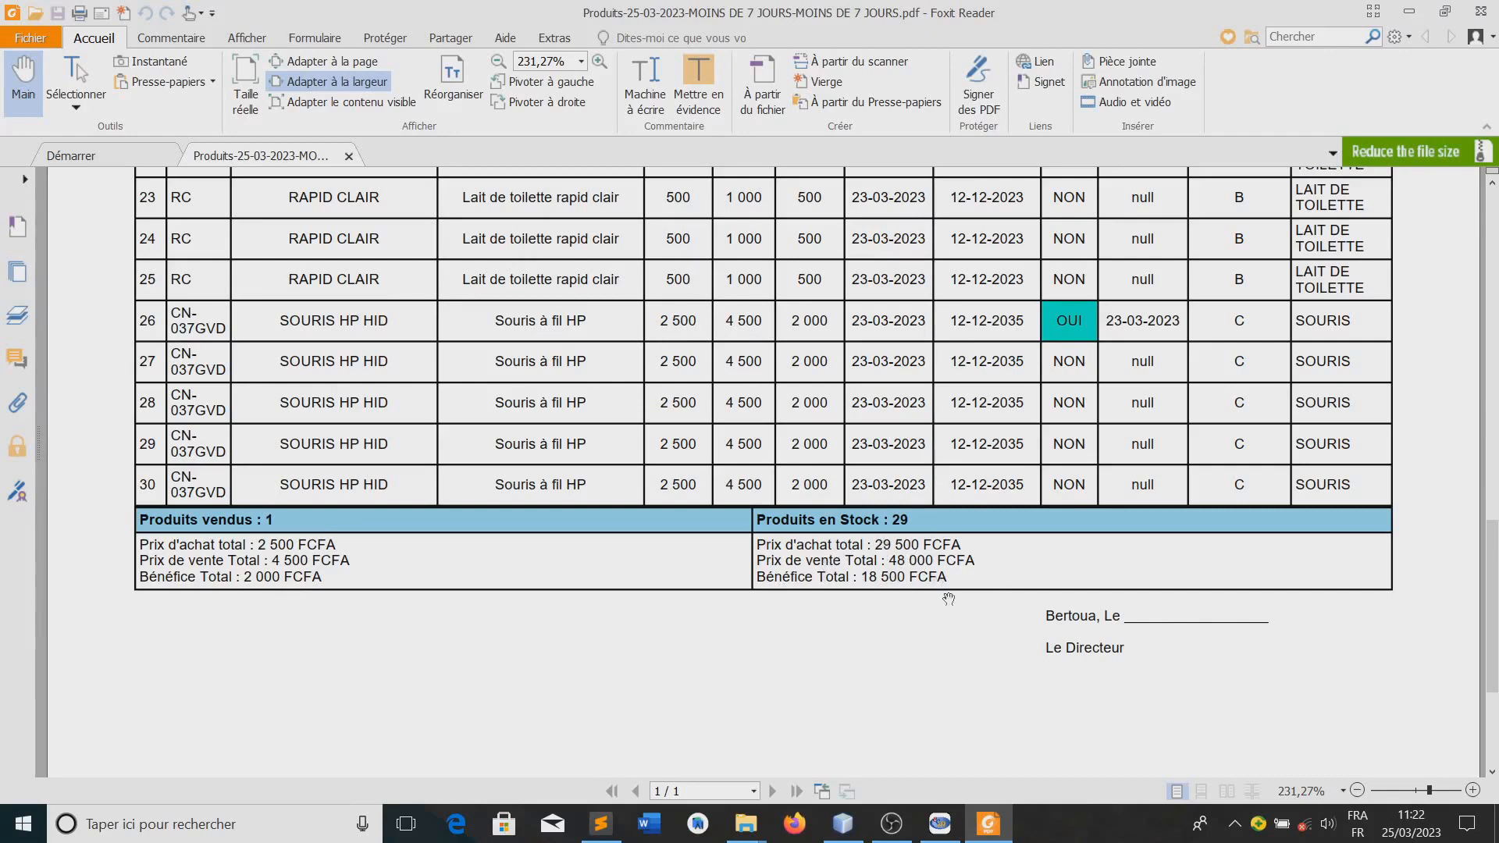
scroll(933, 647, "up", 3)
scroll(933, 646, "up", 9)
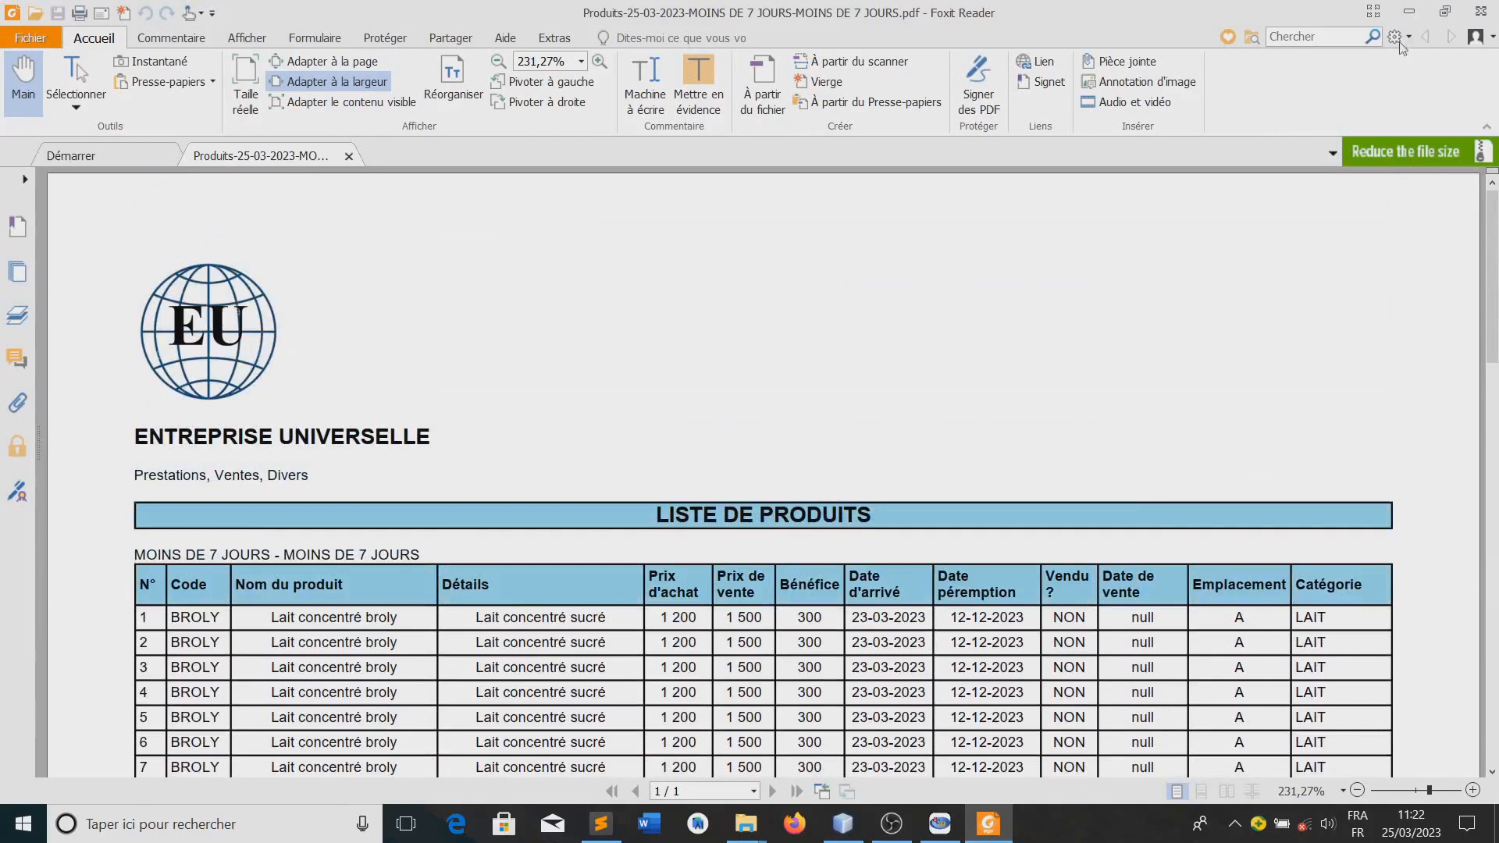
Switch back to Easy Enterprise Manager and list the expired products before displaying all products again
left_click(940, 823)
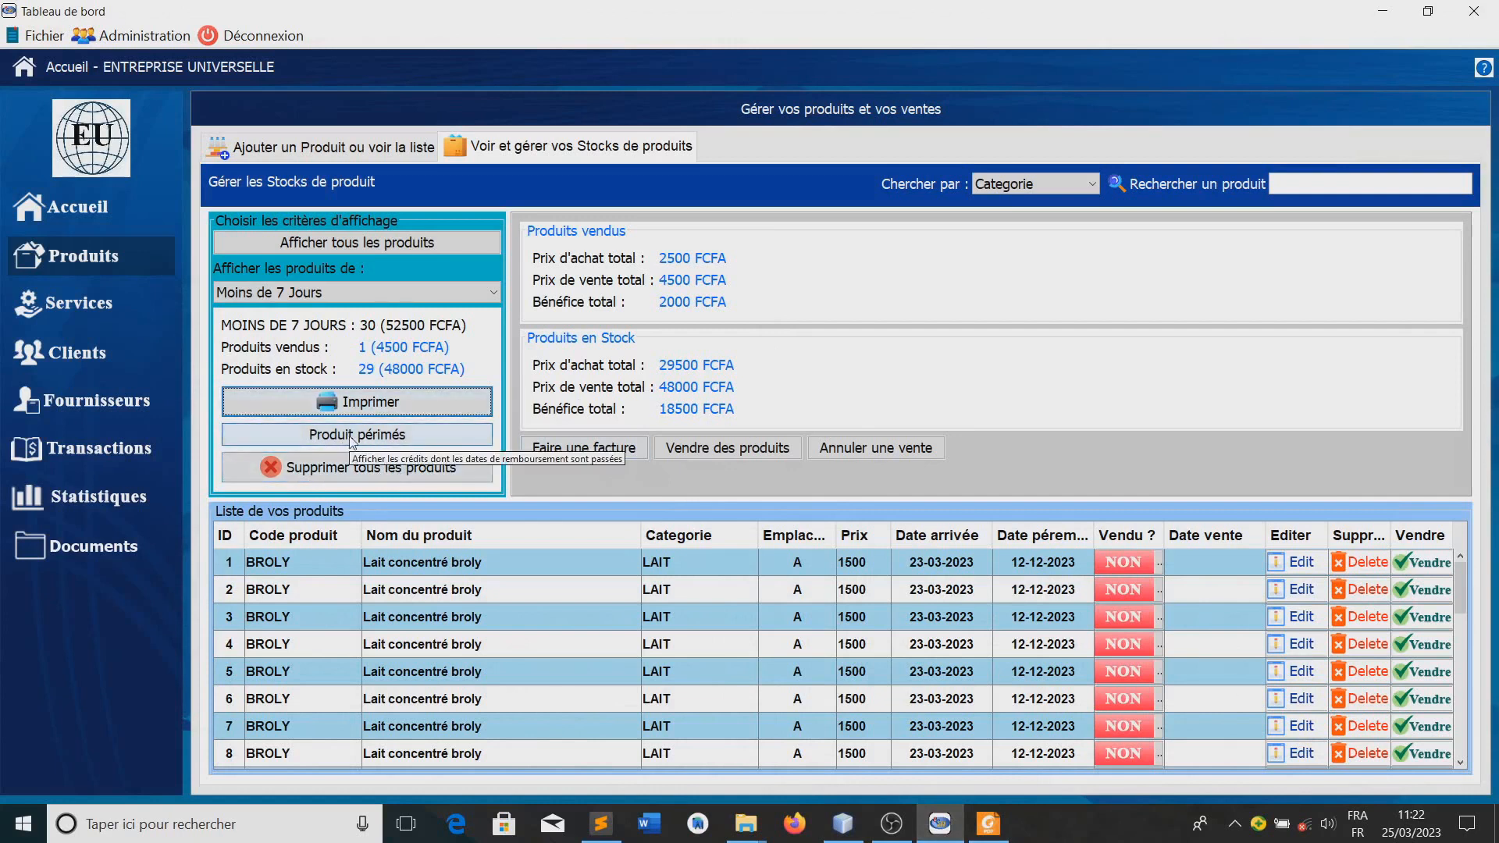
left_click(316, 436)
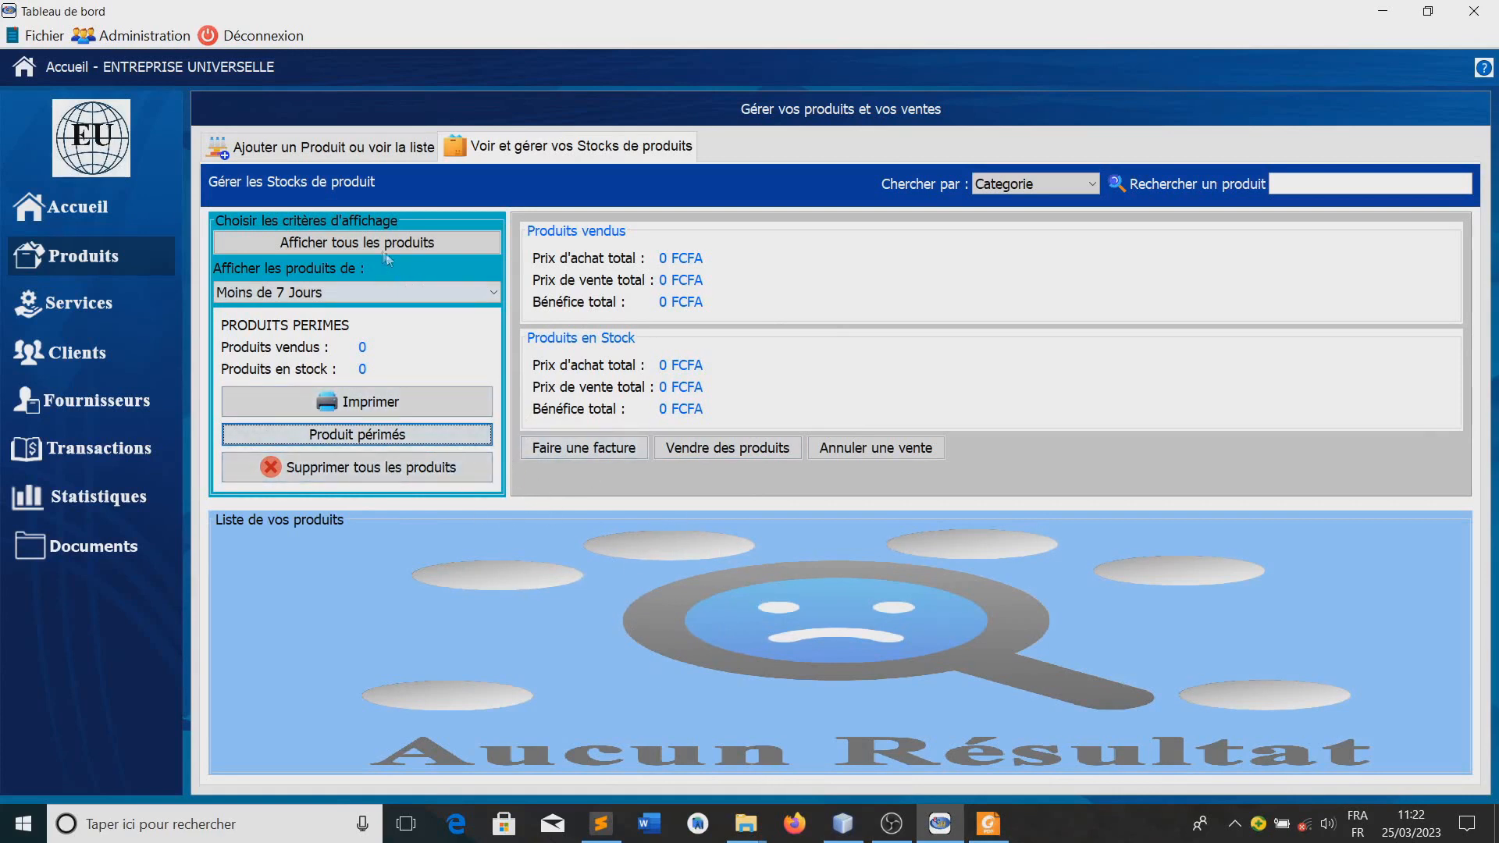
left_click(440, 243)
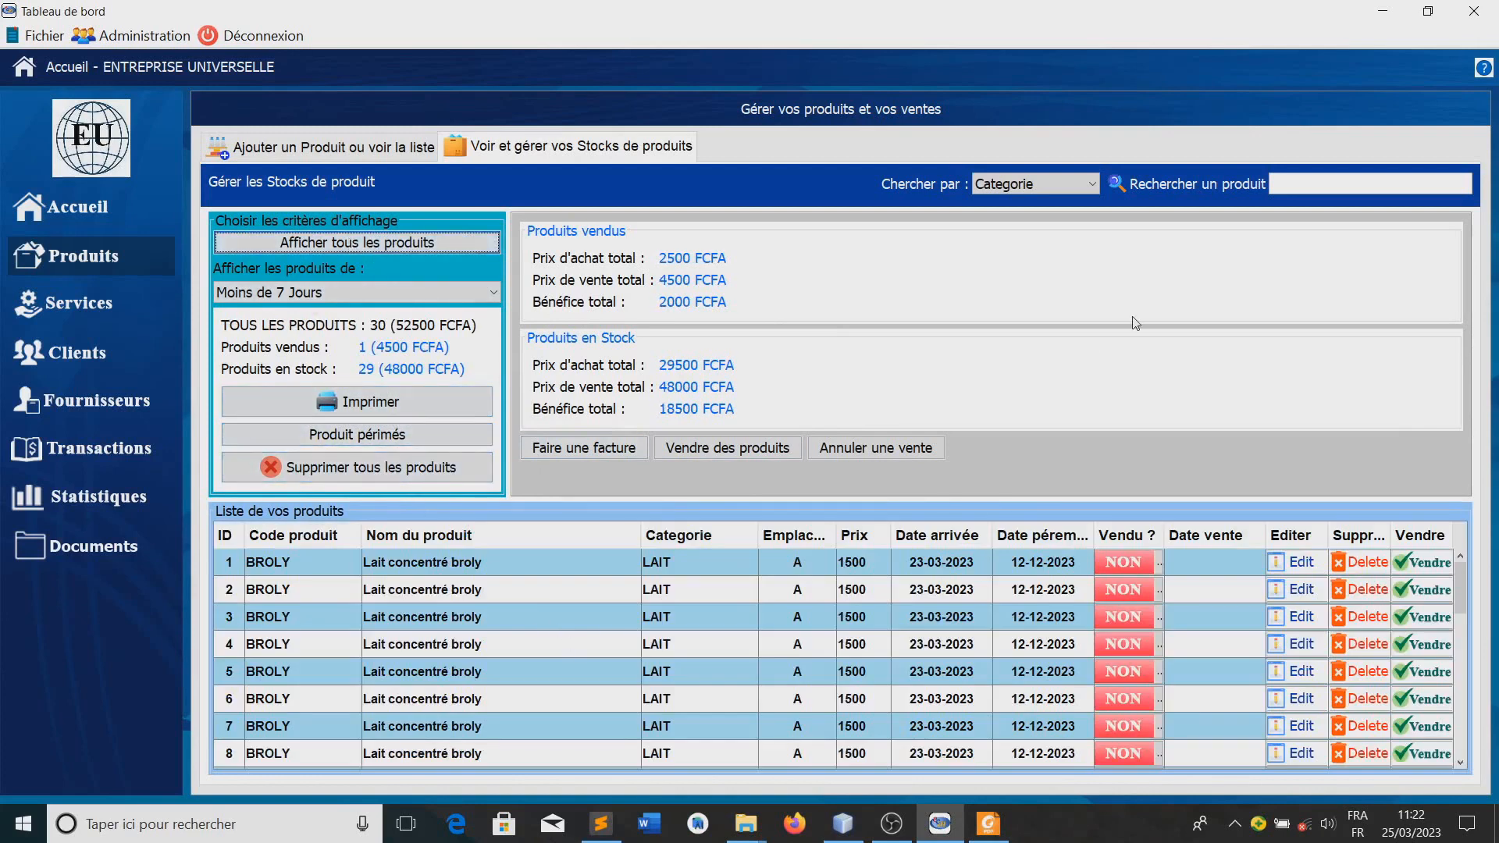
left_click(359, 476)
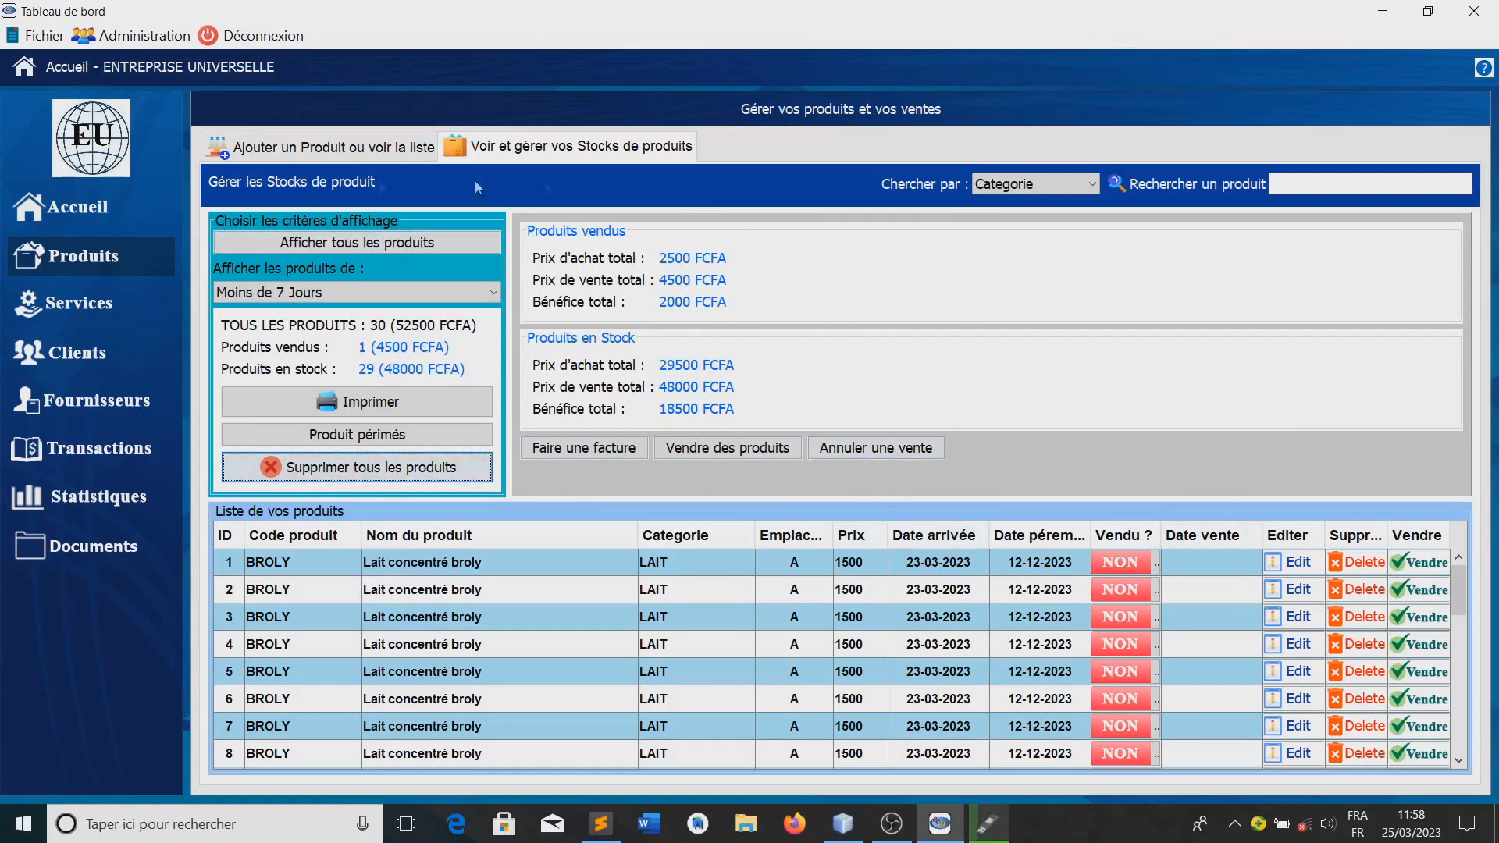
left_click(1062, 186)
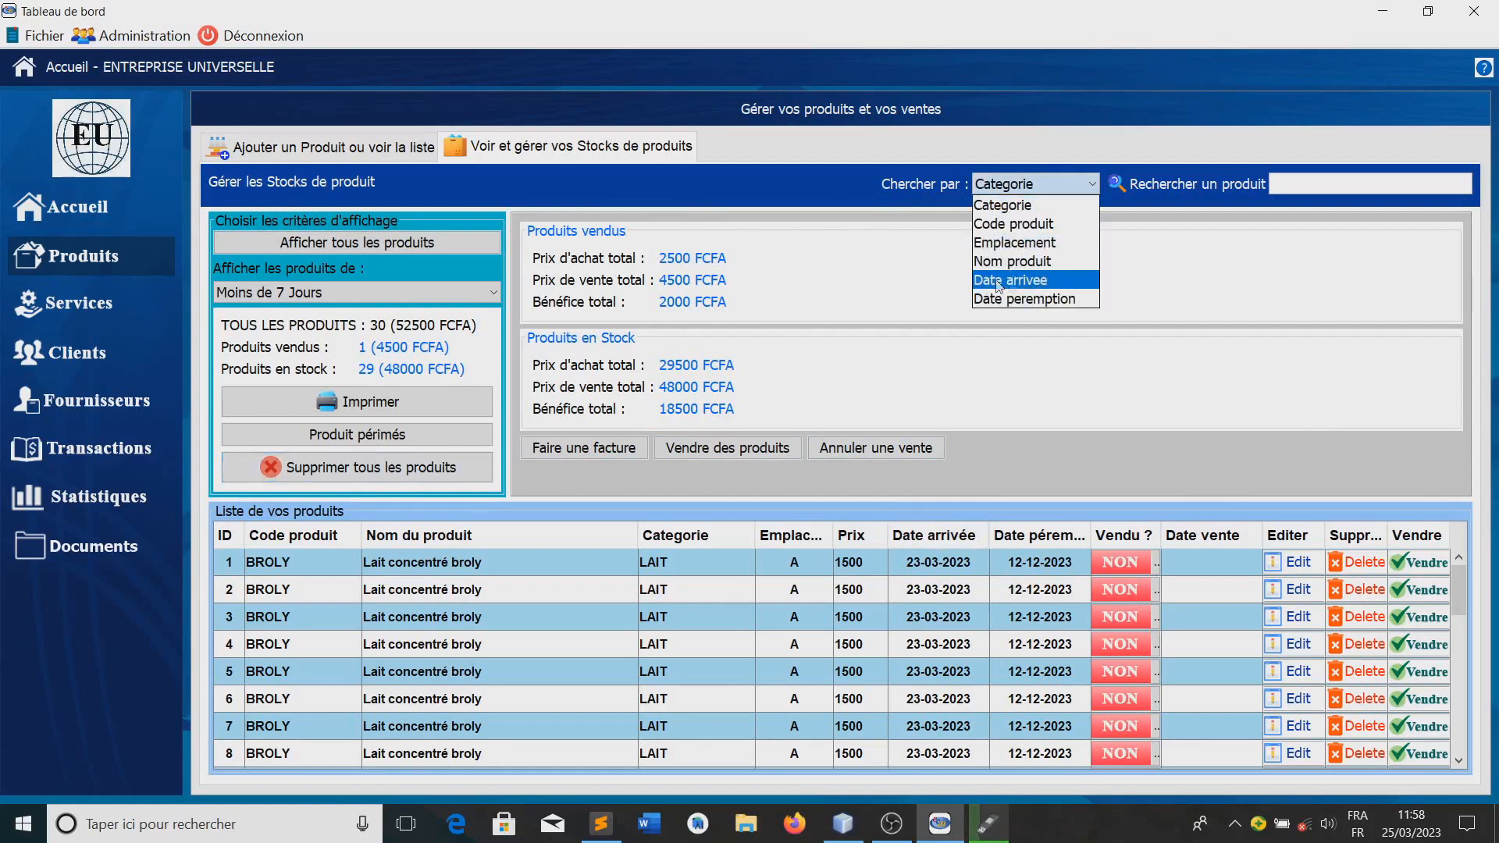
left_click(1036, 379)
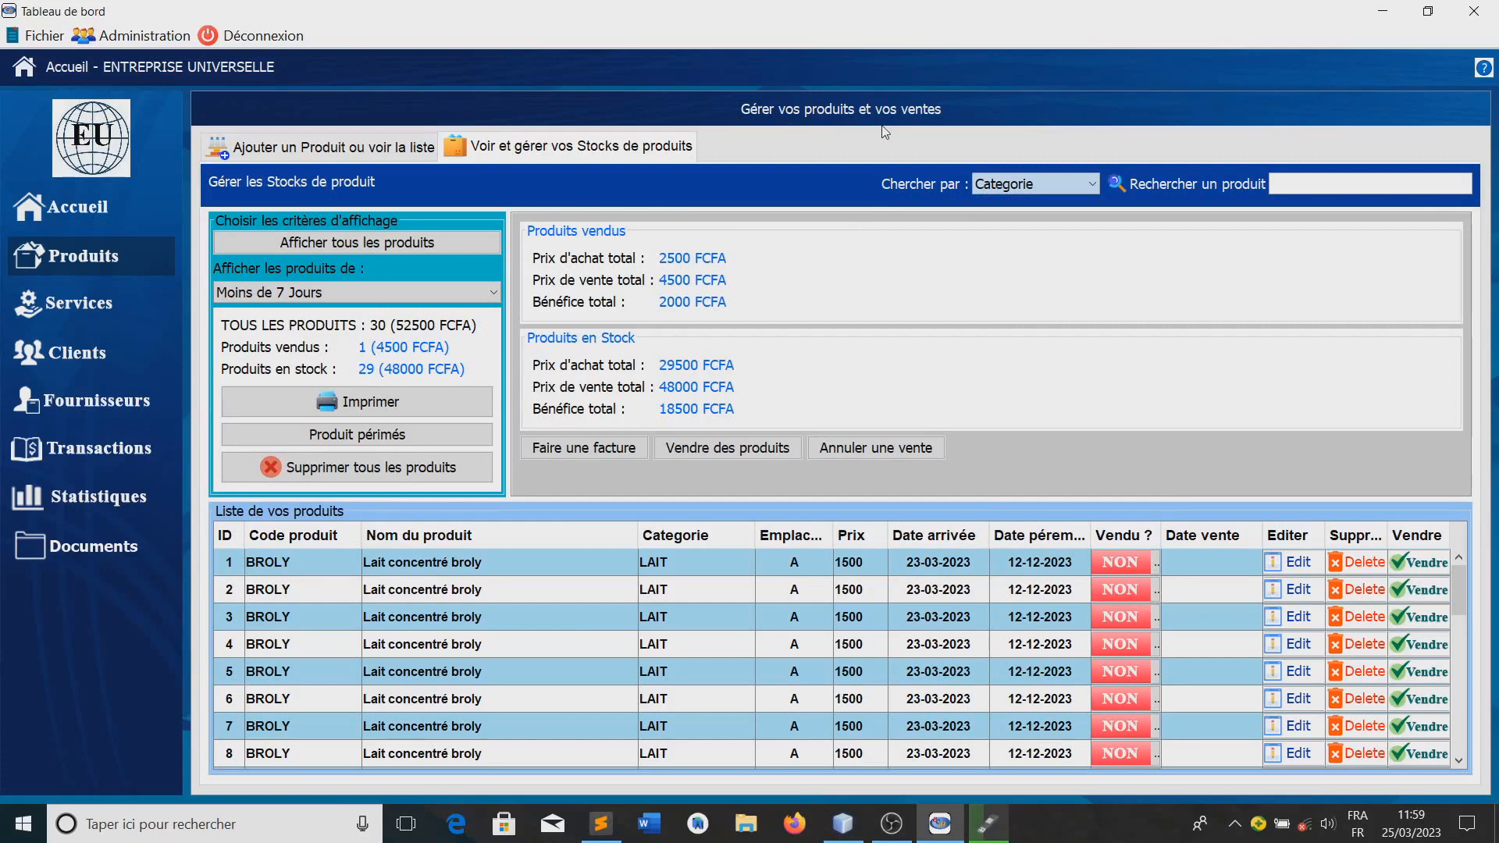
Search the product stock by Emplacement for location A
left_click(1085, 187)
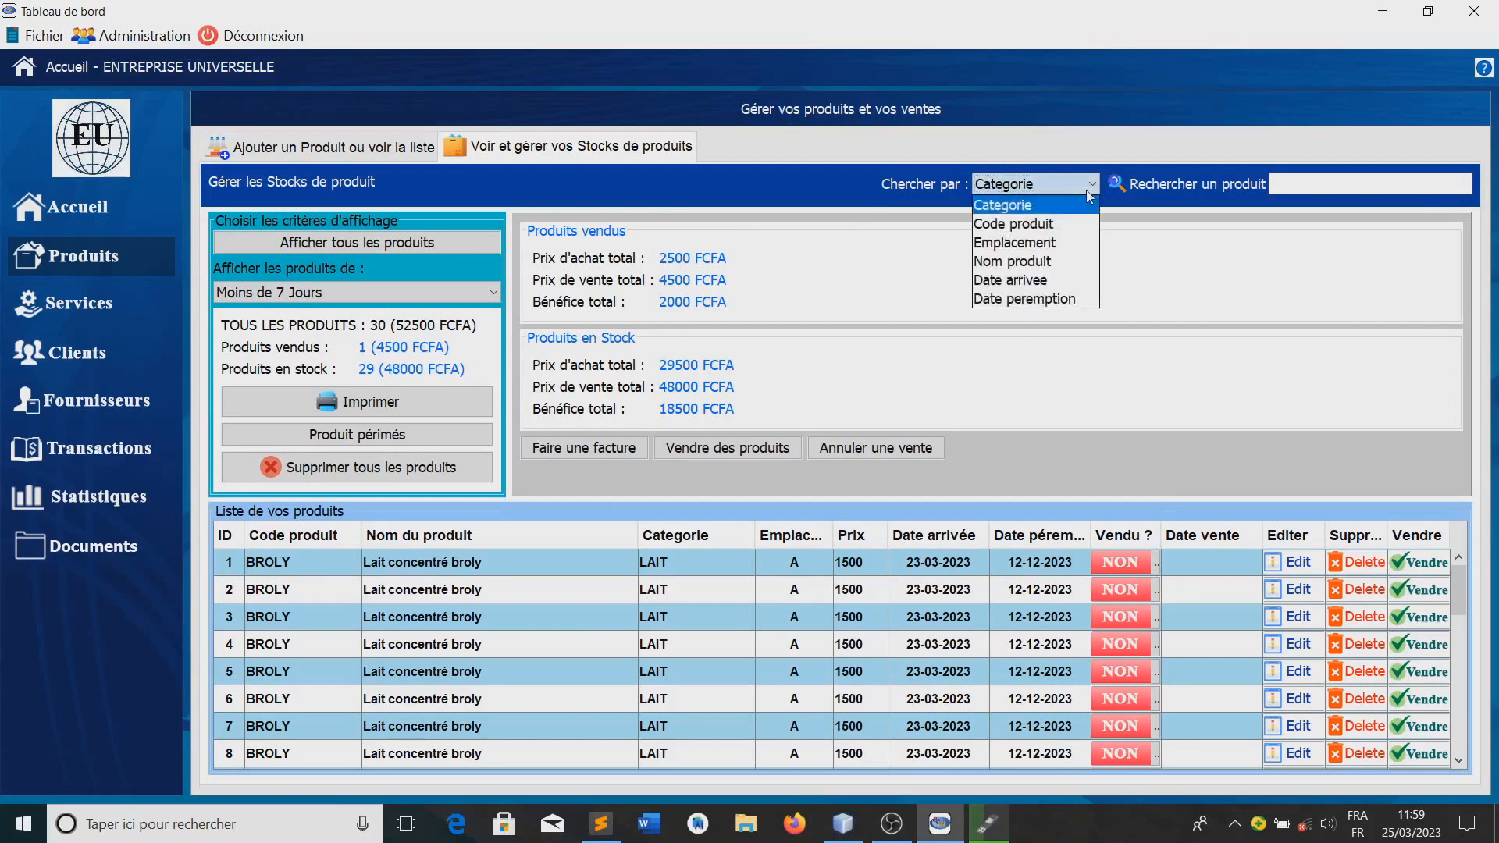
left_click(1009, 245)
left_click(1303, 188)
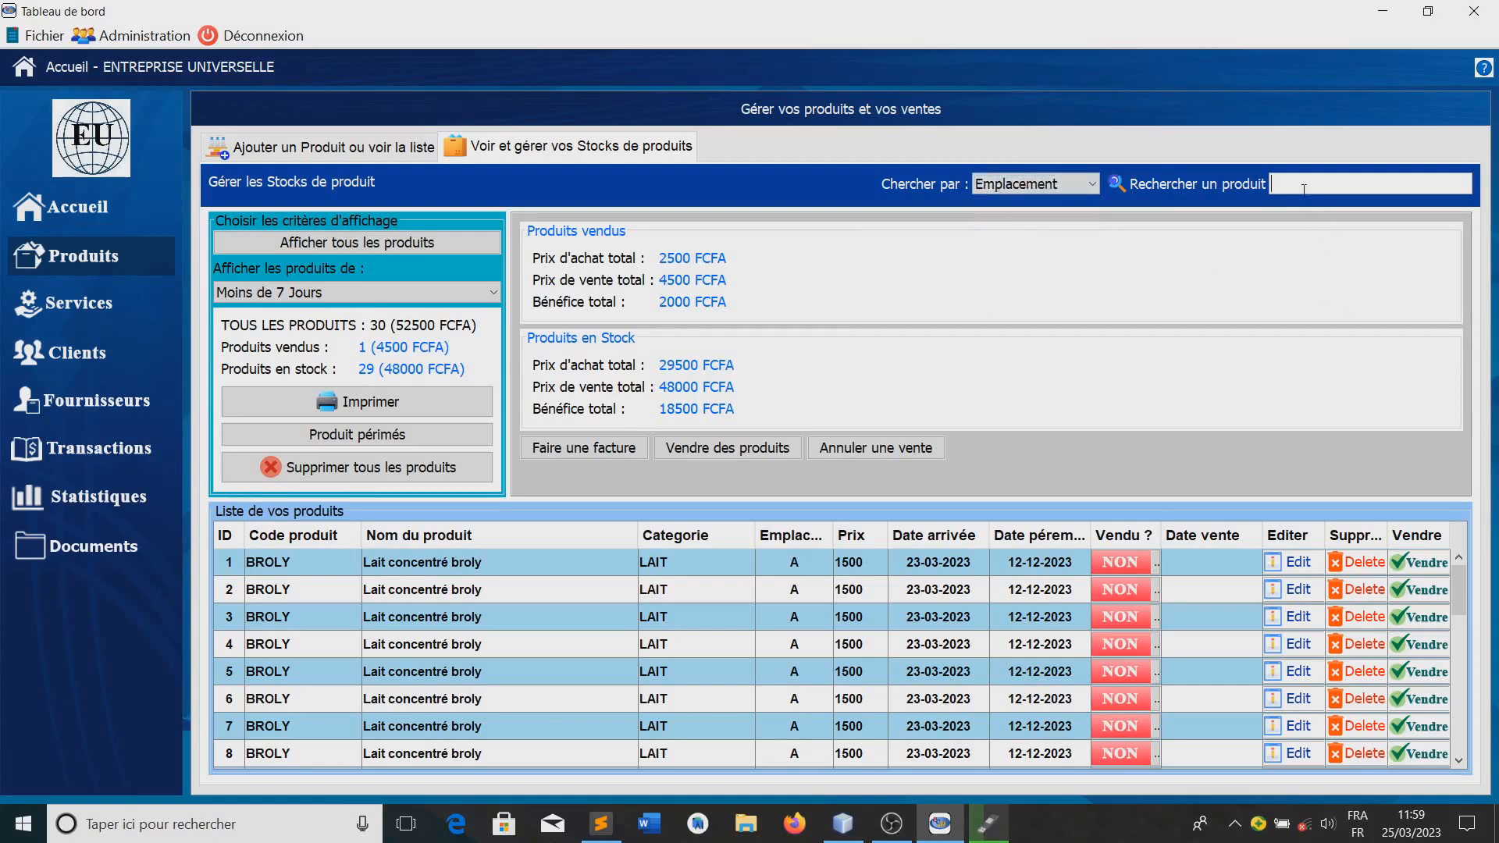
type("A")
left_click(1279, 233)
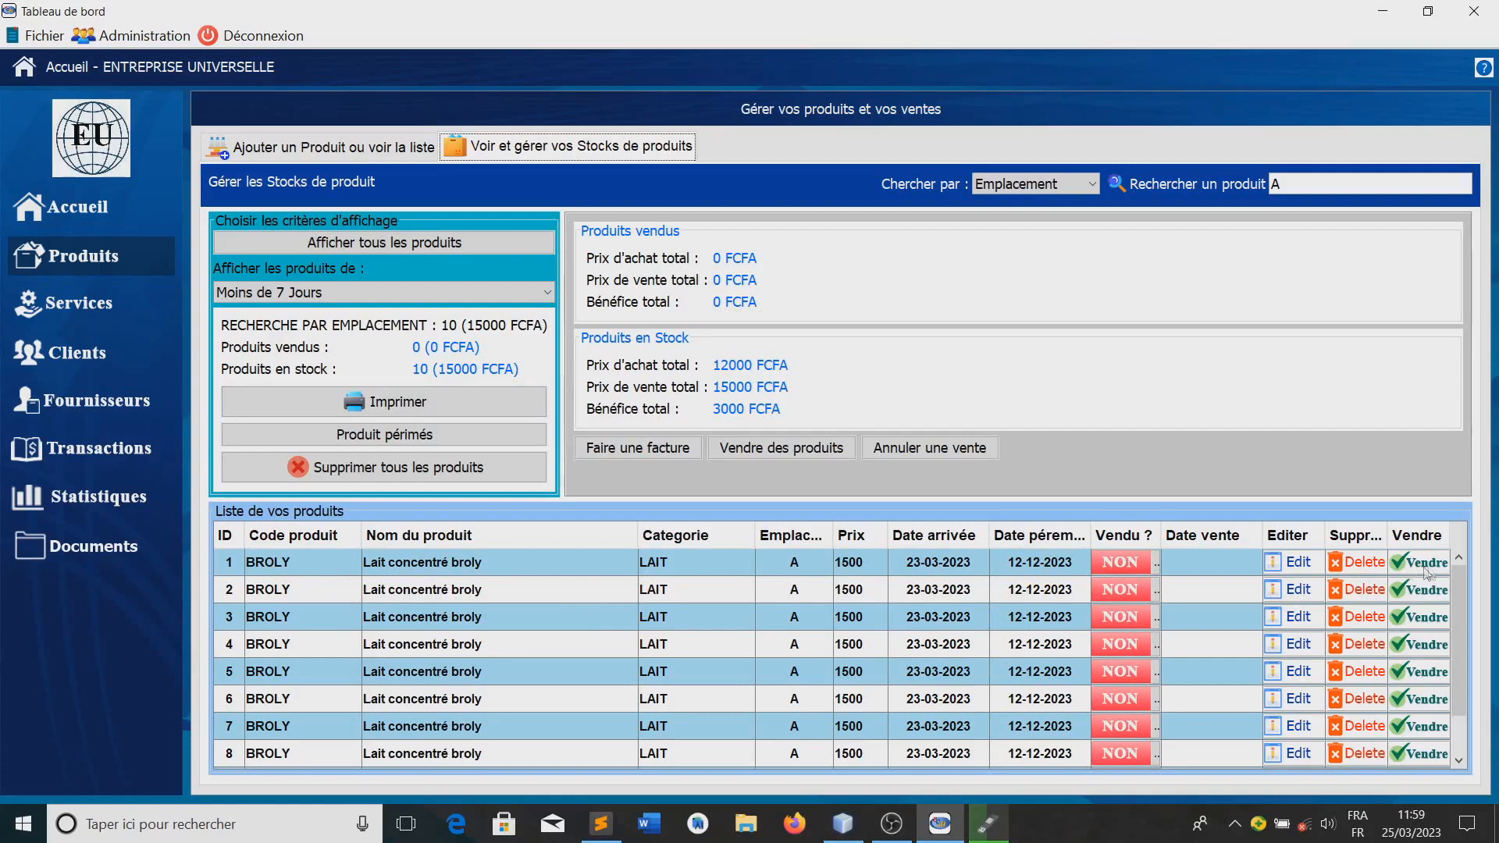
Open the product sale window, search by category for "Lai", select the first product found and close the window
left_click(769, 450)
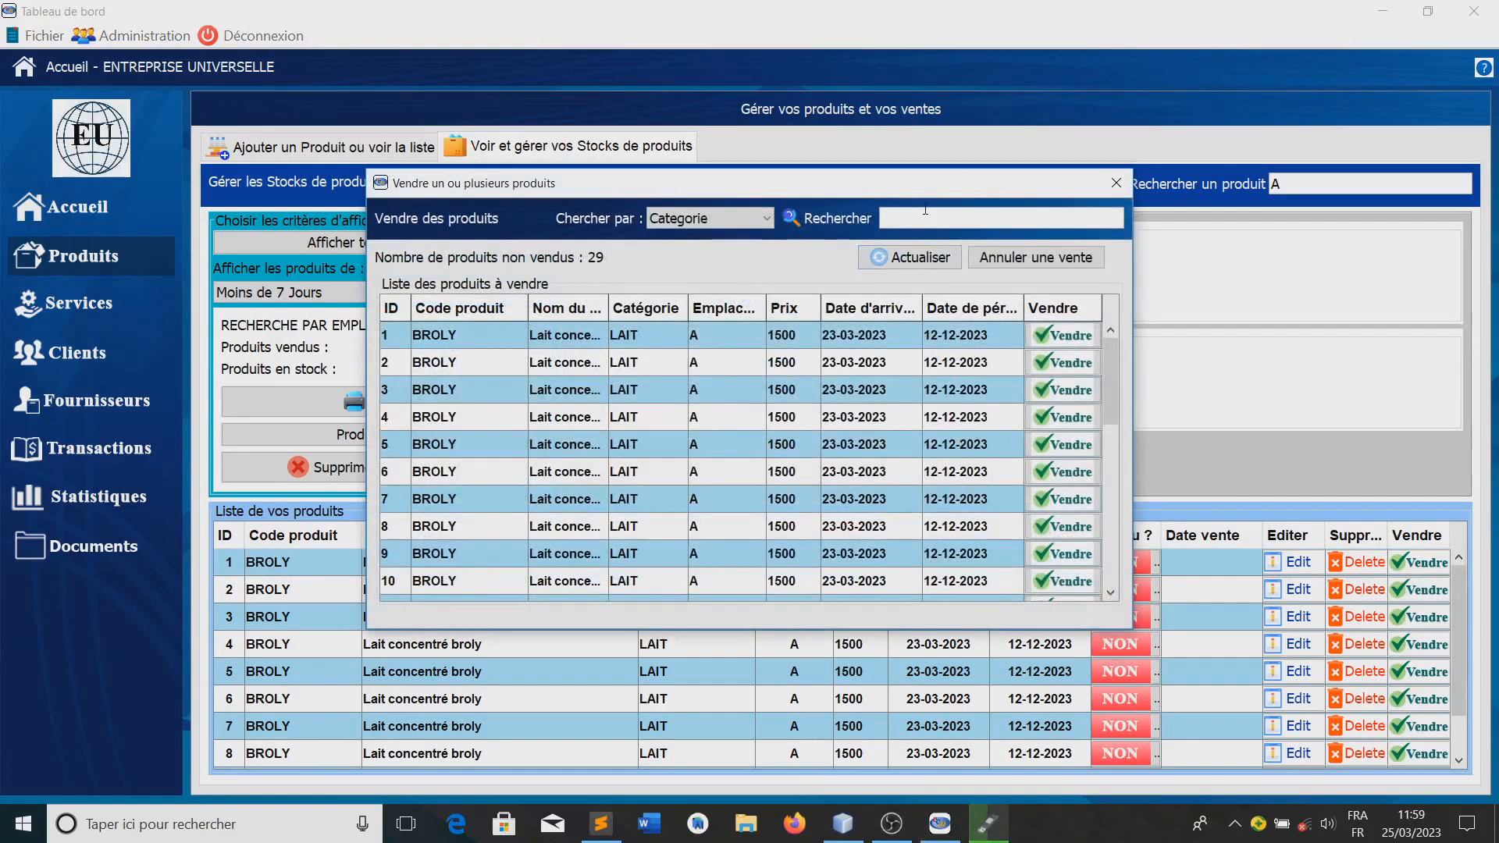
left_click(926, 209)
type("Lai")
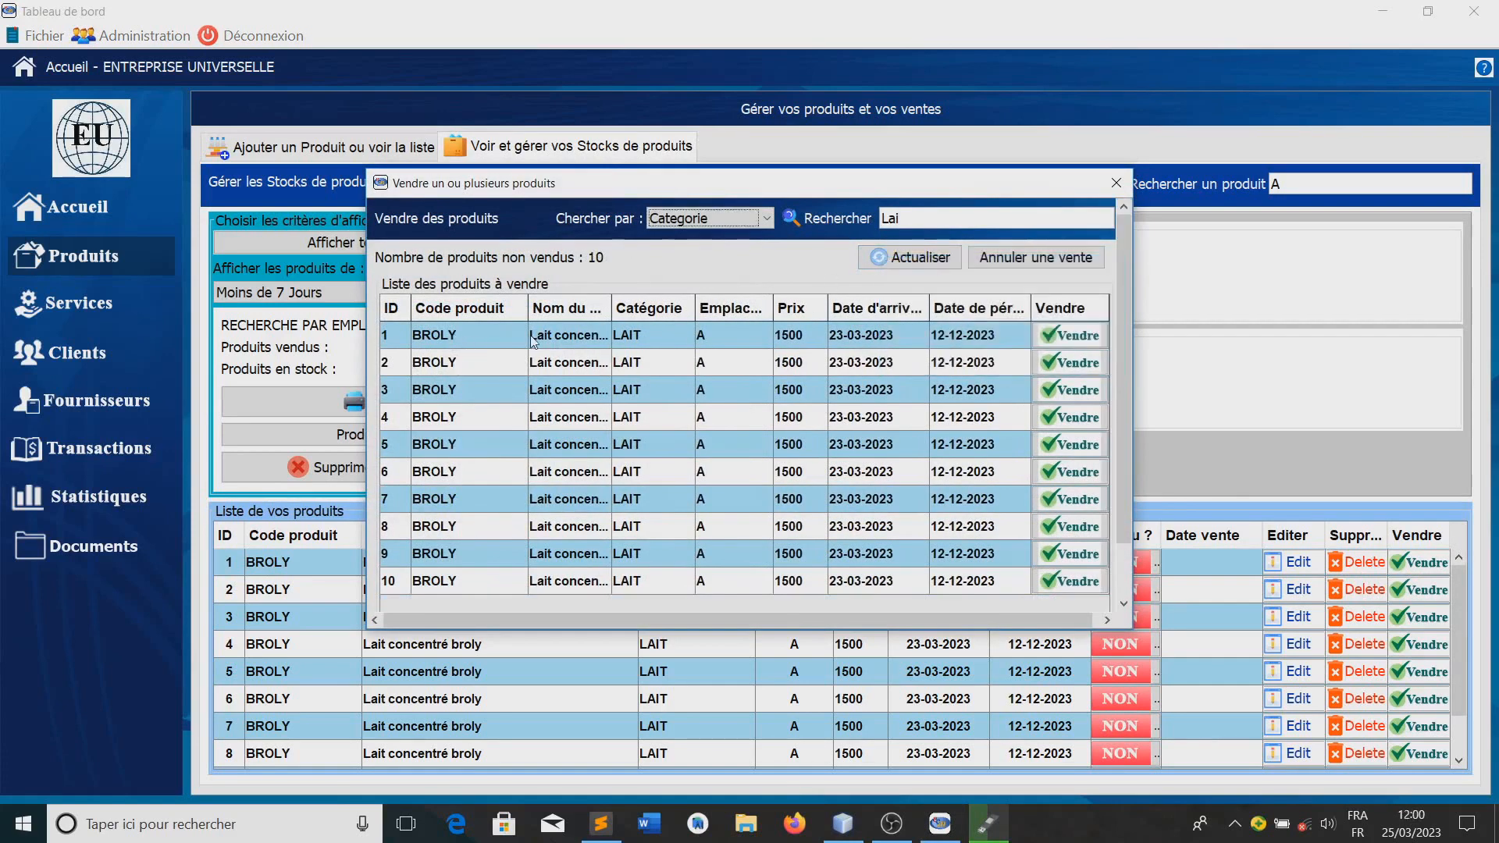
left_click(533, 340)
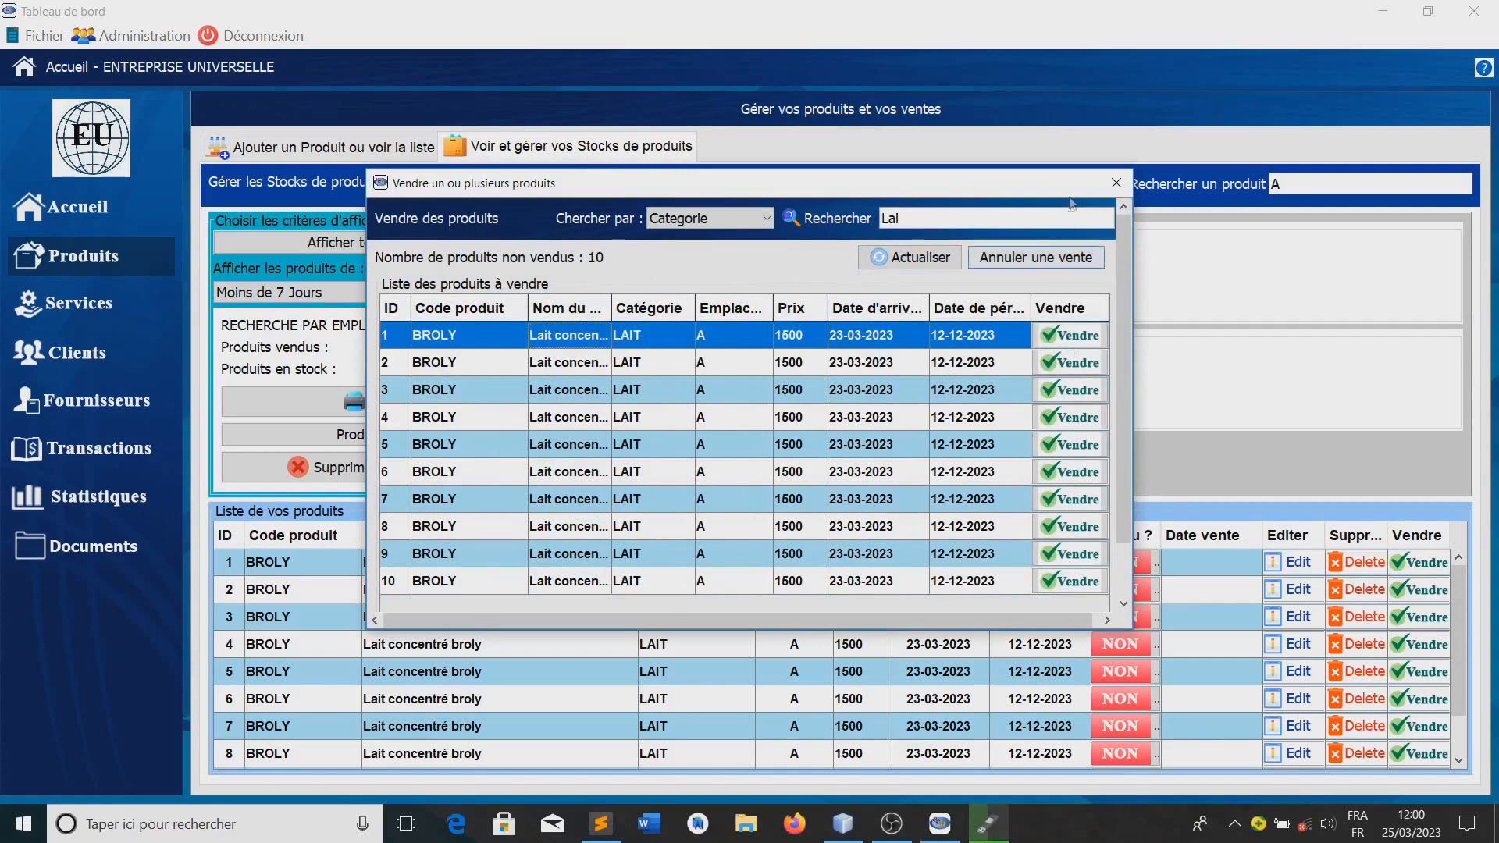
left_click(1117, 182)
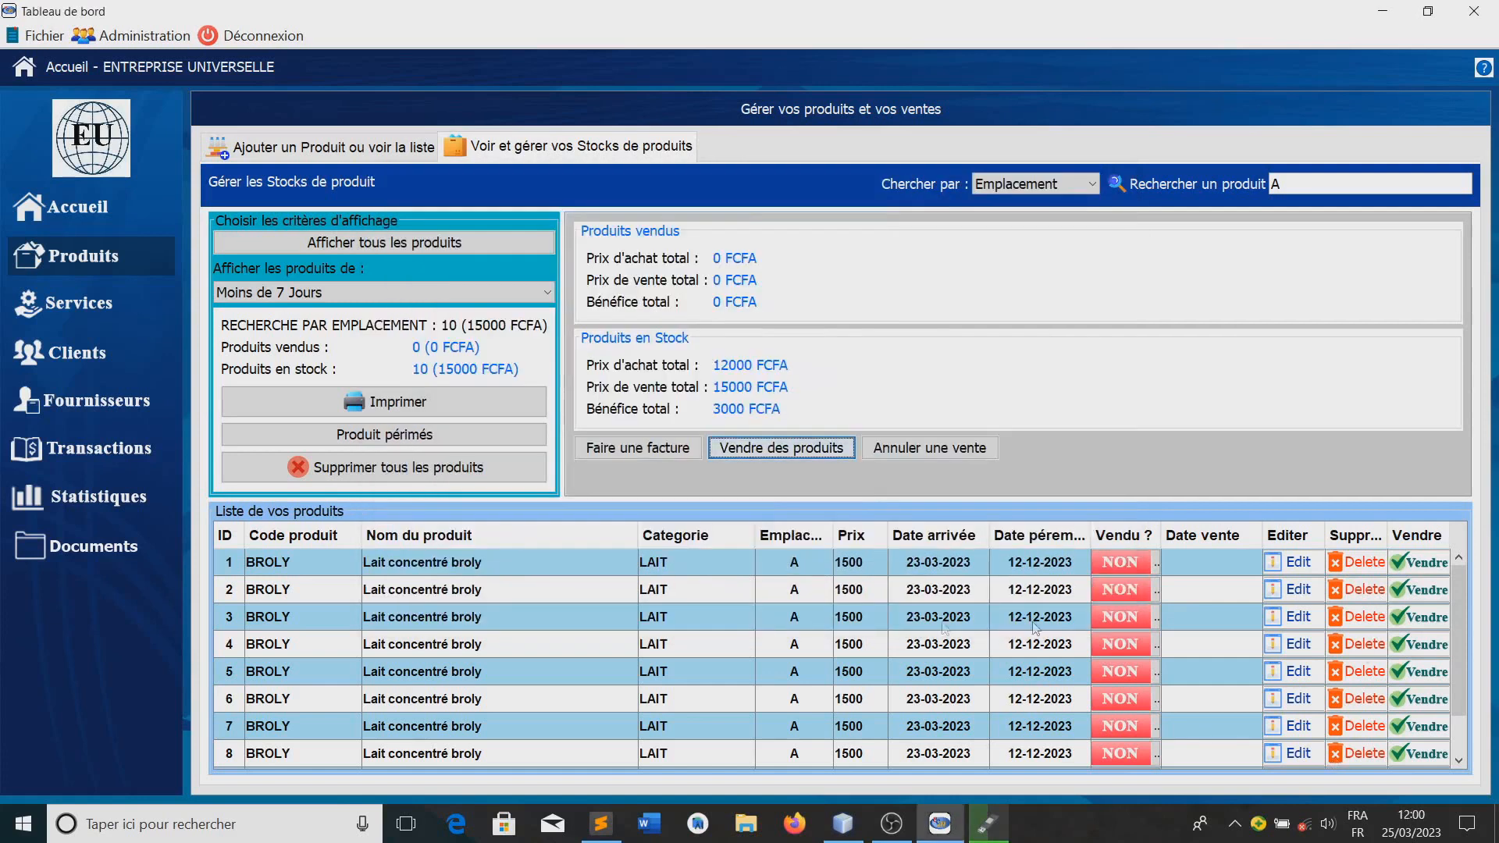
Sell the first Lait concentré broly product in the list and search the stock by Emplacement for location A again
left_click(1426, 570)
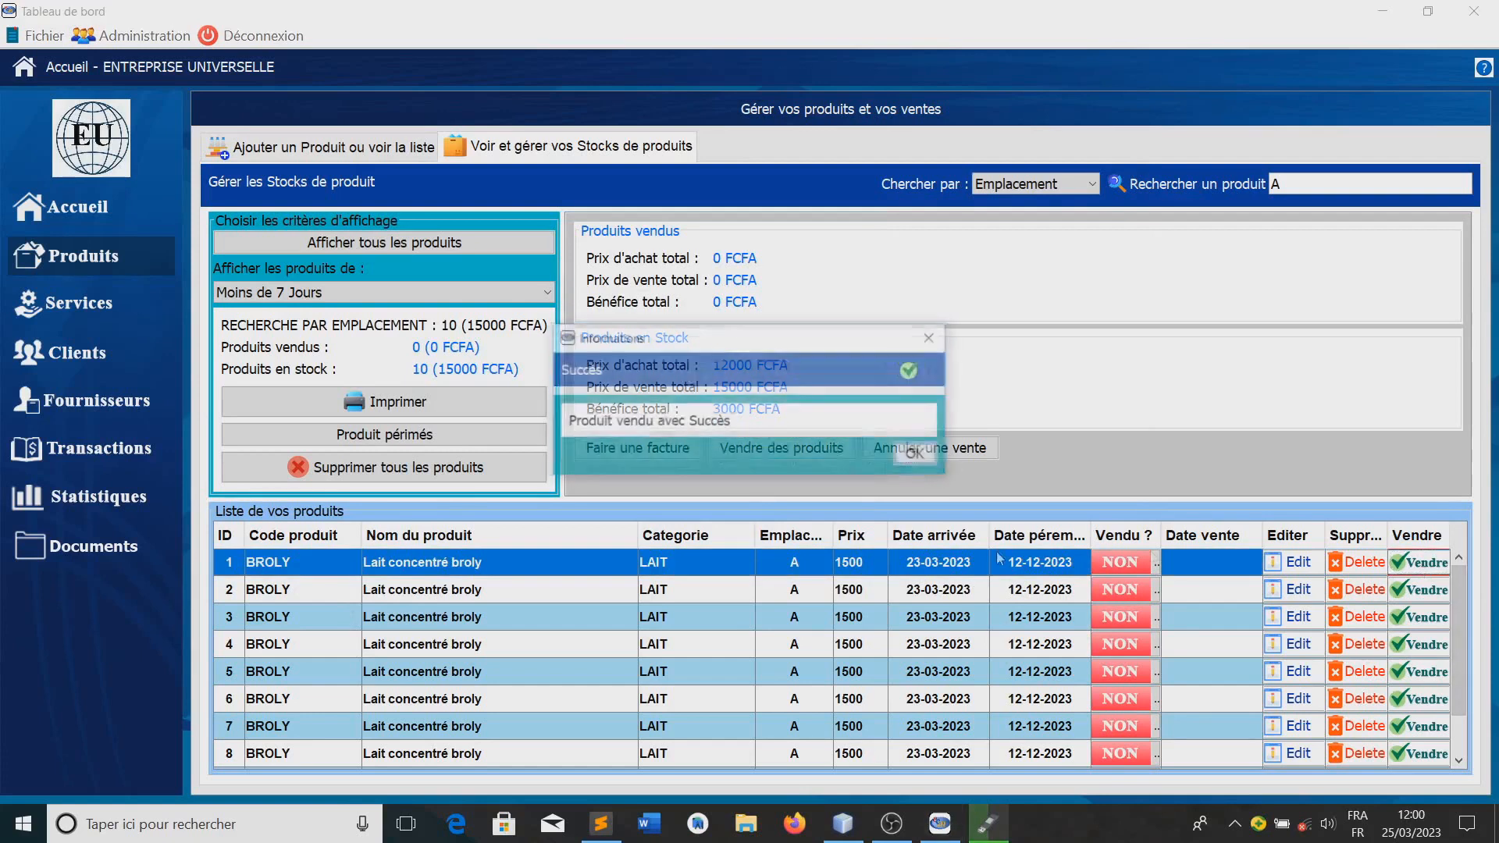
left_click(918, 456)
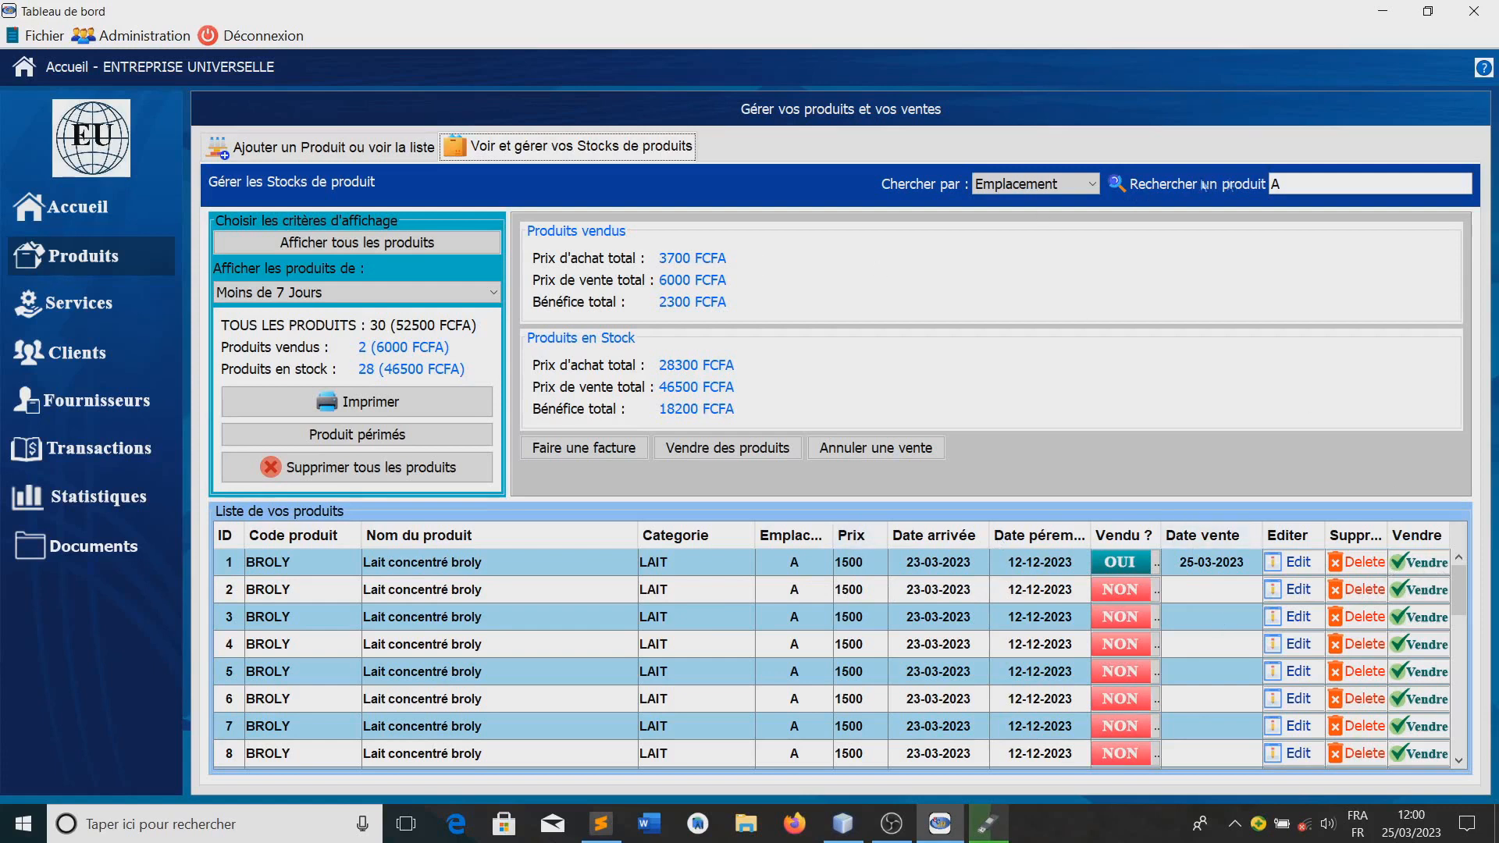
left_click(1284, 184)
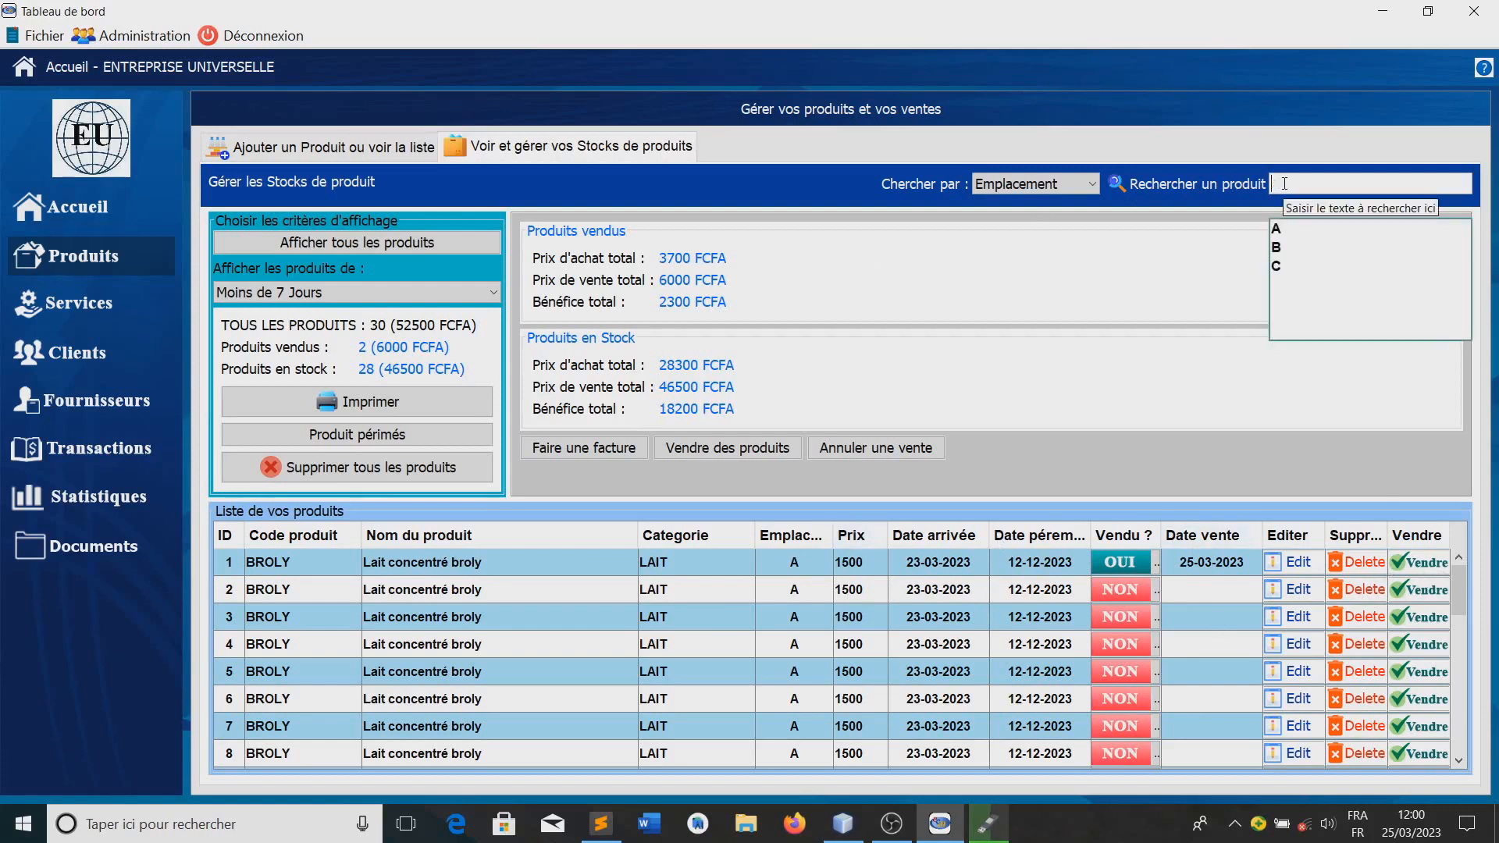
left_click(1284, 228)
left_click(1020, 490)
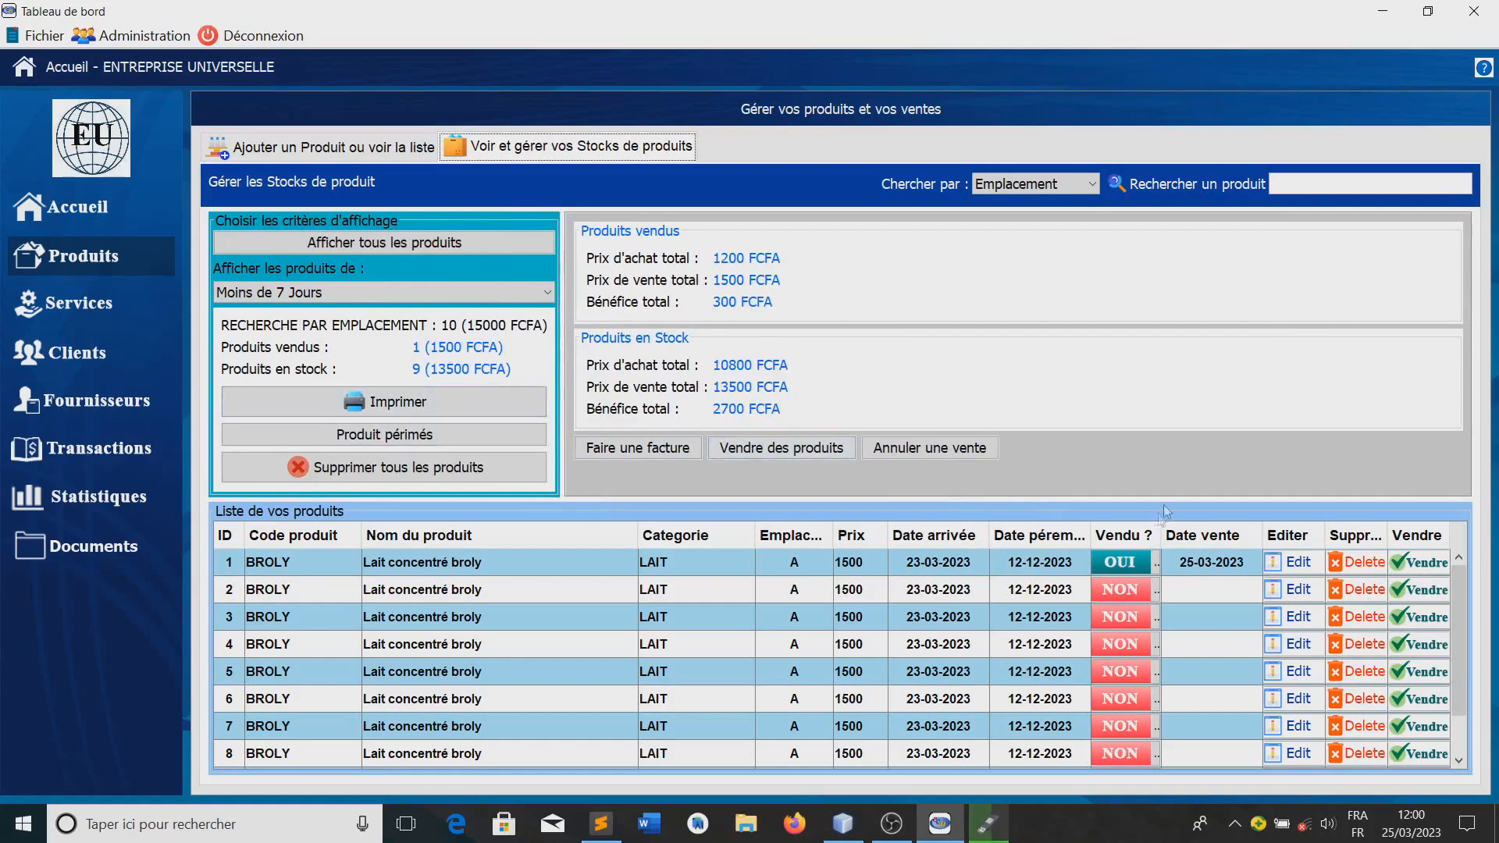
Print the product list filtered on location A and open the generated PDF at its product table
left_click(411, 416)
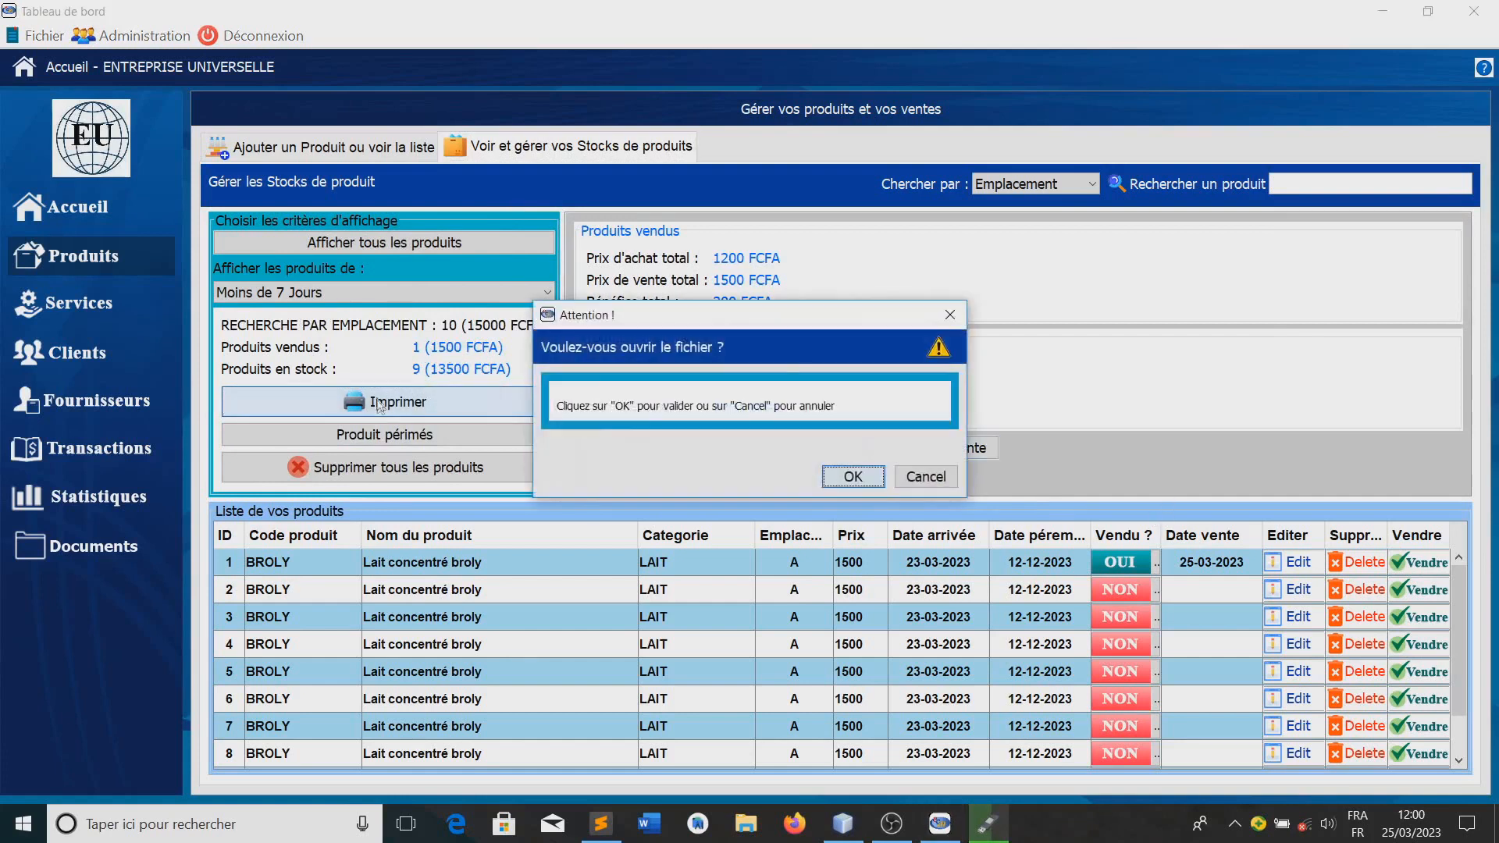
left_click(855, 478)
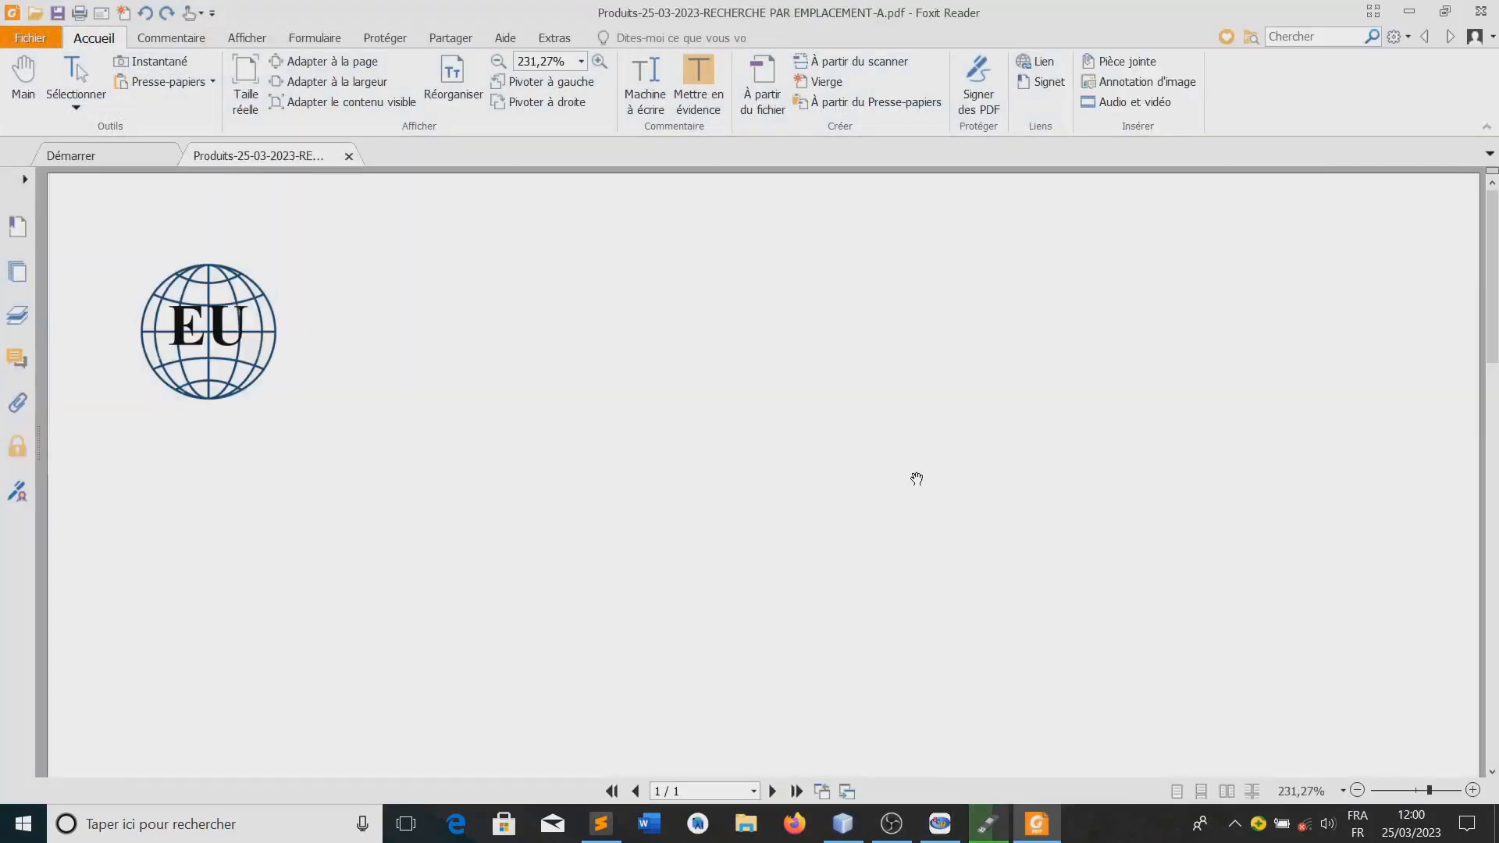
scroll(746, 450, "down", 3)
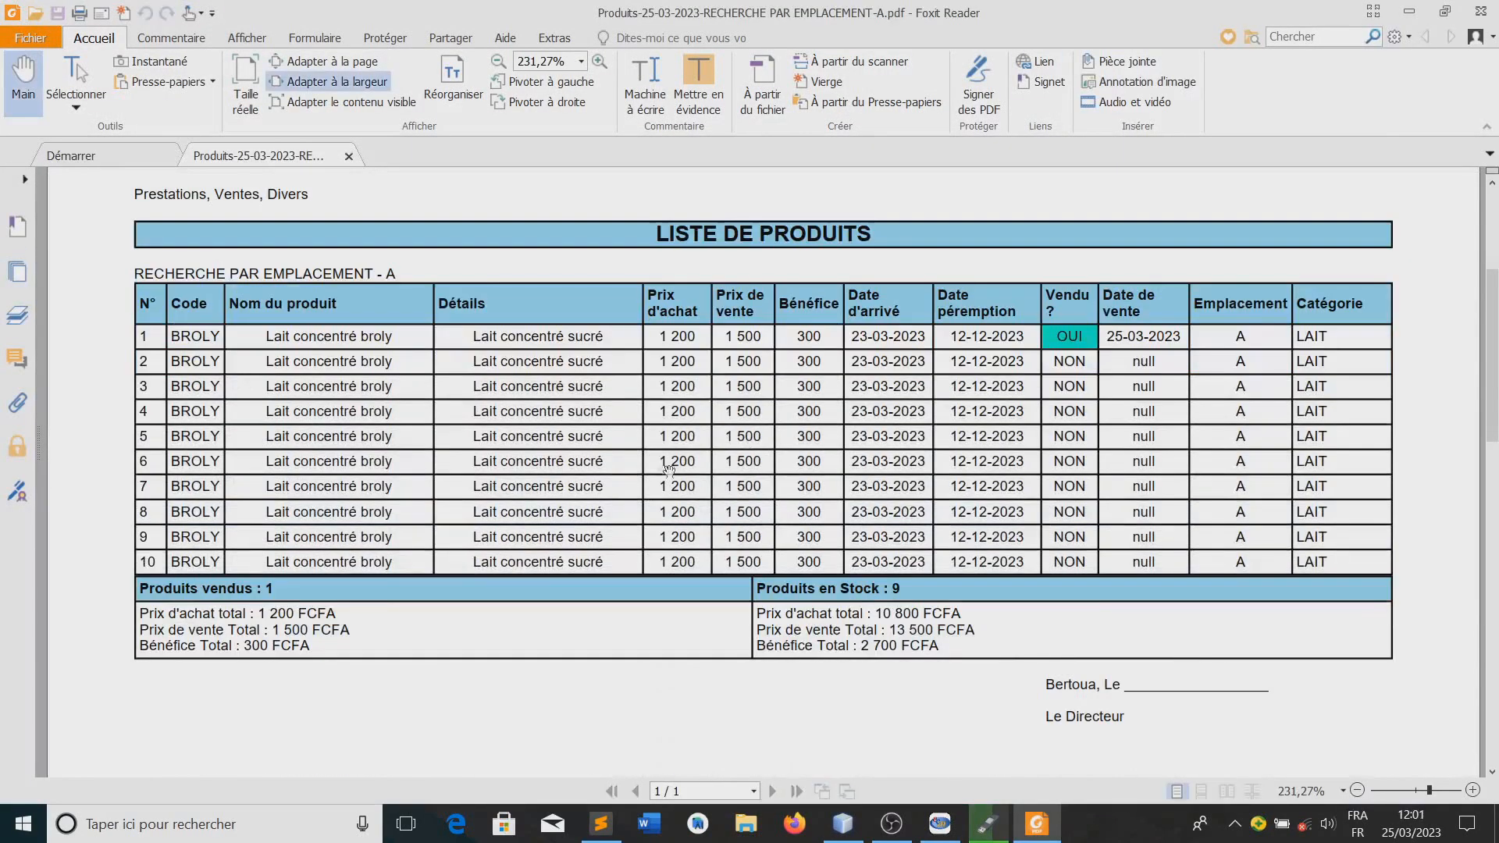
scroll(390, 328, "up", 1)
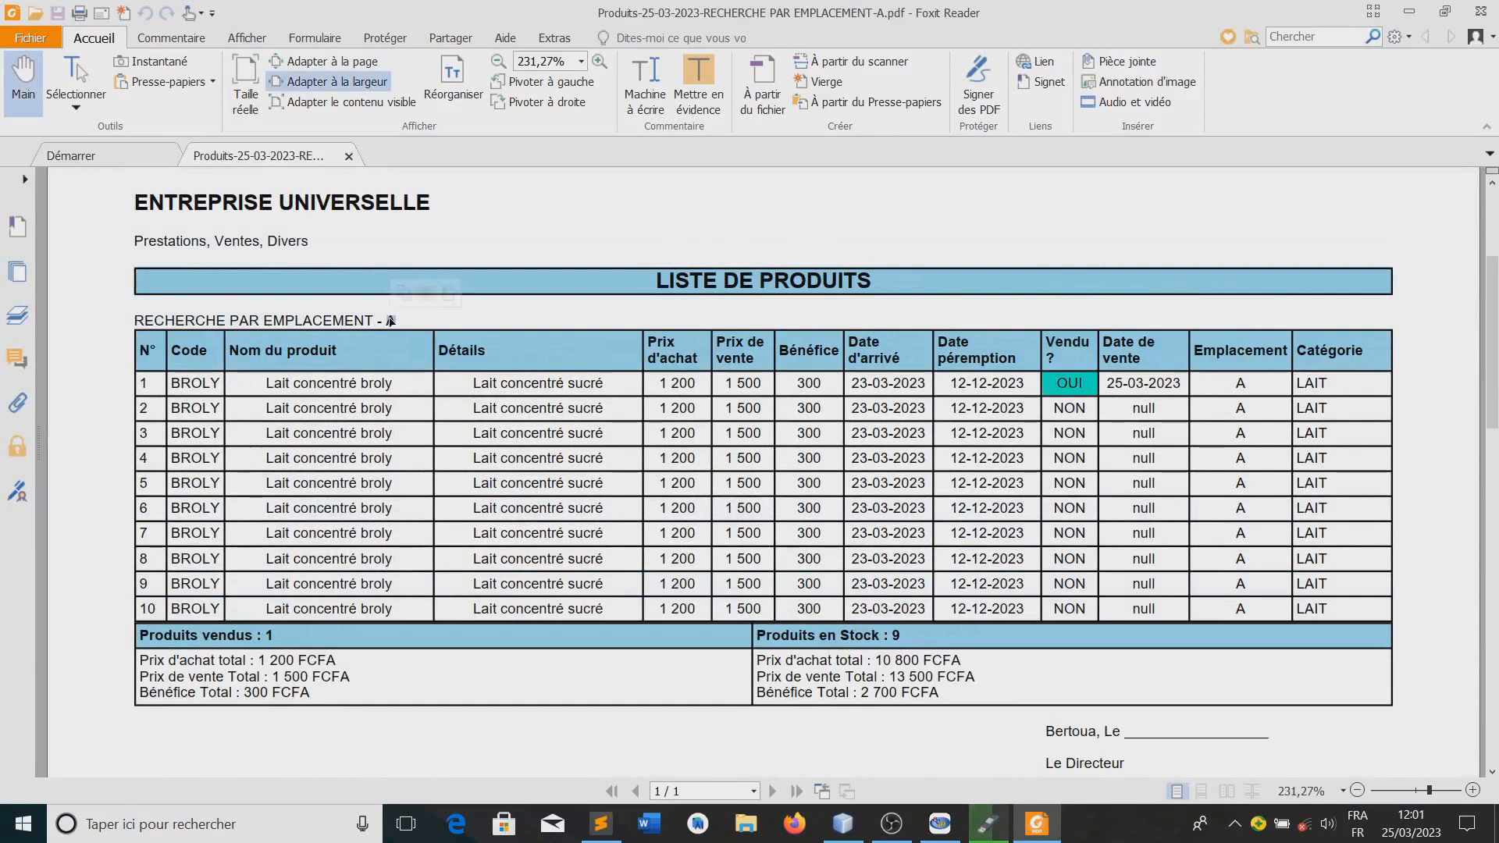
Examine the location A product PDF: its search title, the first row's sale status, sale date and category, the totals and the signature area
left_click_drag(134, 316, 398, 320)
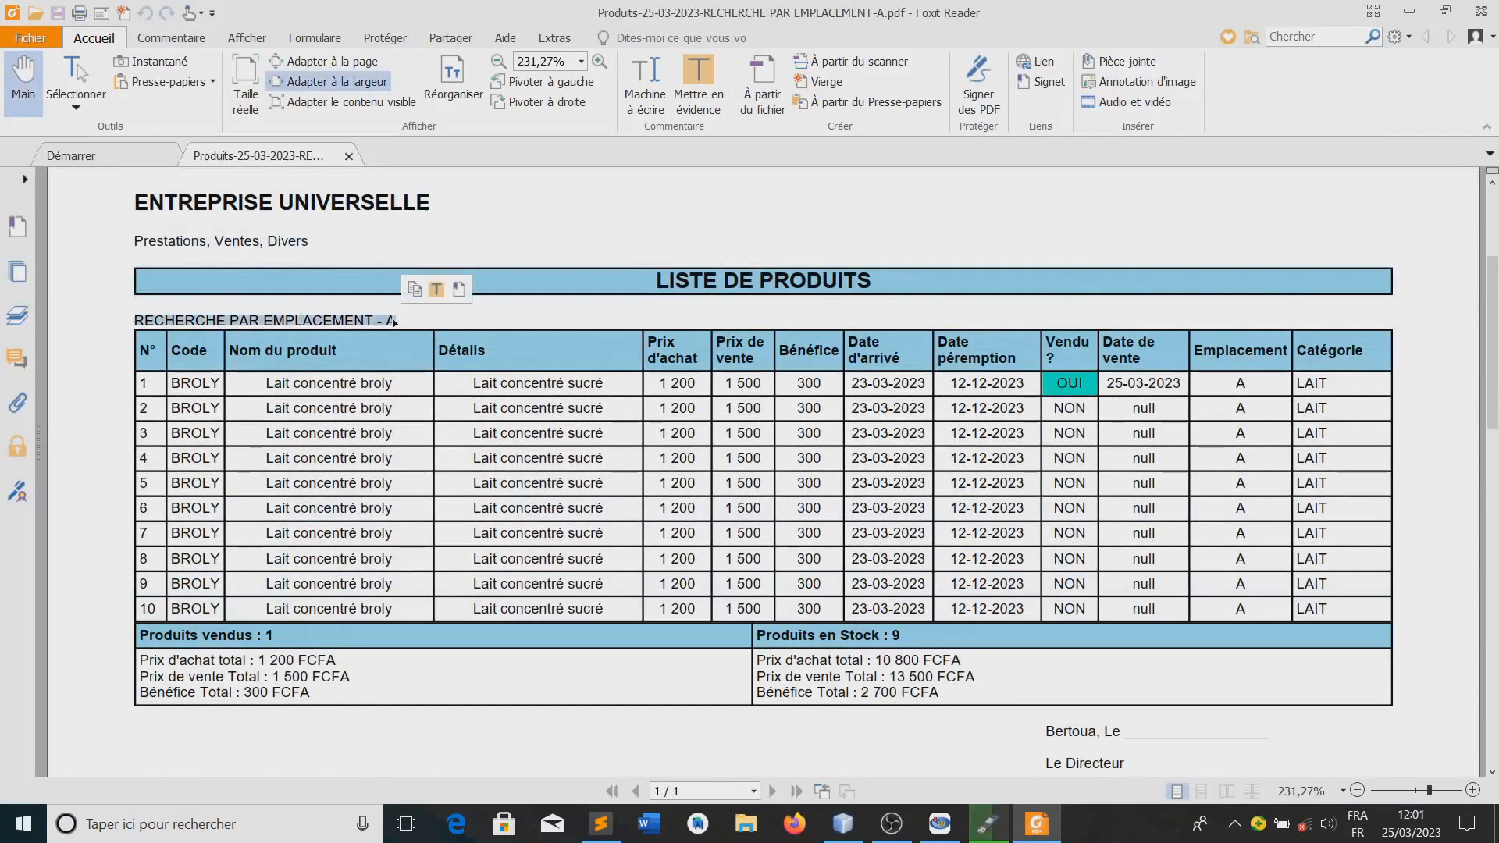
left_click(399, 320)
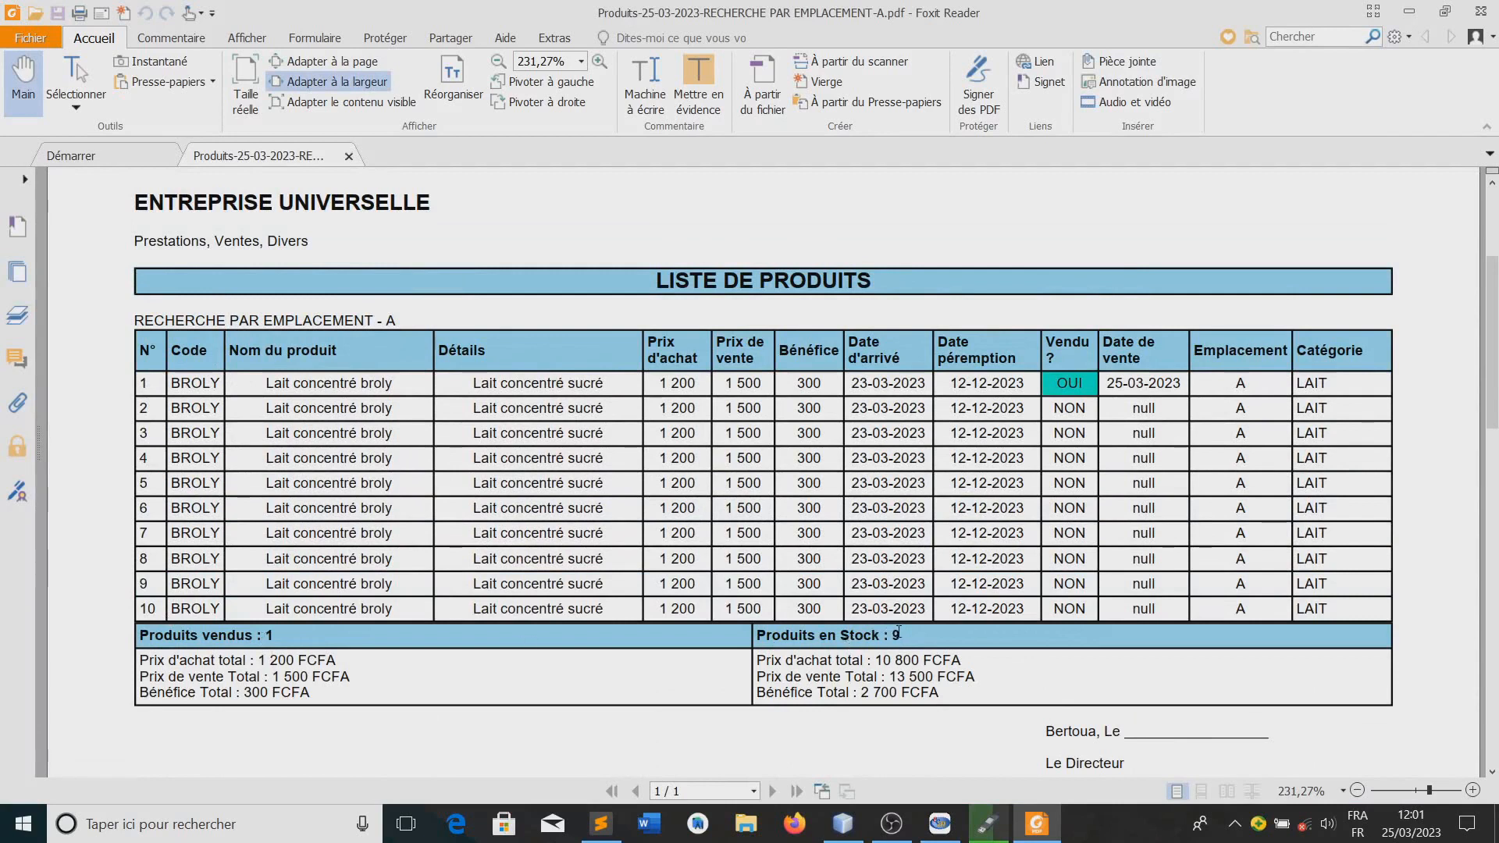
scroll(1104, 569, "up", 1)
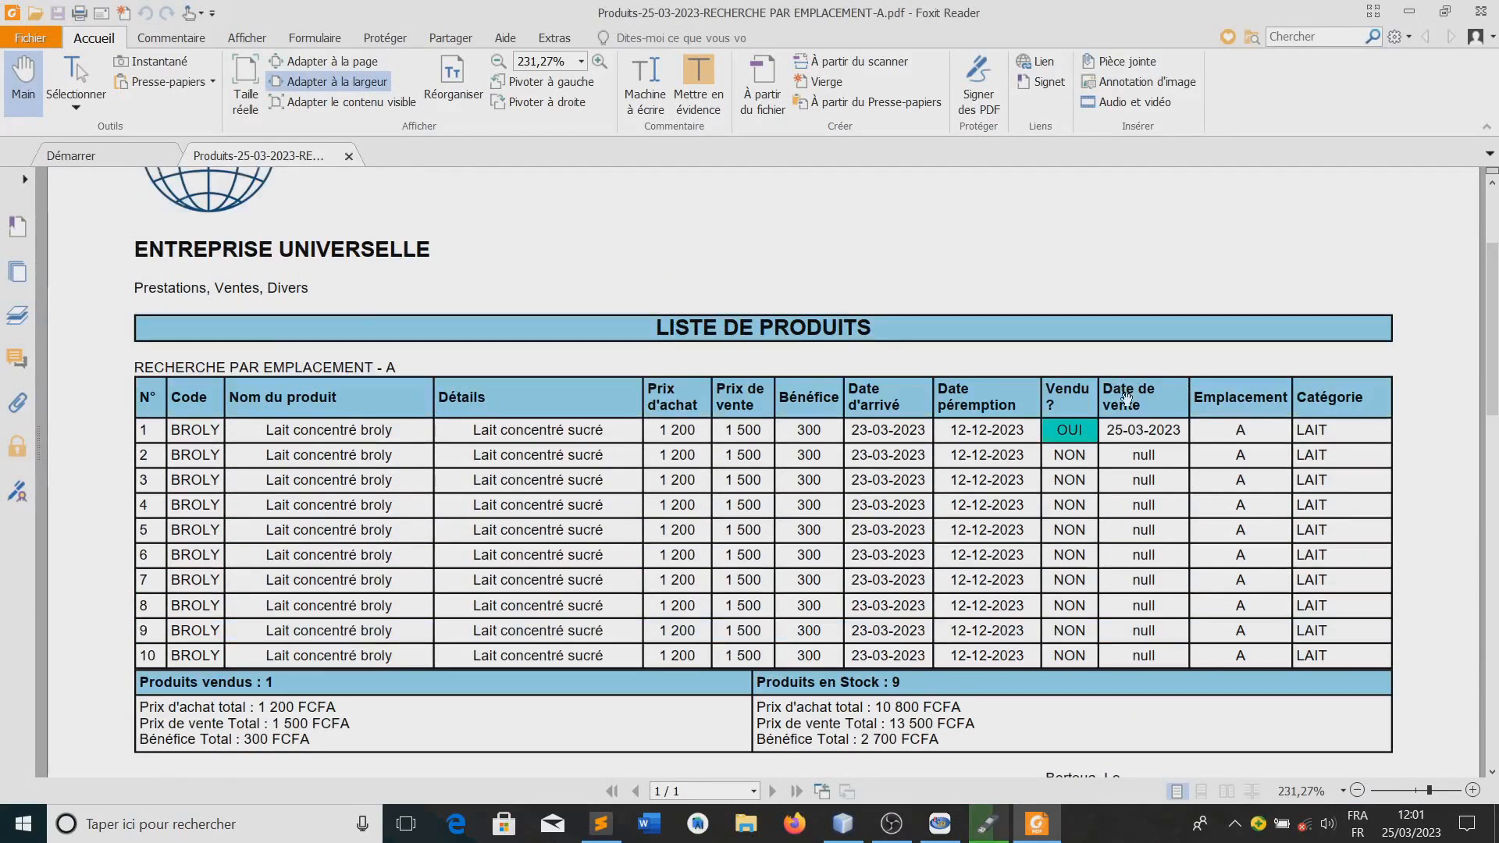
left_click_drag(1109, 426, 1180, 431)
left_click(1058, 443)
triple_click(1065, 433)
left_click(1071, 433)
left_click_drag(1334, 427, 1297, 428)
left_click(1091, 503)
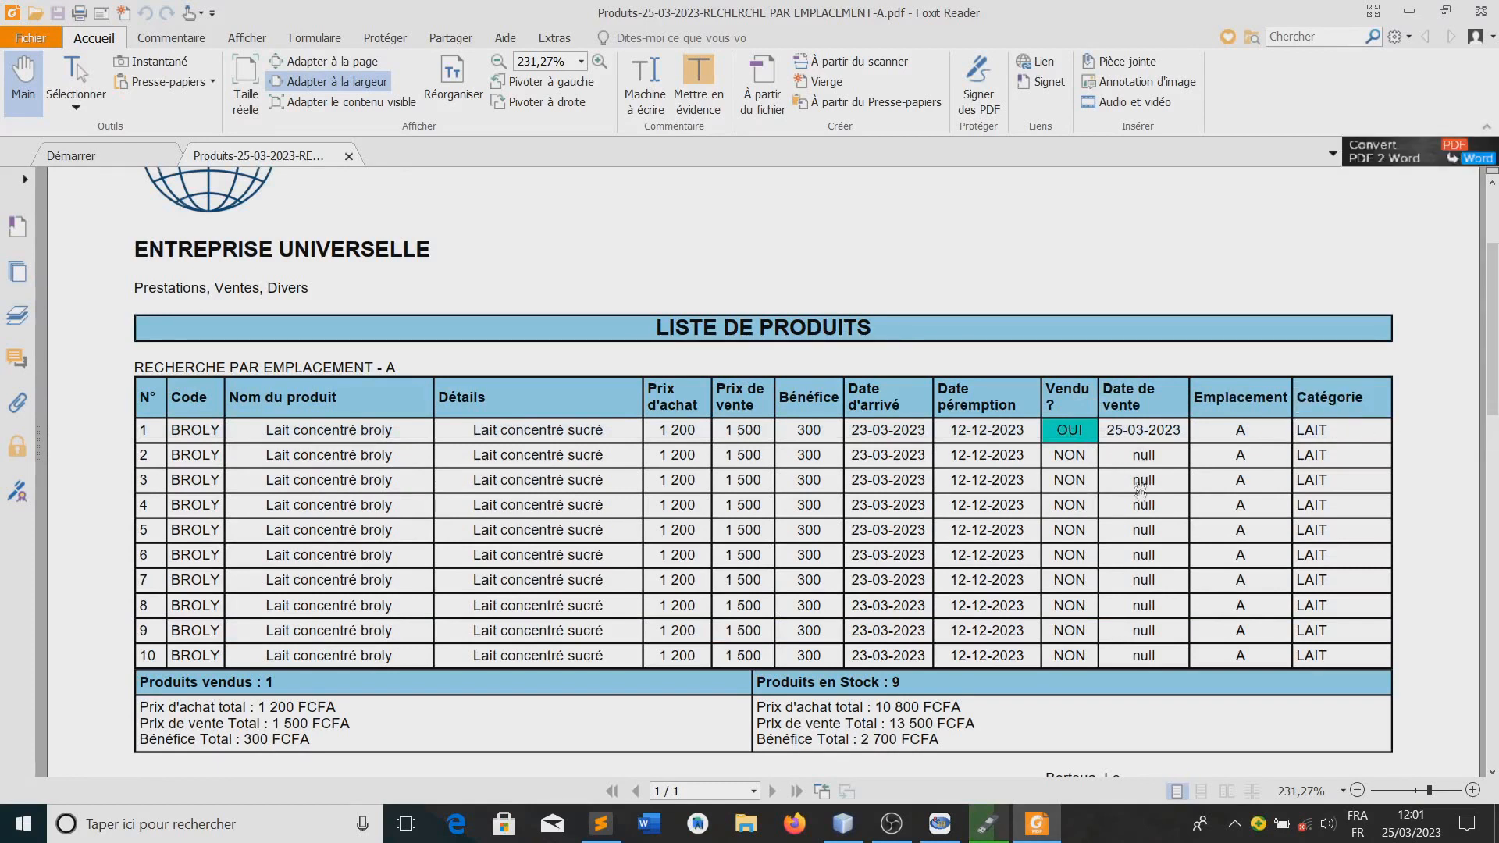
scroll(1150, 662, "down", 3)
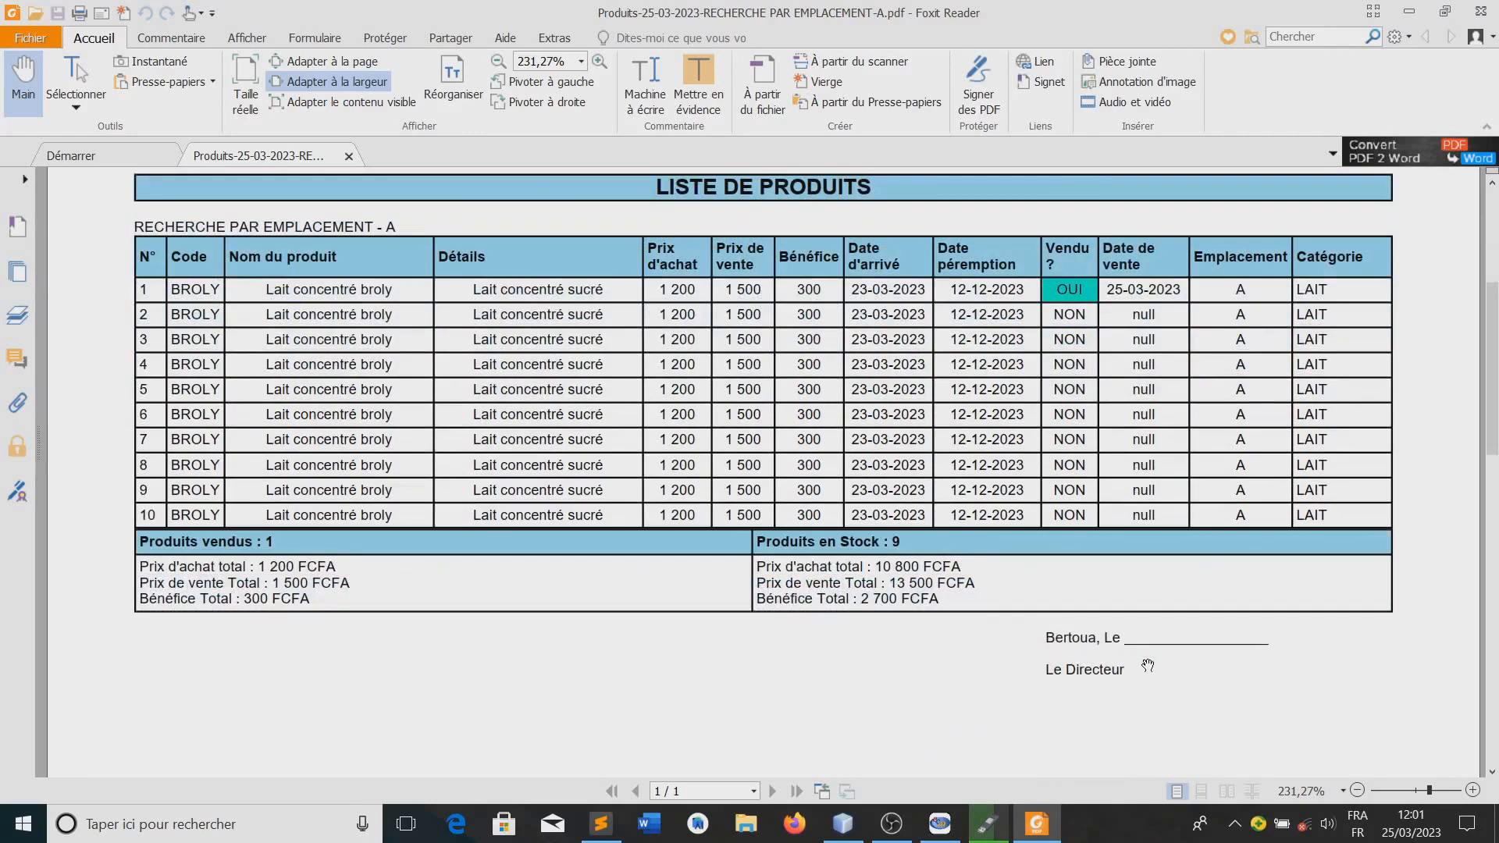
scroll(1148, 666, "down", 1)
scroll(1144, 656, "up", 8)
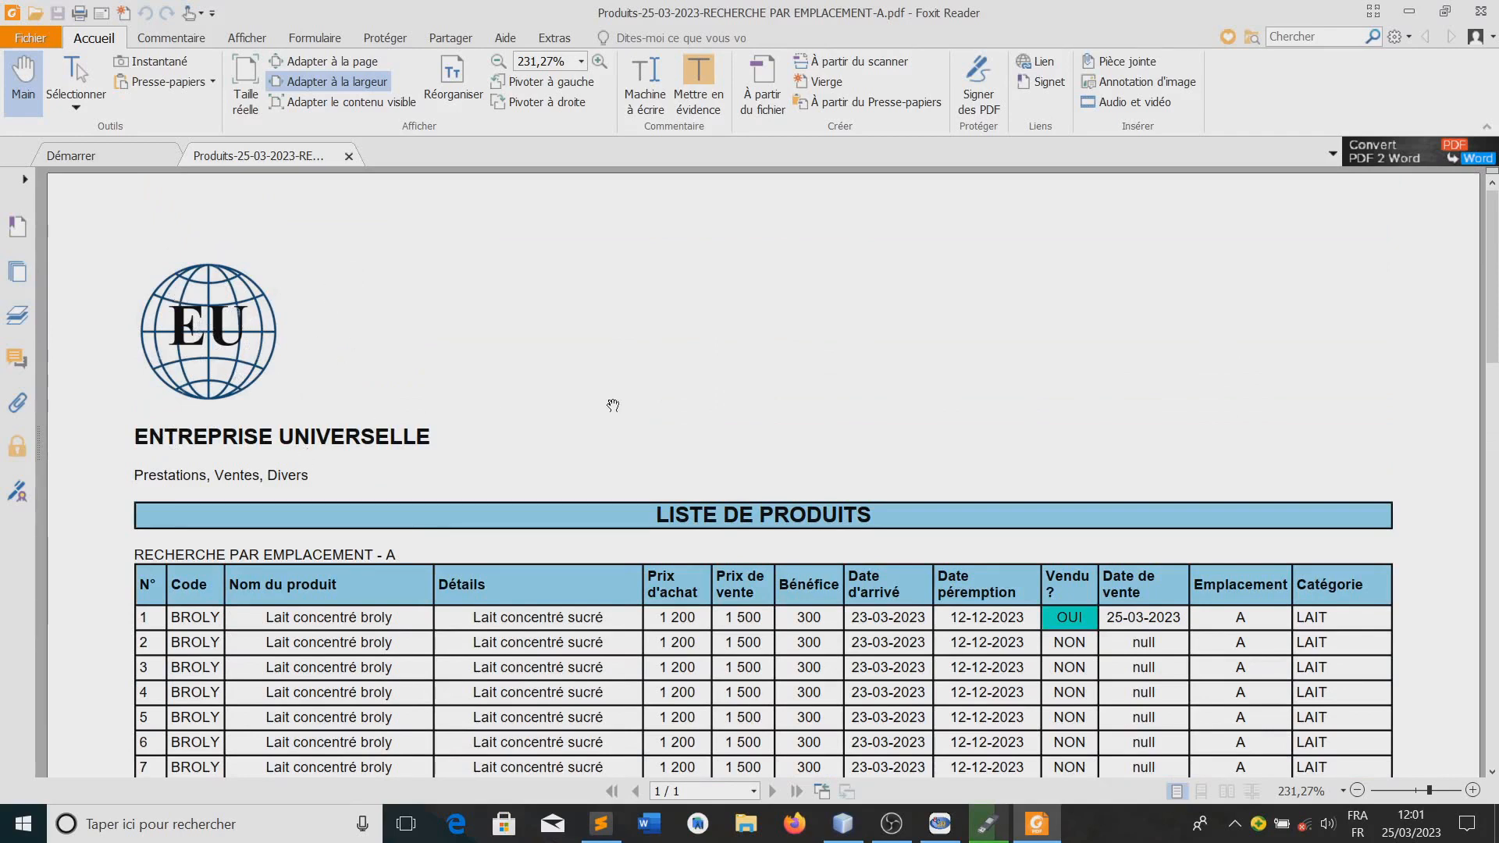
Switch back to Easy Enterprise Manager and set the company's document header to En-tête administratif
left_click(940, 832)
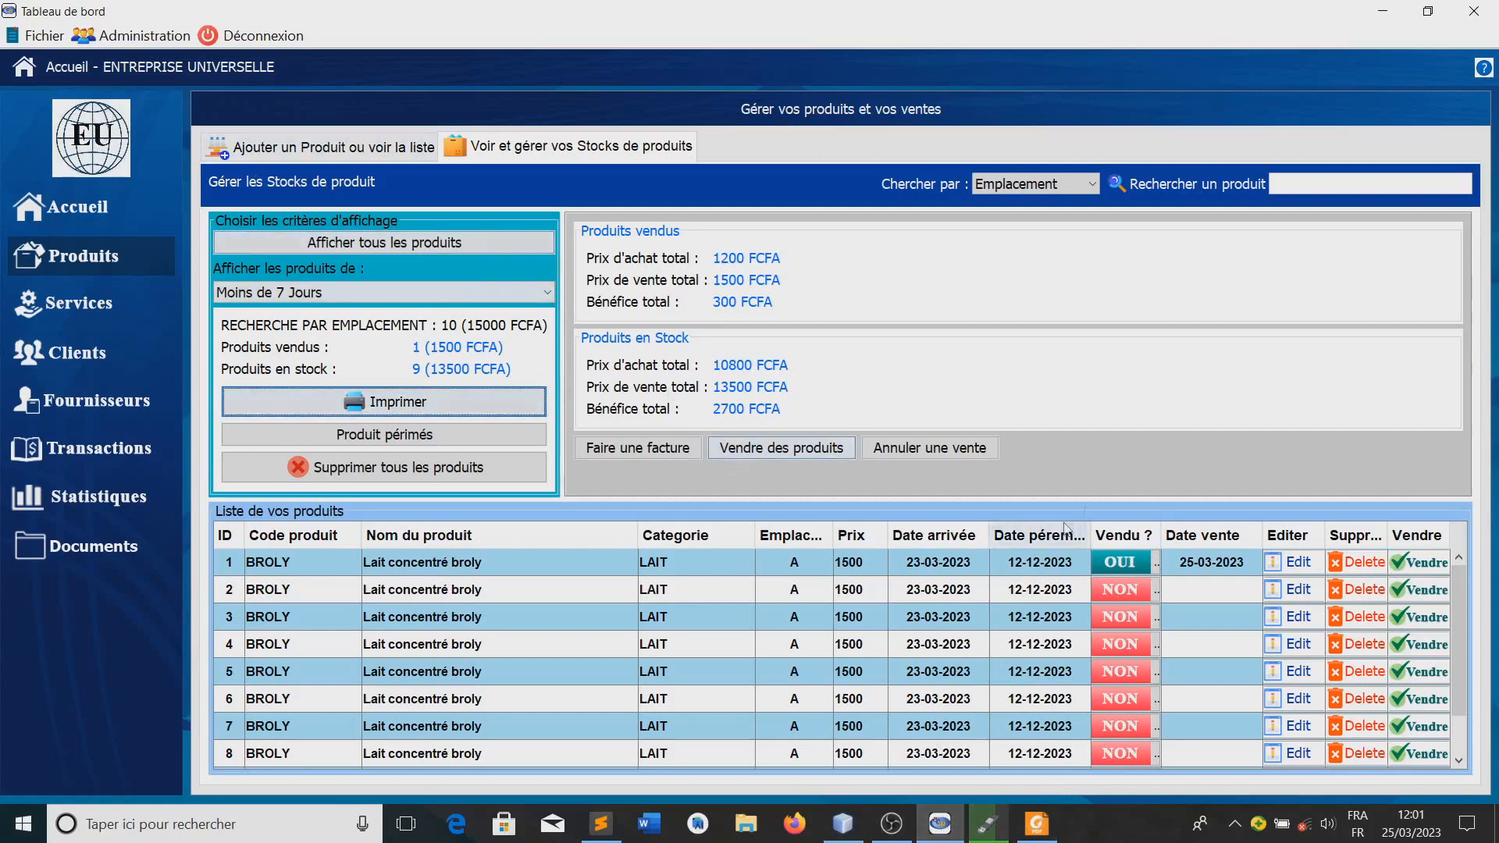
left_click(84, 139)
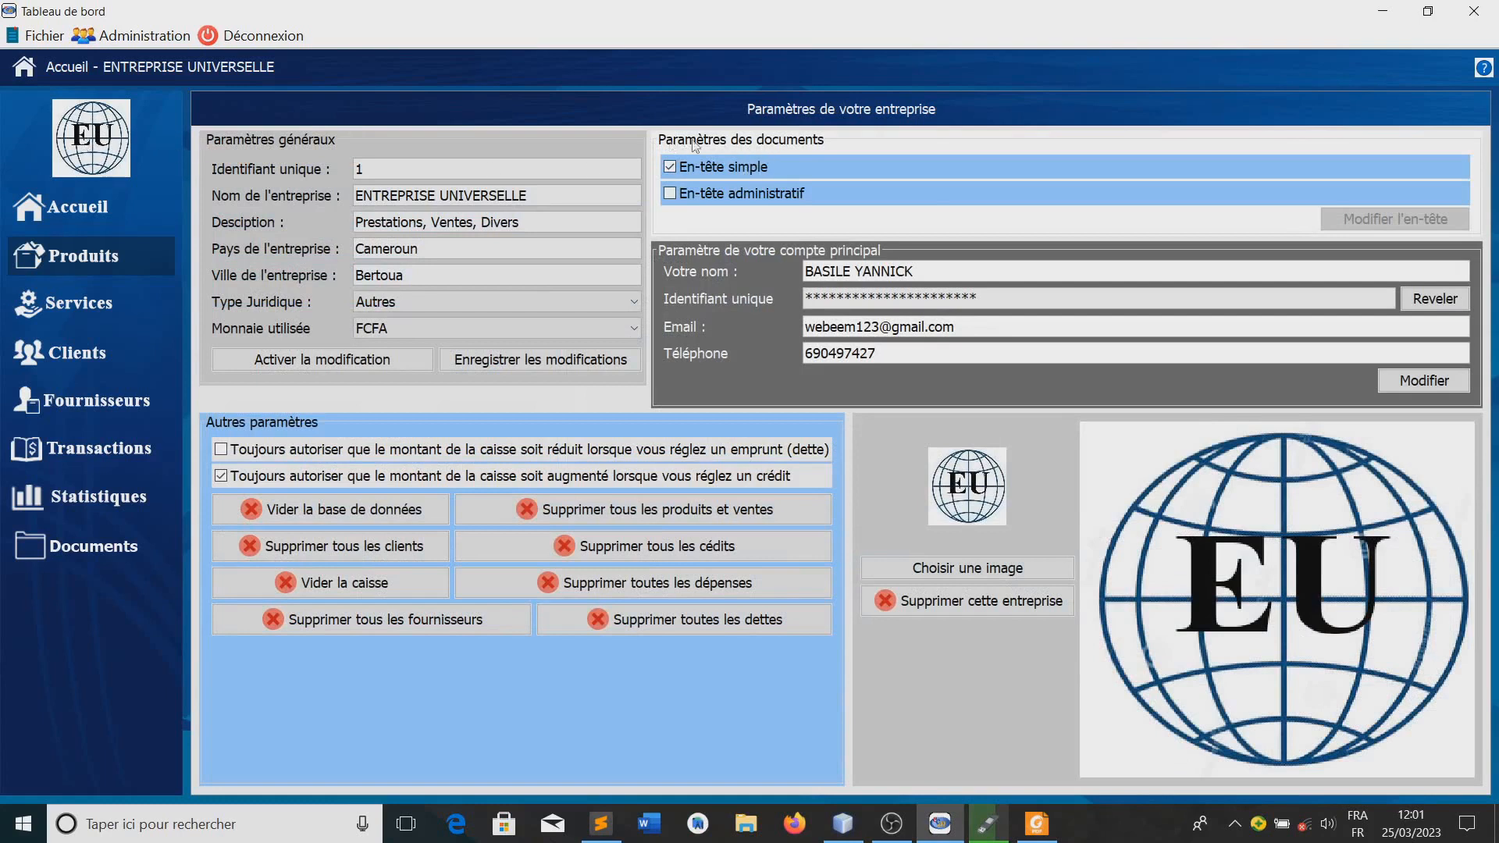
left_click(670, 193)
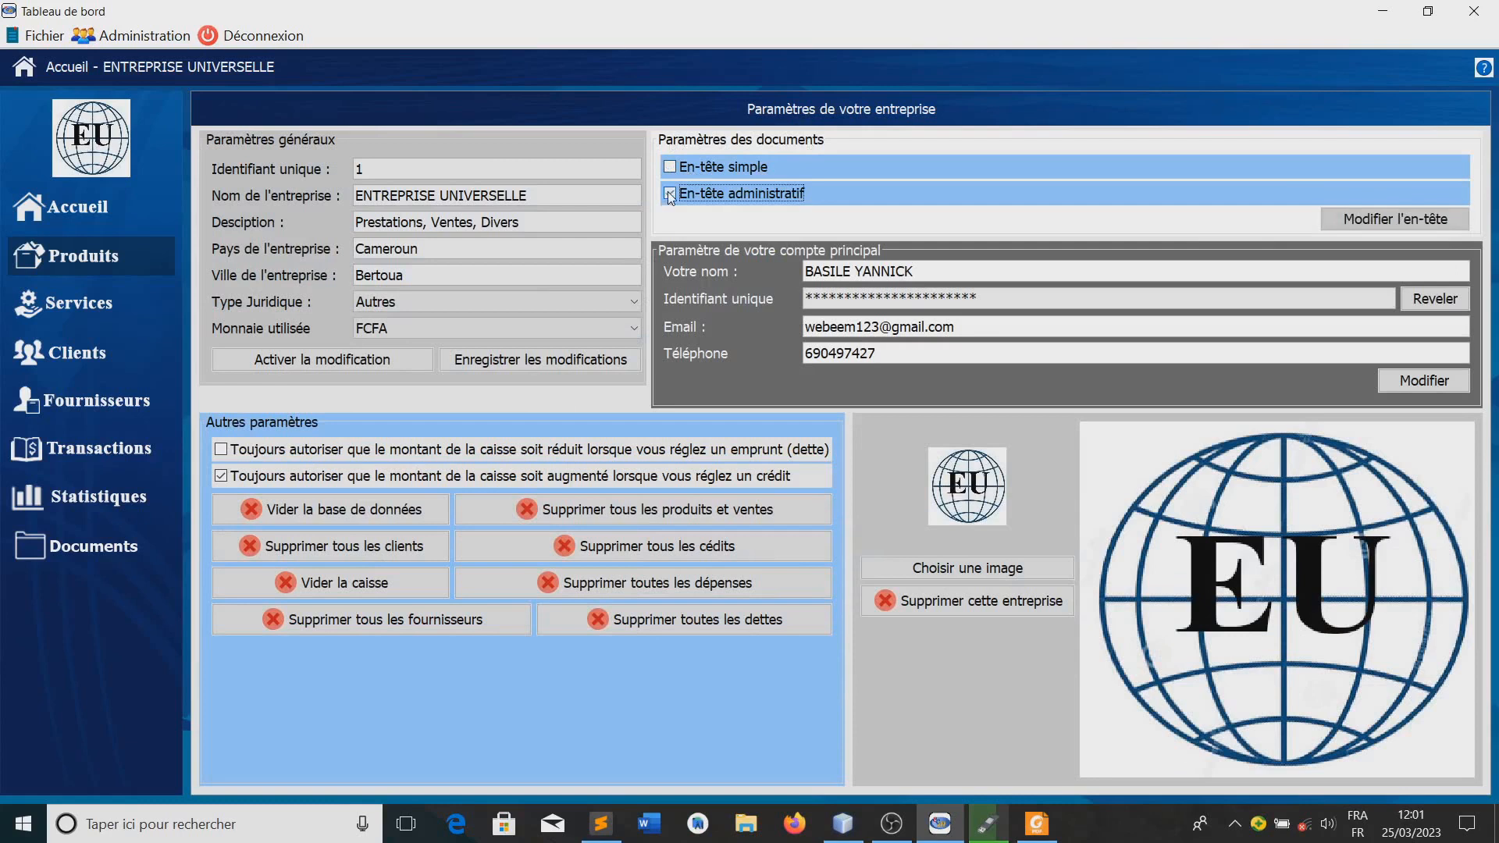
Save the French and English texts of the administrative header, preview the sample document and close the header configuration
left_click(1389, 222)
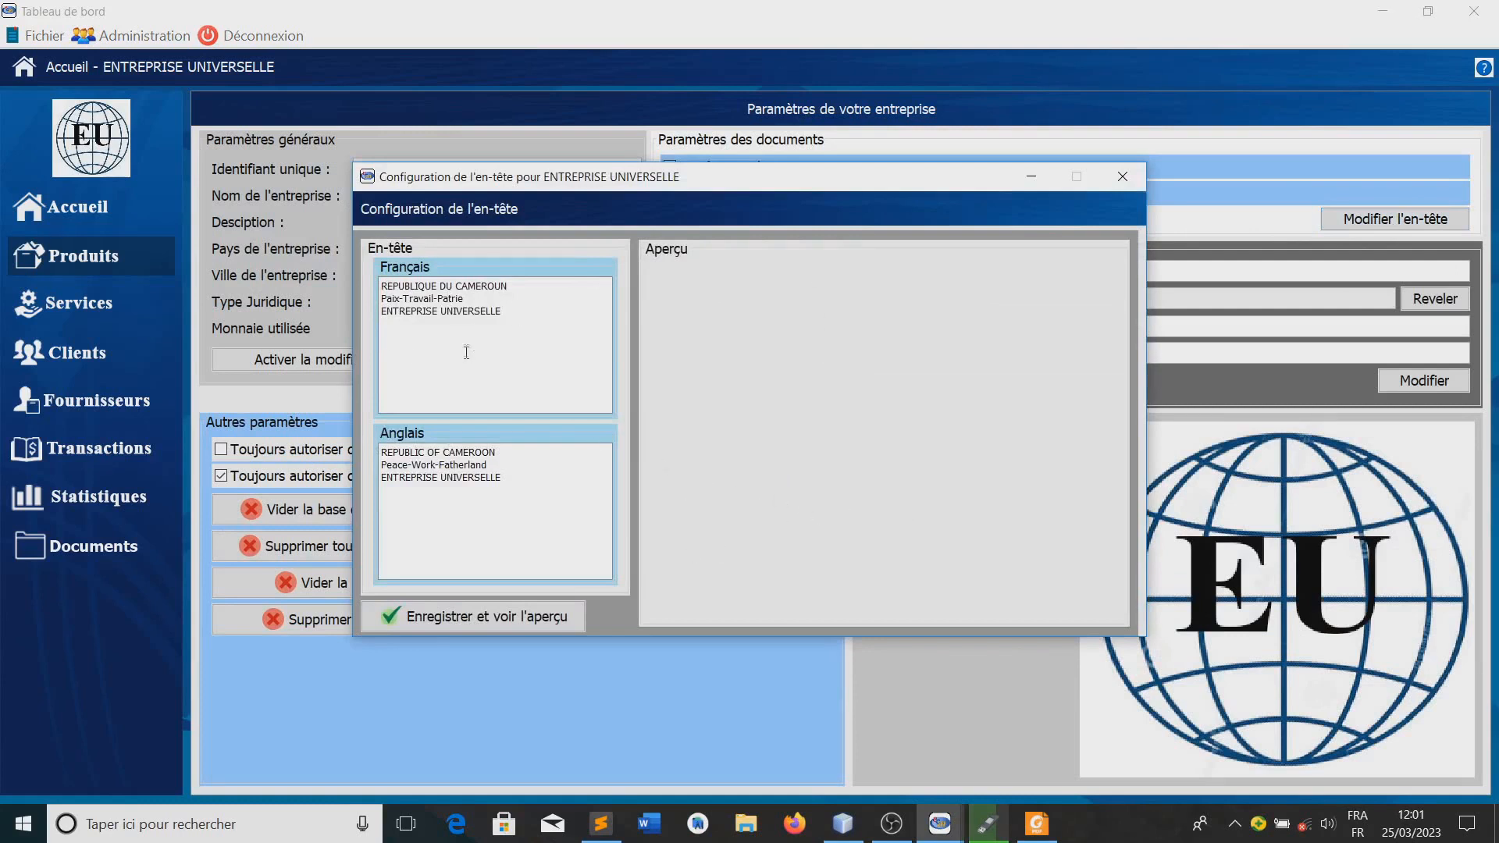
left_click_drag(515, 314, 390, 286)
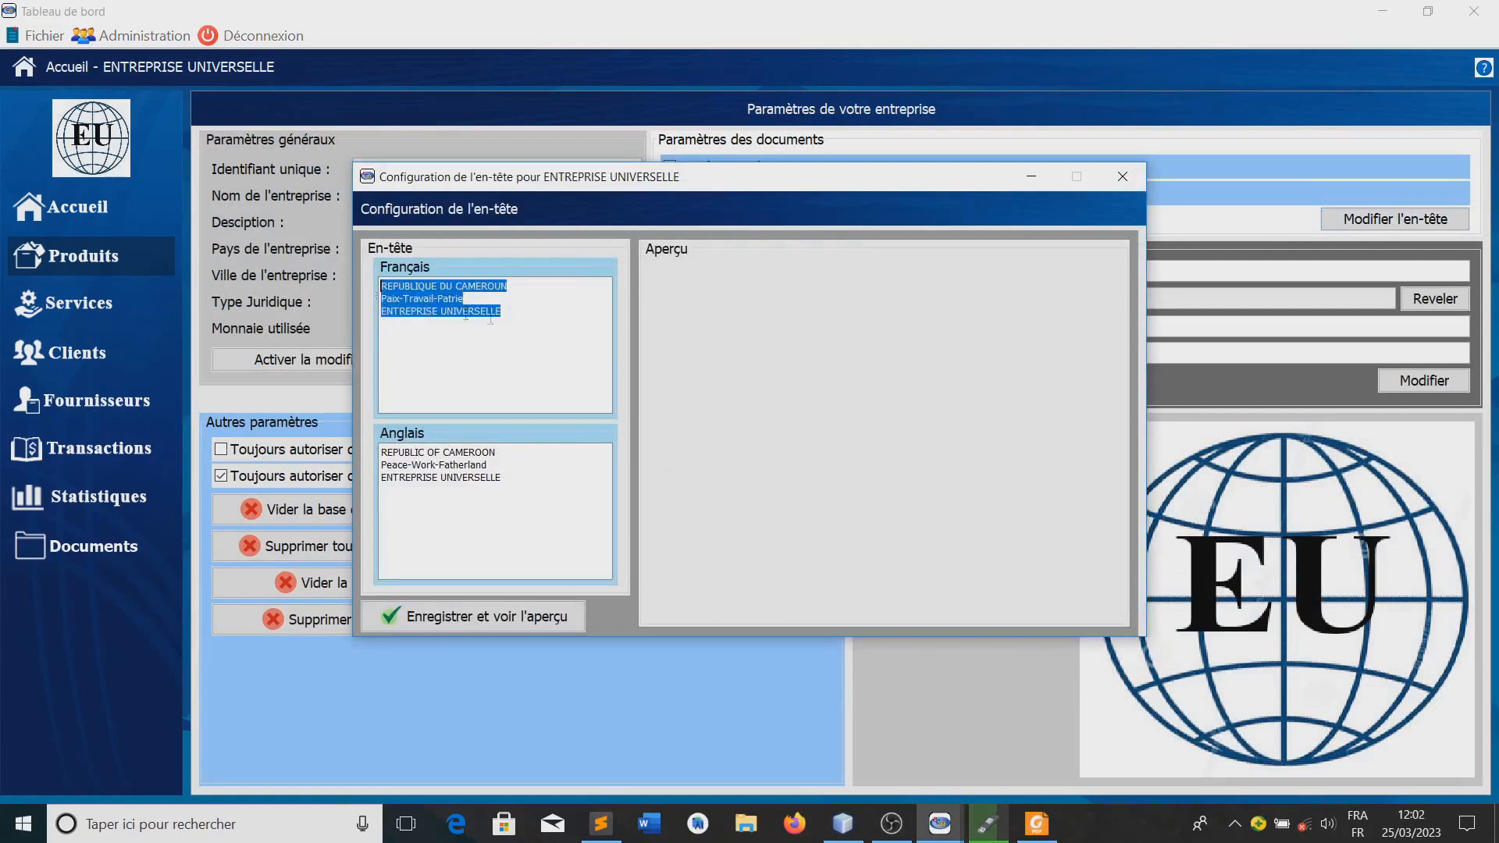
left_click(515, 320)
left_click(449, 623)
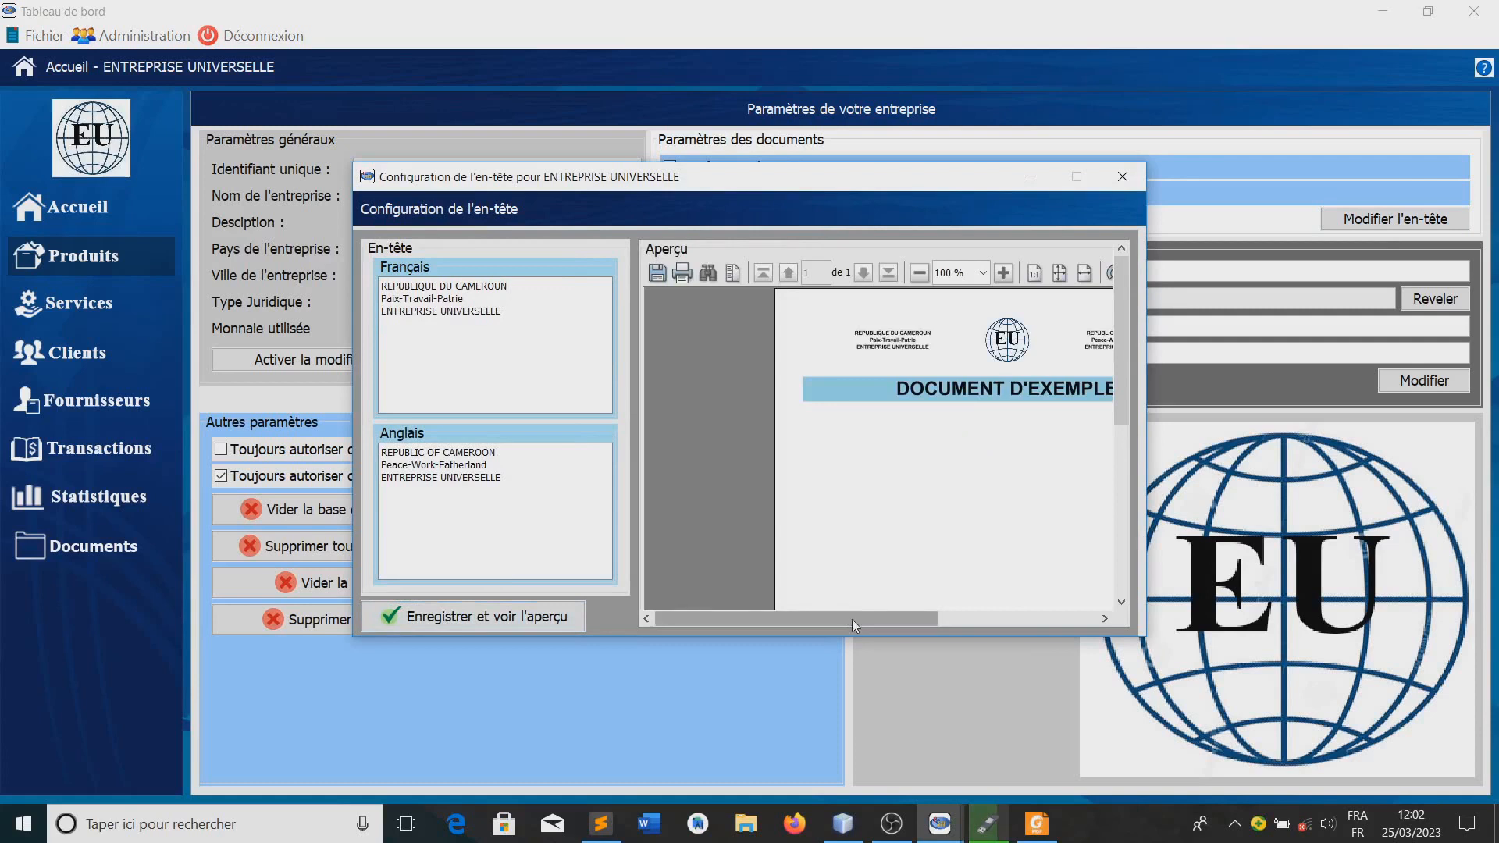
left_click_drag(851, 620, 929, 626)
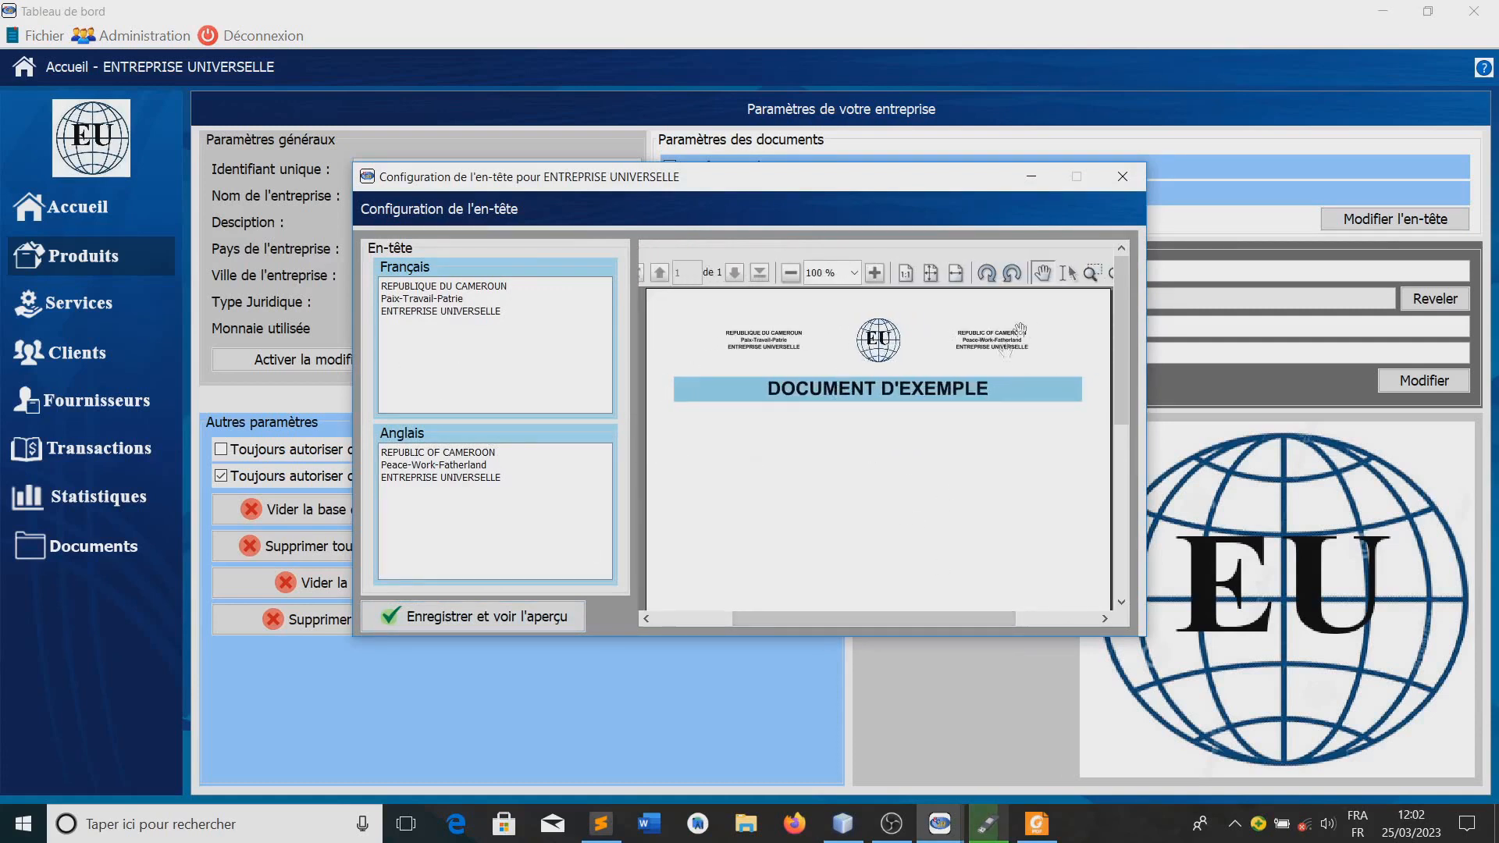
left_click(1119, 176)
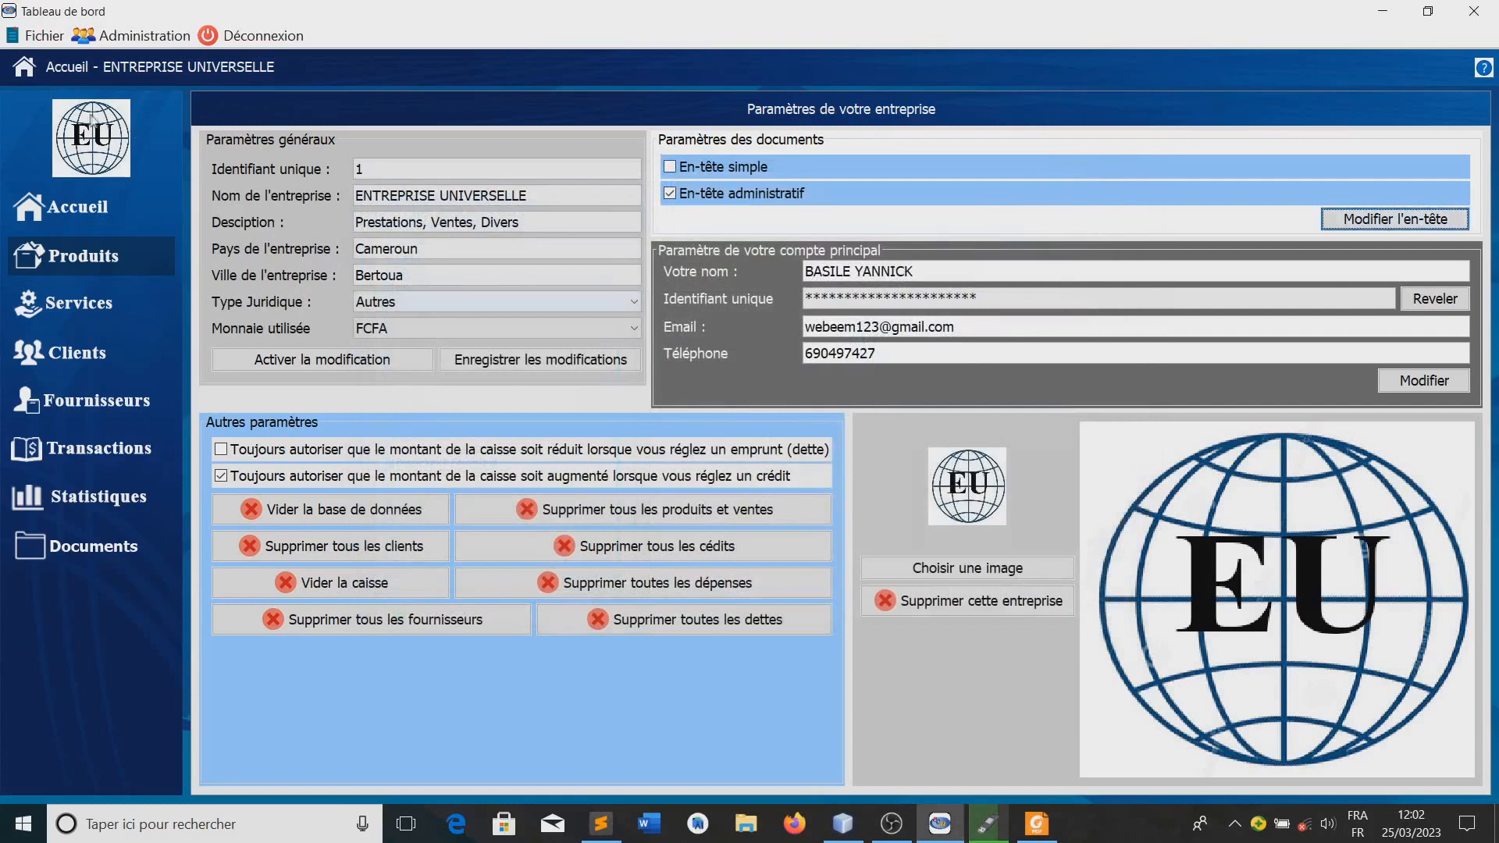
Print the complete product list from the stock management view and open the PDF to check its administrative header and product rows
left_click(77, 265)
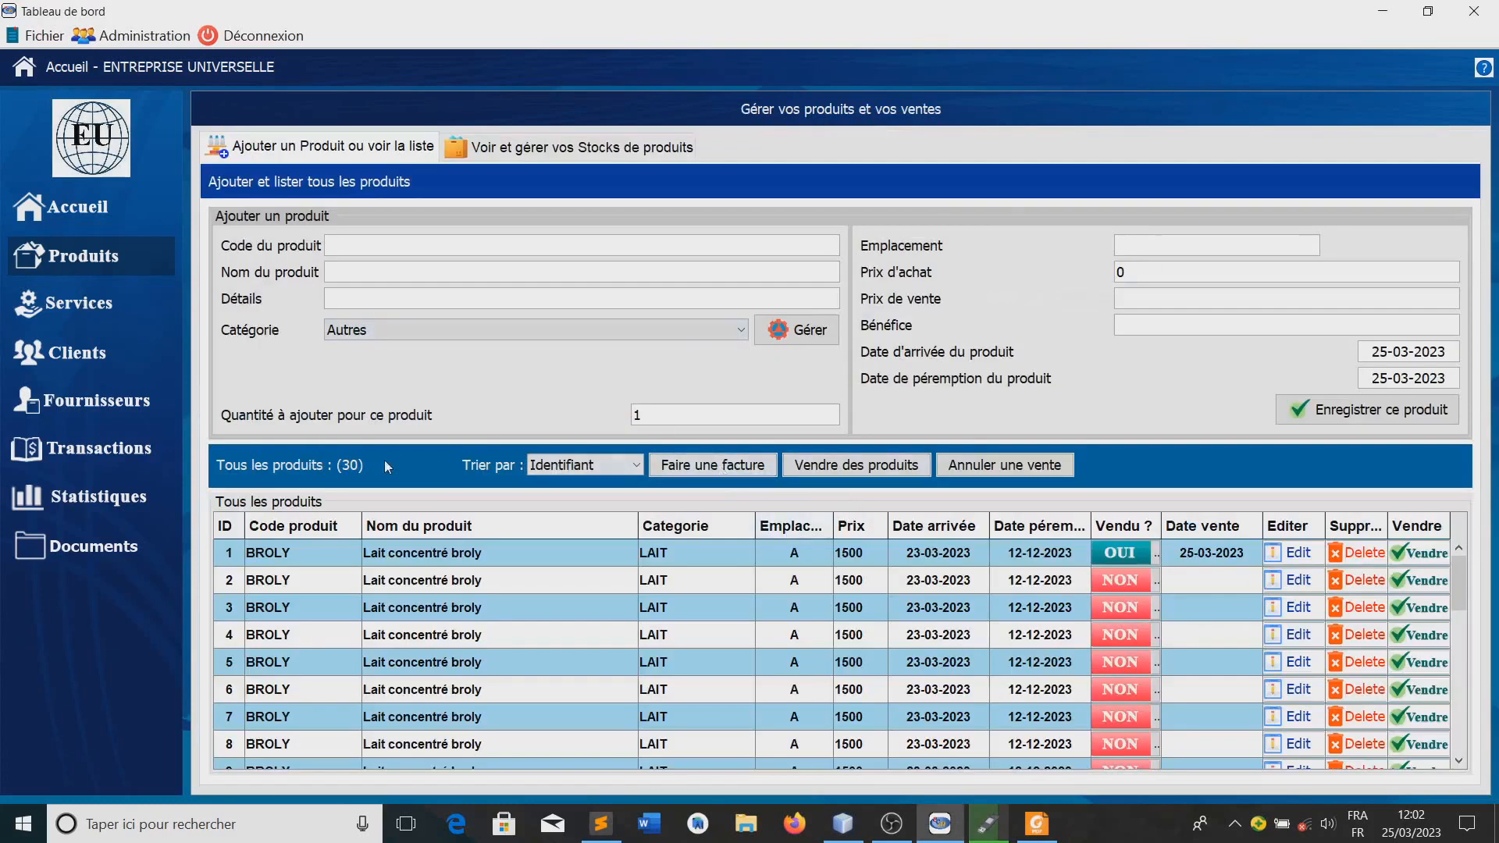
left_click(503, 152)
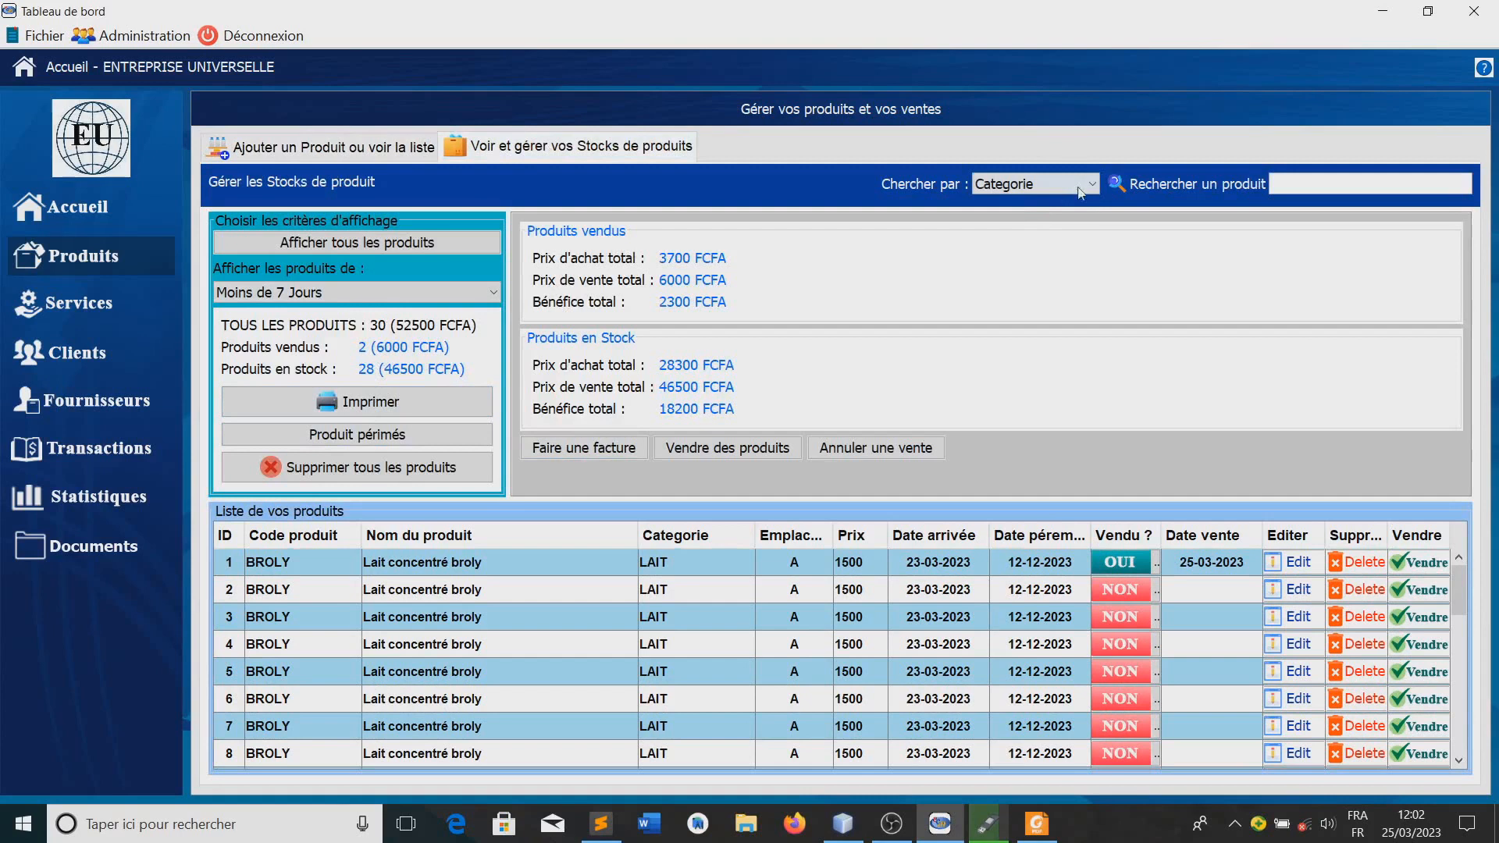
left_click(367, 406)
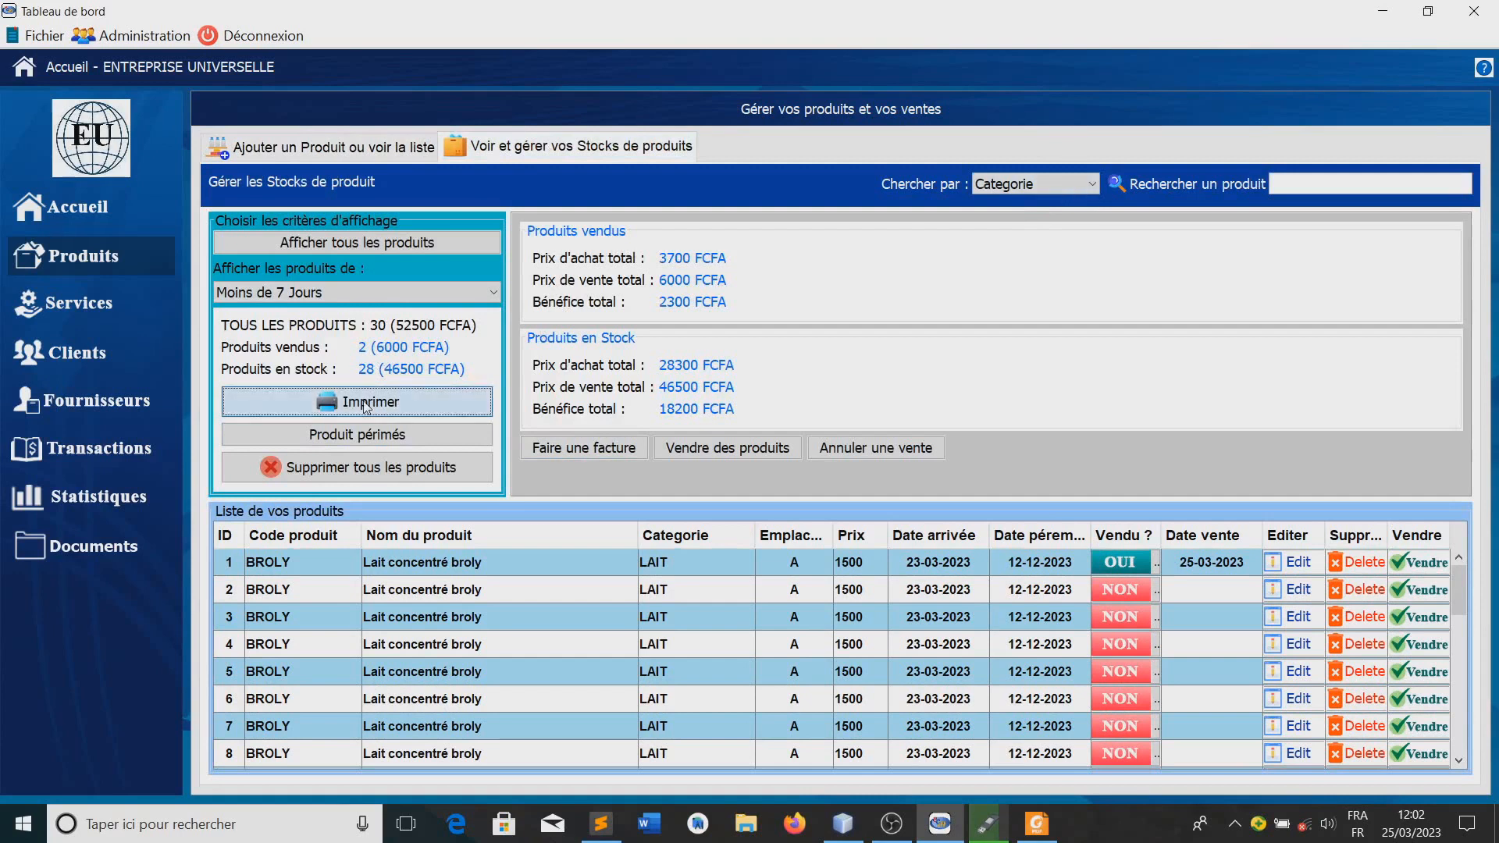
left_click(850, 475)
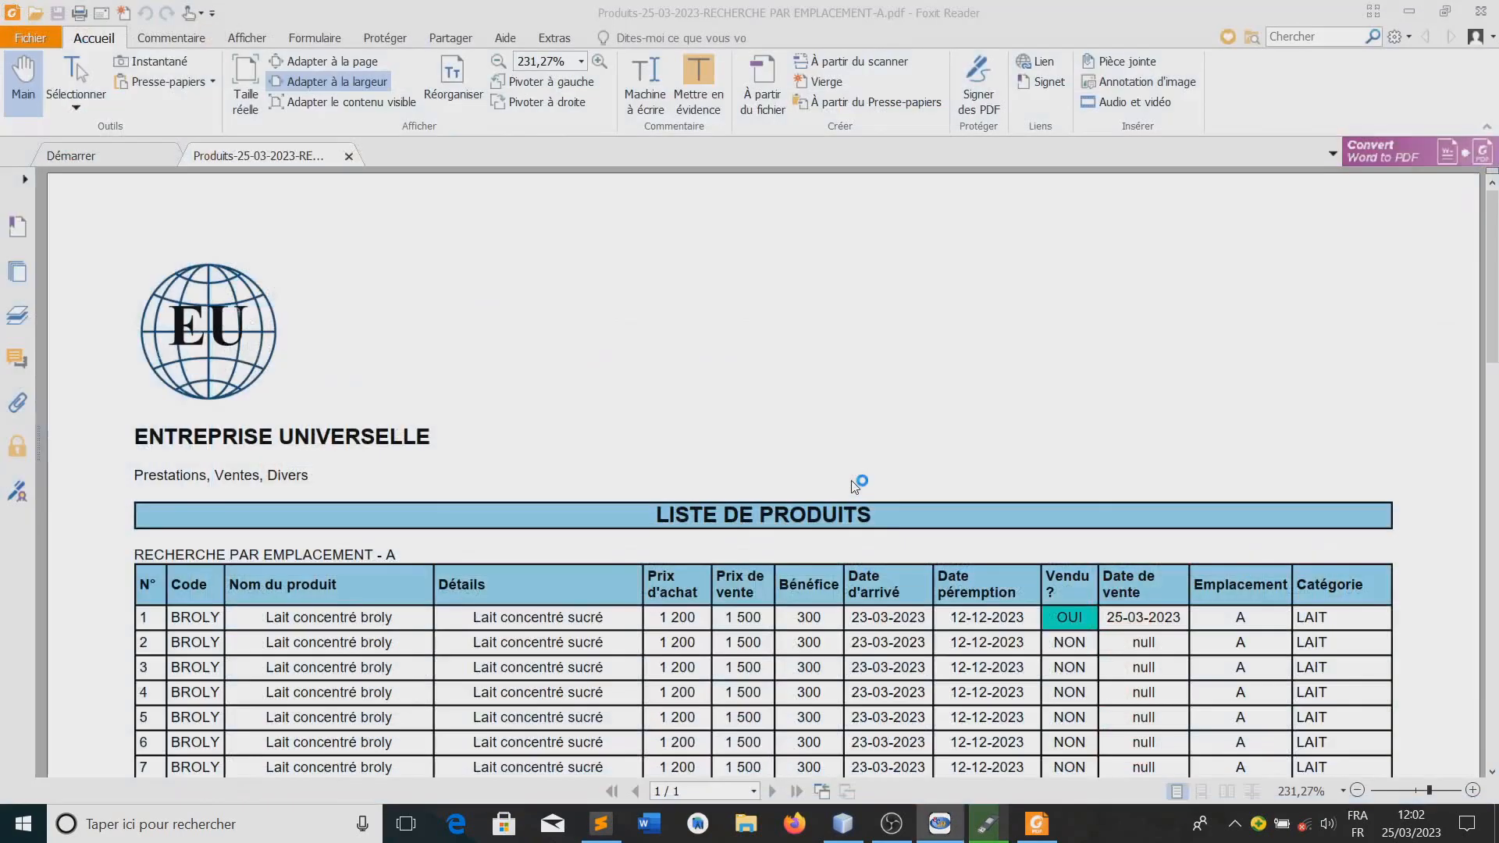
scroll(765, 433, "down", 2)
scroll(765, 433, "up", 2)
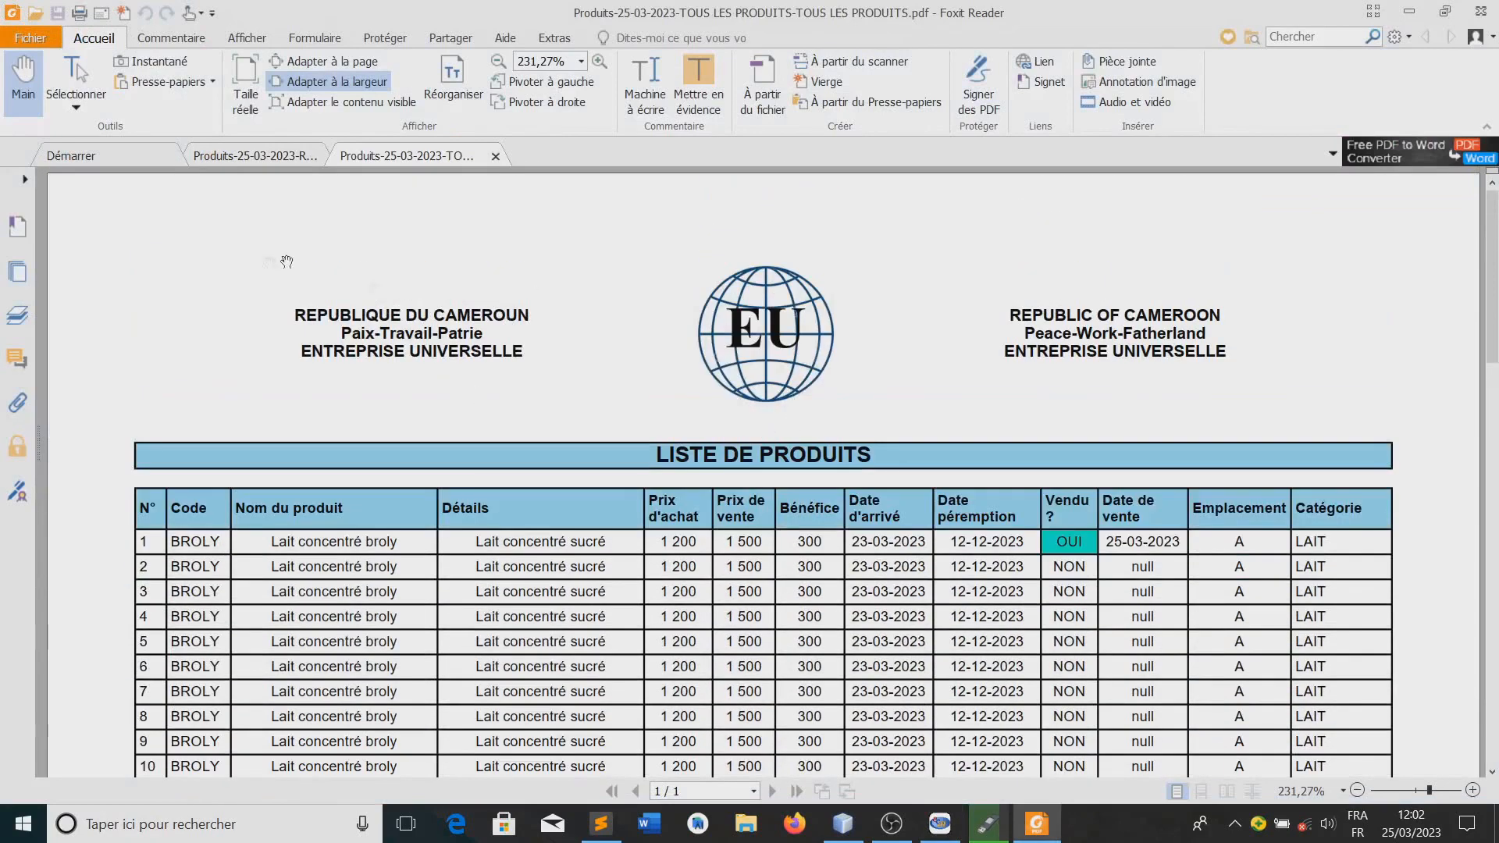
scroll(796, 401, "down", 6)
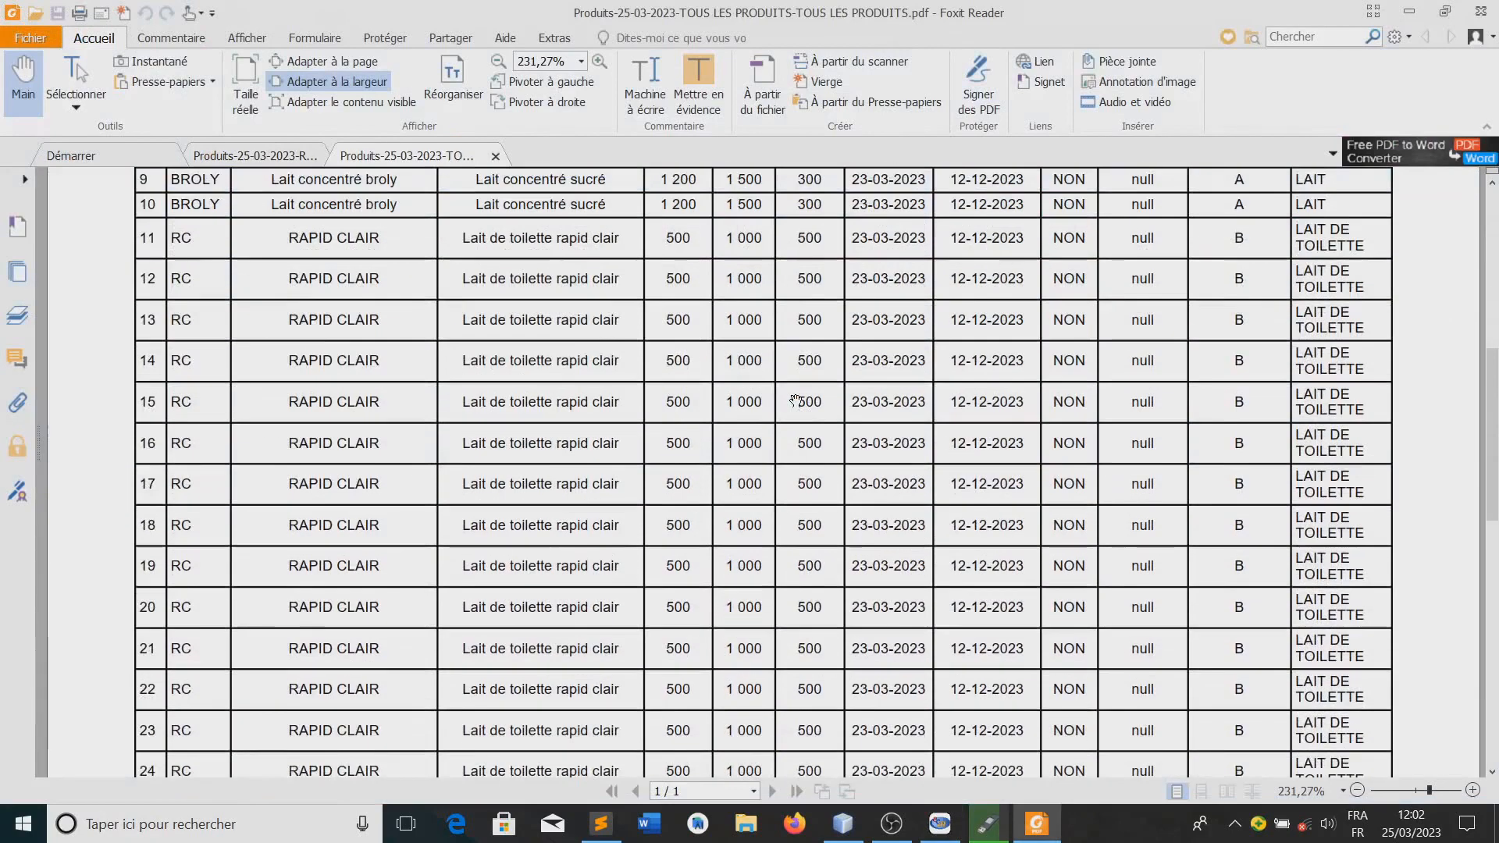
scroll(795, 400, "down", 5)
scroll(795, 400, "up", 9)
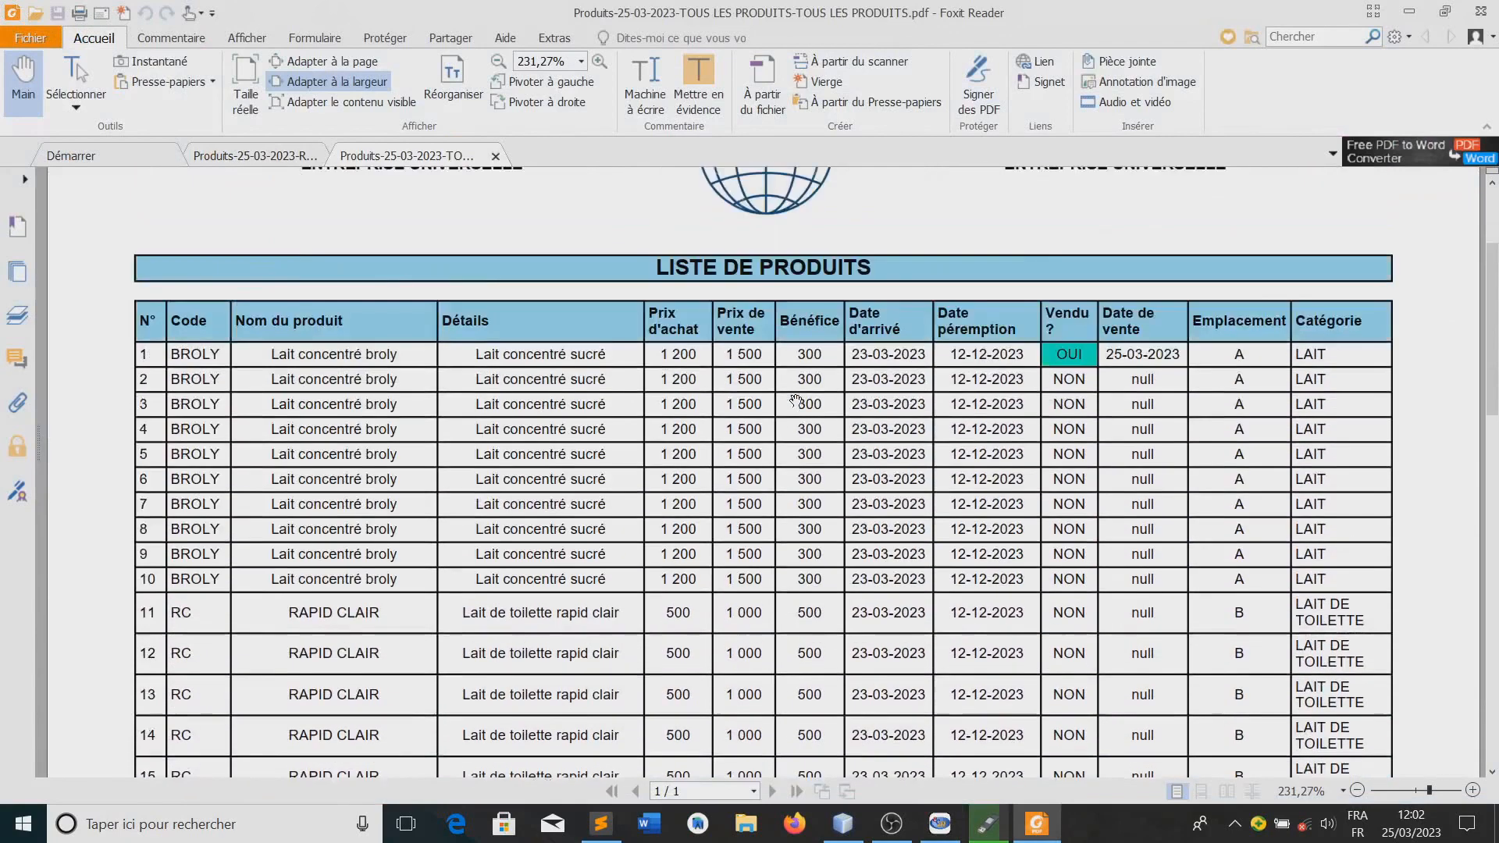
scroll(795, 401, "up", 2)
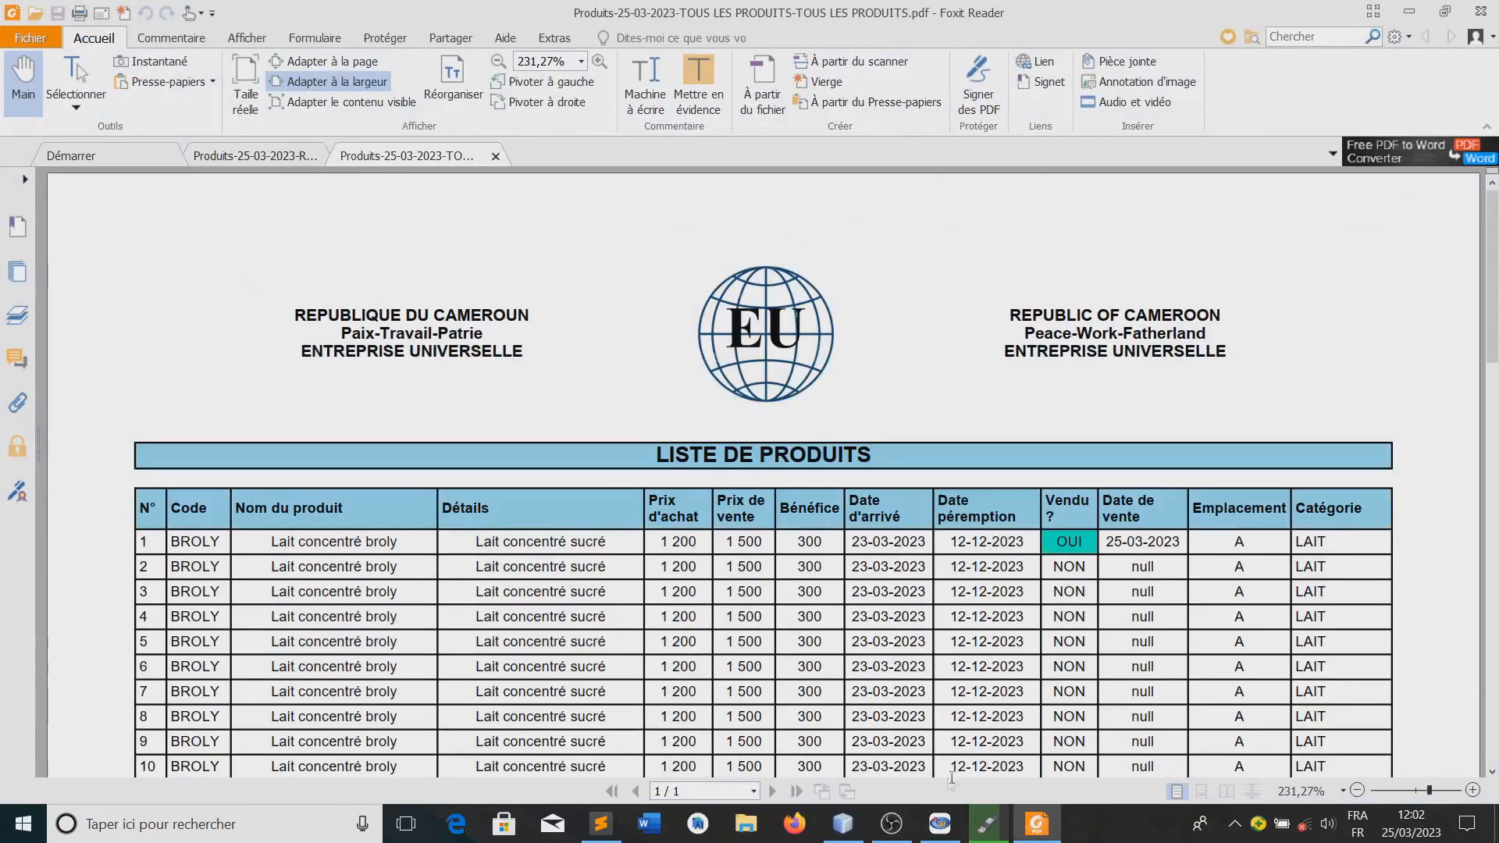
Switch back to Easy Enterprise Manager, search the product stock by Emplacement for "A" and dismiss the download manager's pop-up
left_click(940, 824)
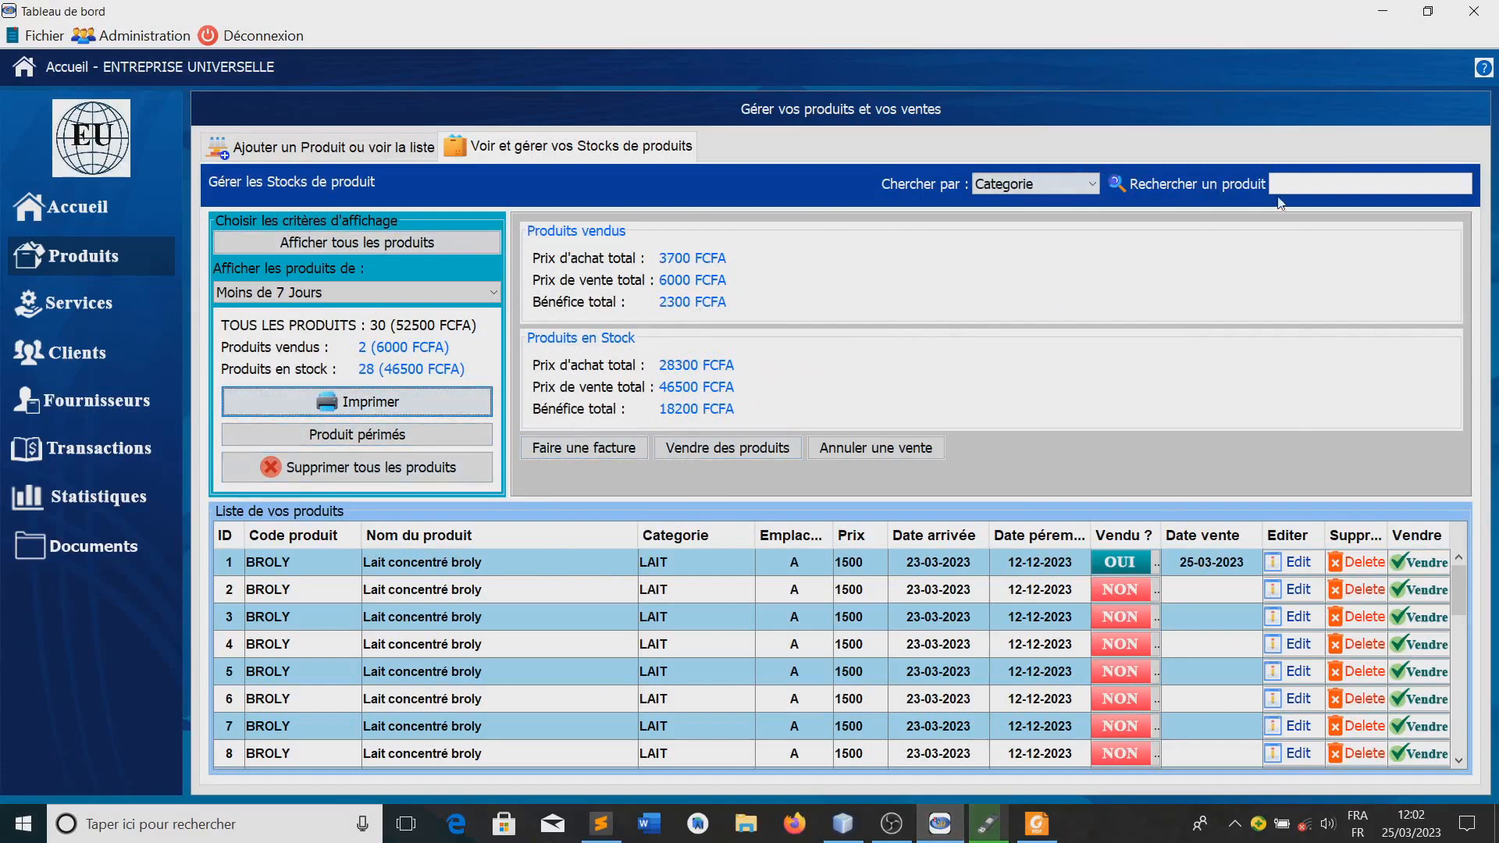
left_click(1054, 189)
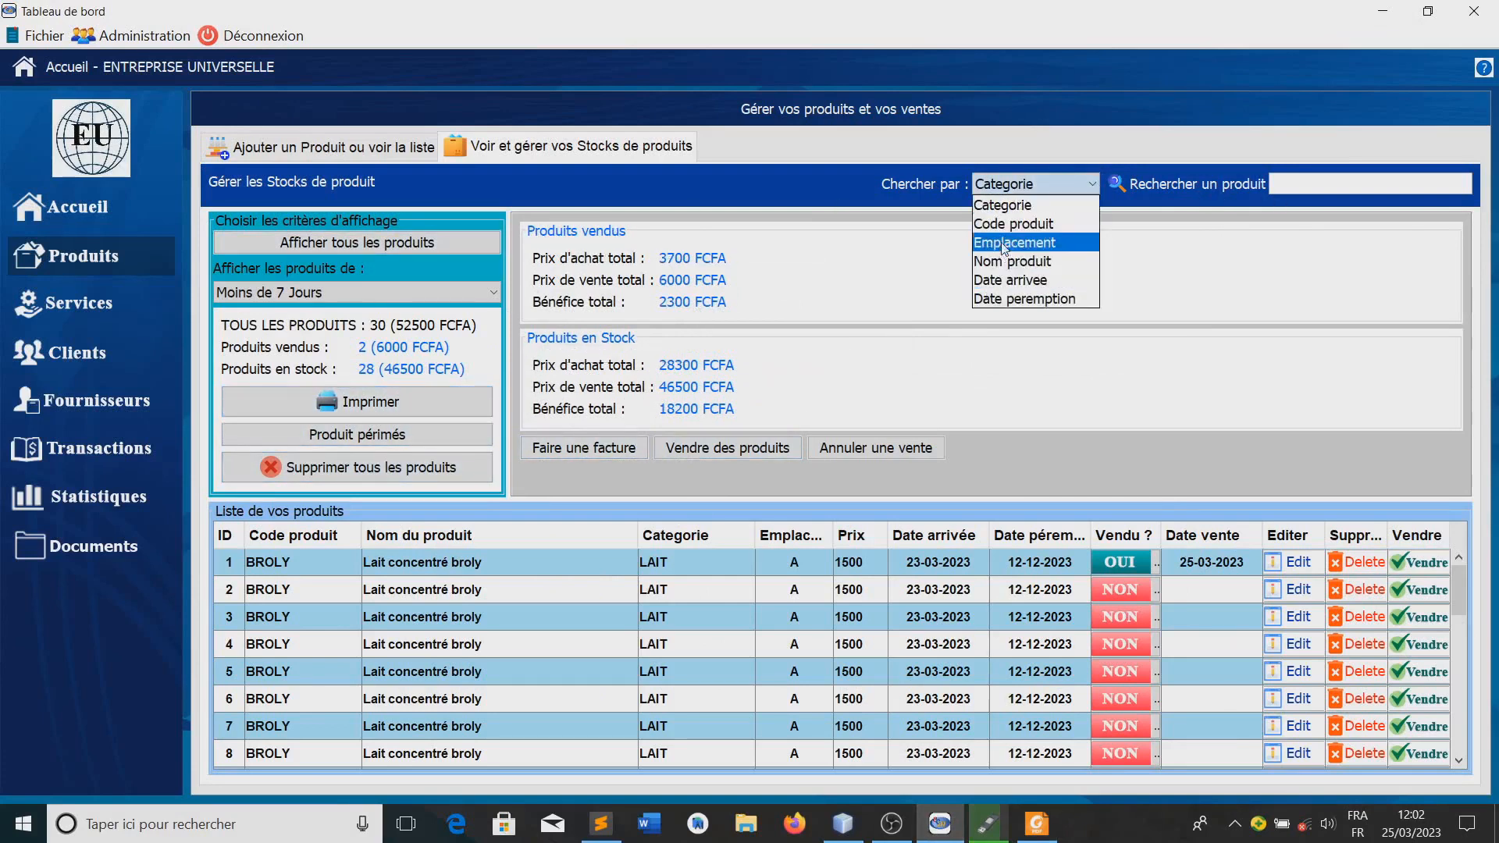
left_click(1005, 244)
left_click(1305, 187)
type("A")
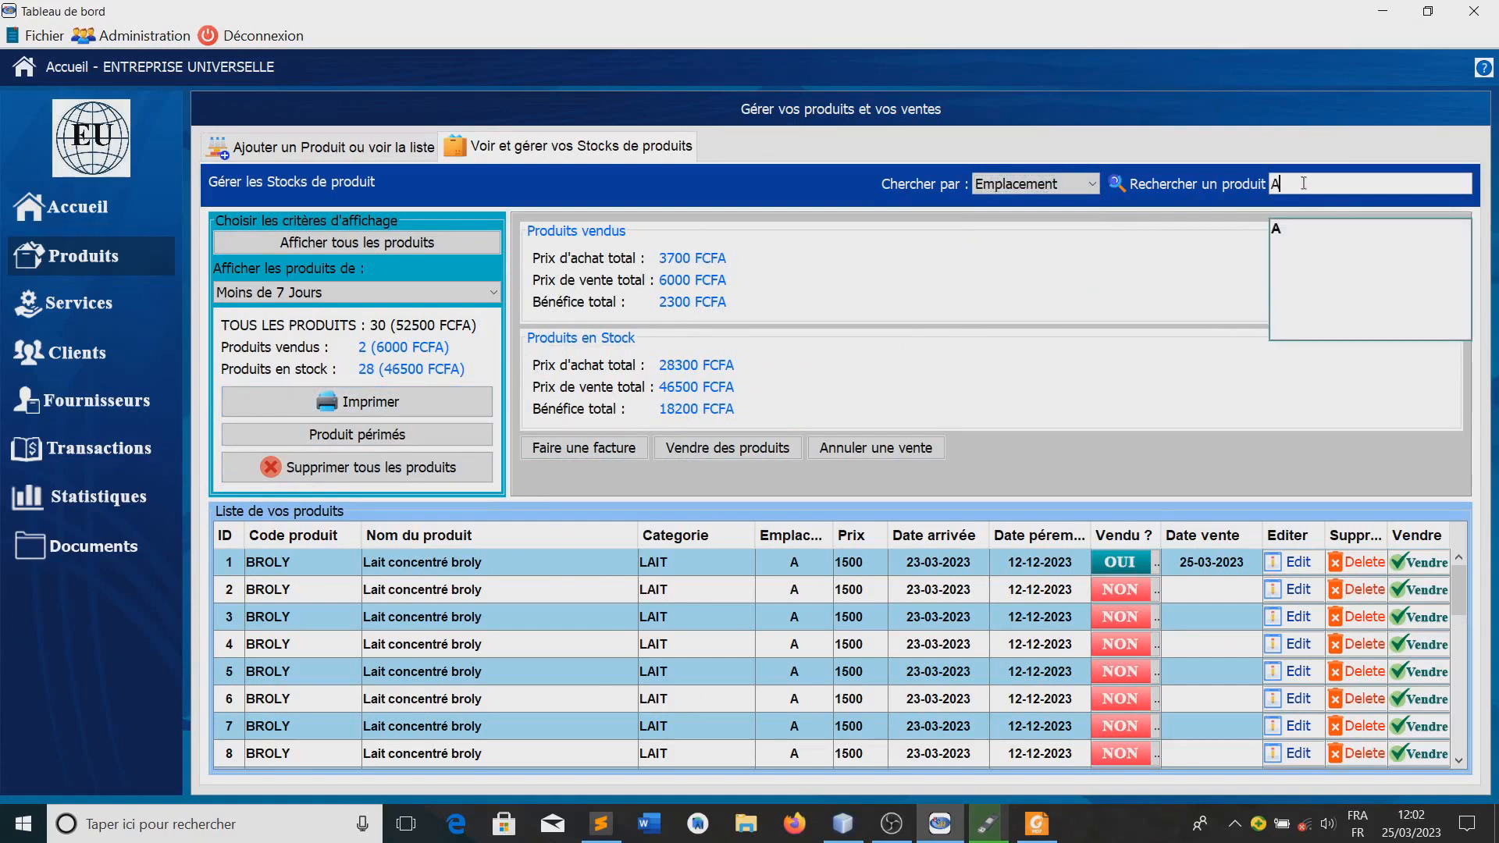
left_click(695, 195)
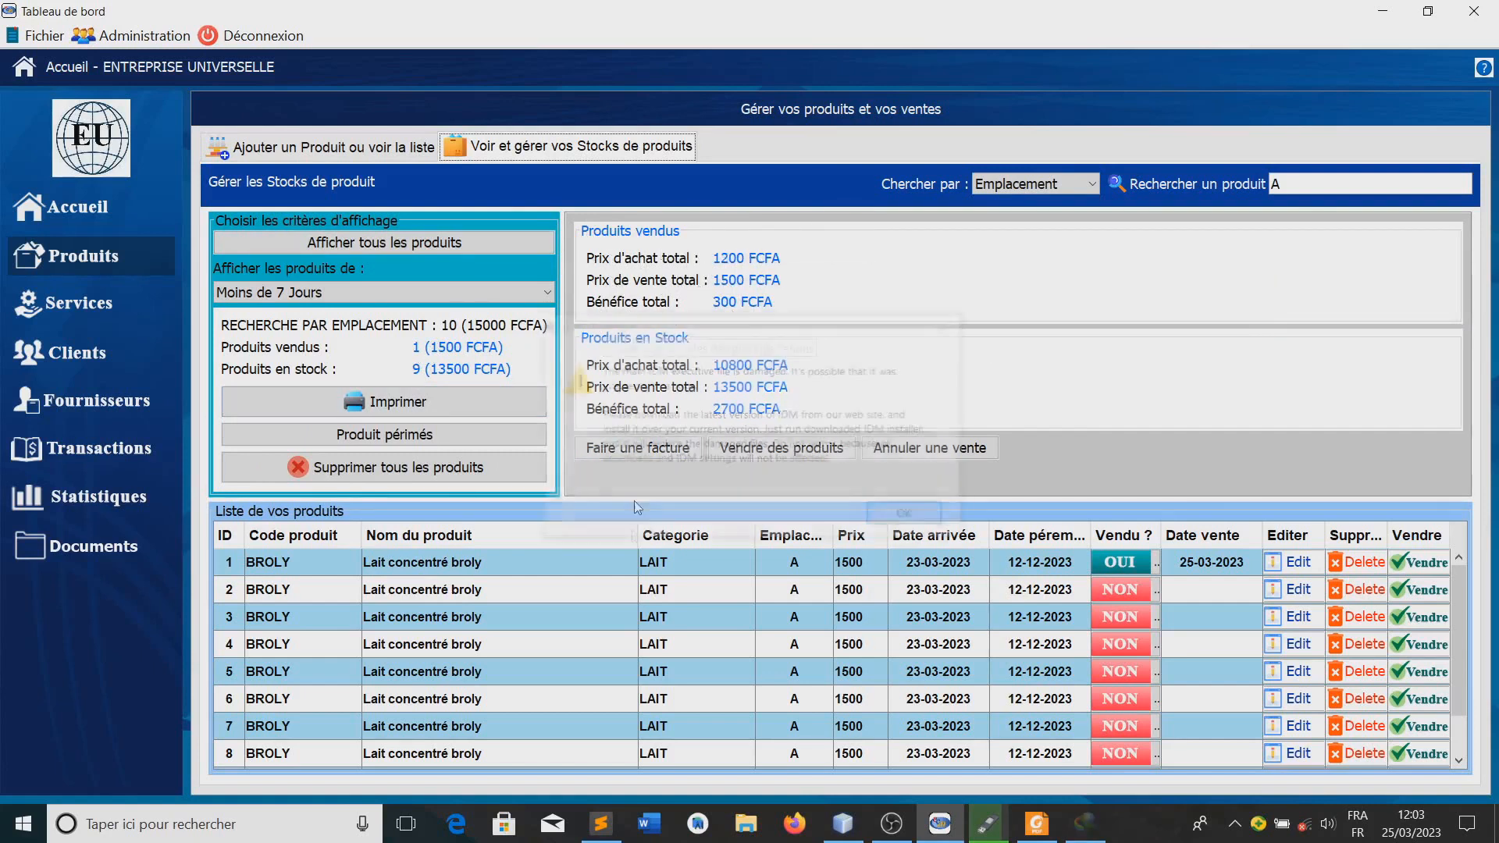
left_click(951, 326)
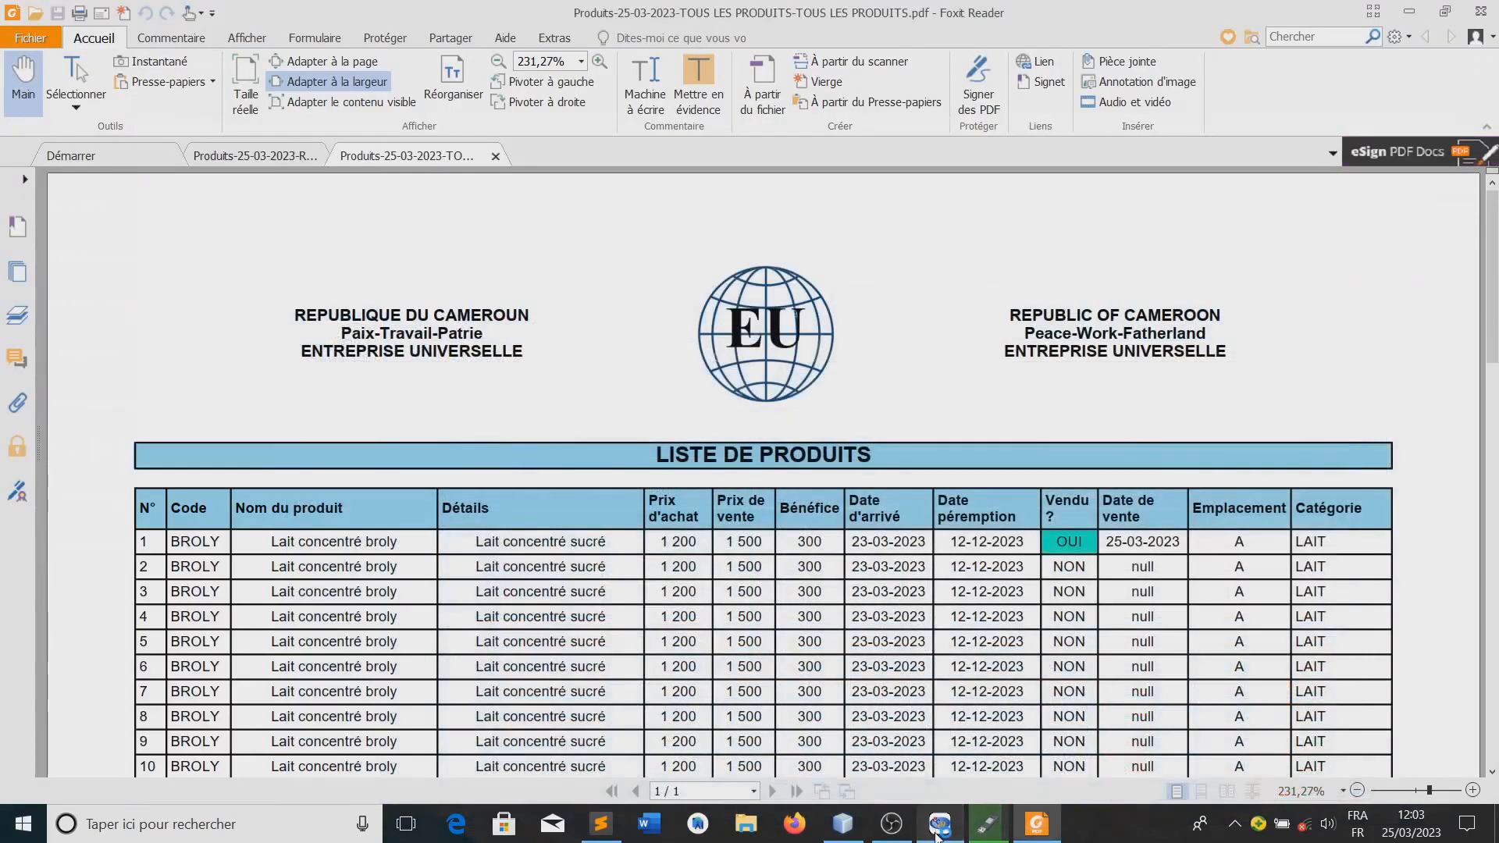
Start a new invoice from the stock view and add one Lait concentré broly at 1500 to its items
left_click(938, 829)
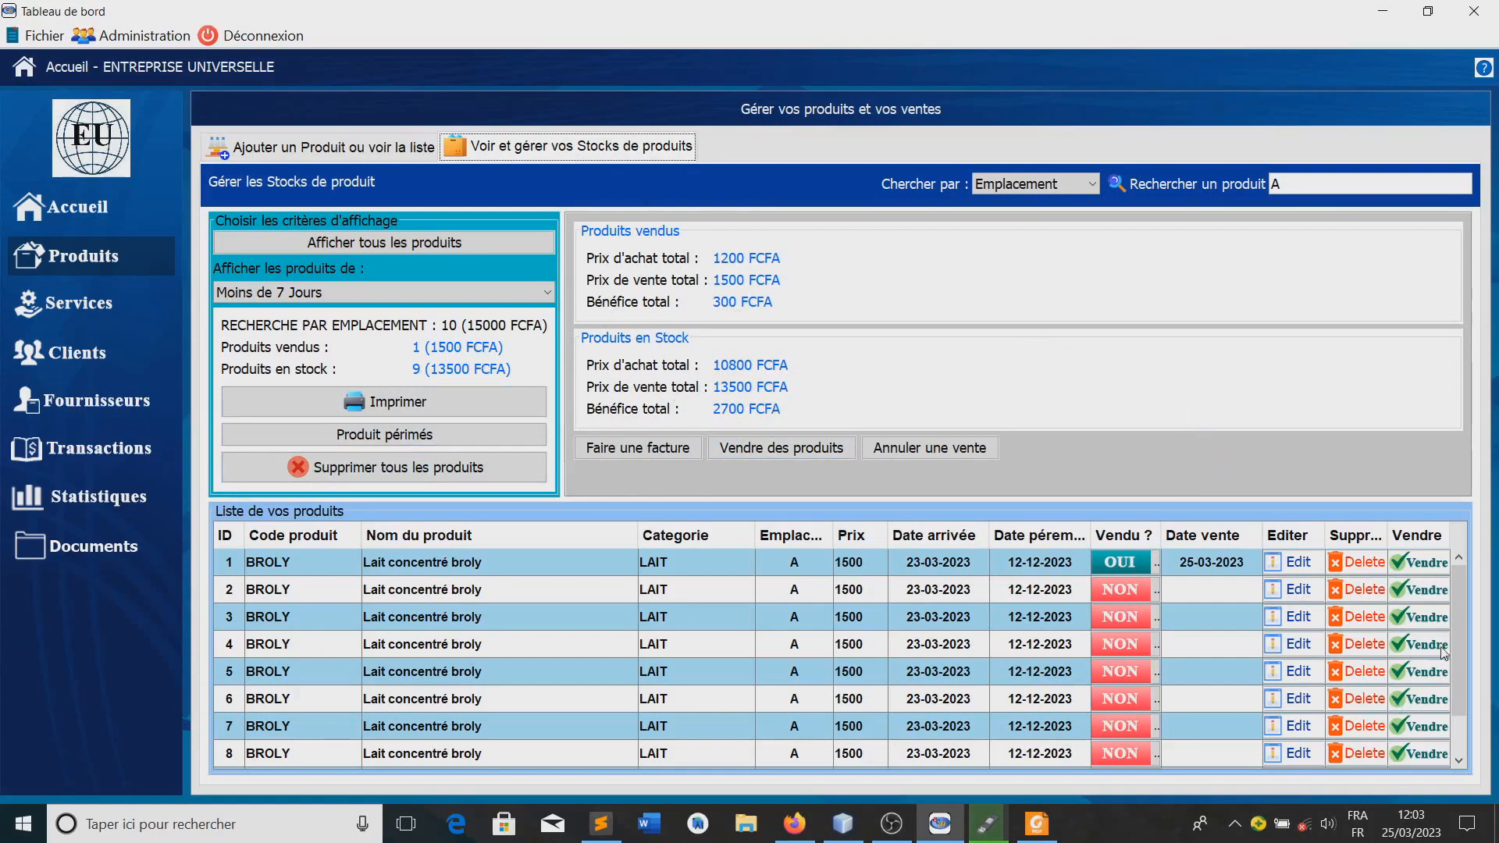
left_click(645, 452)
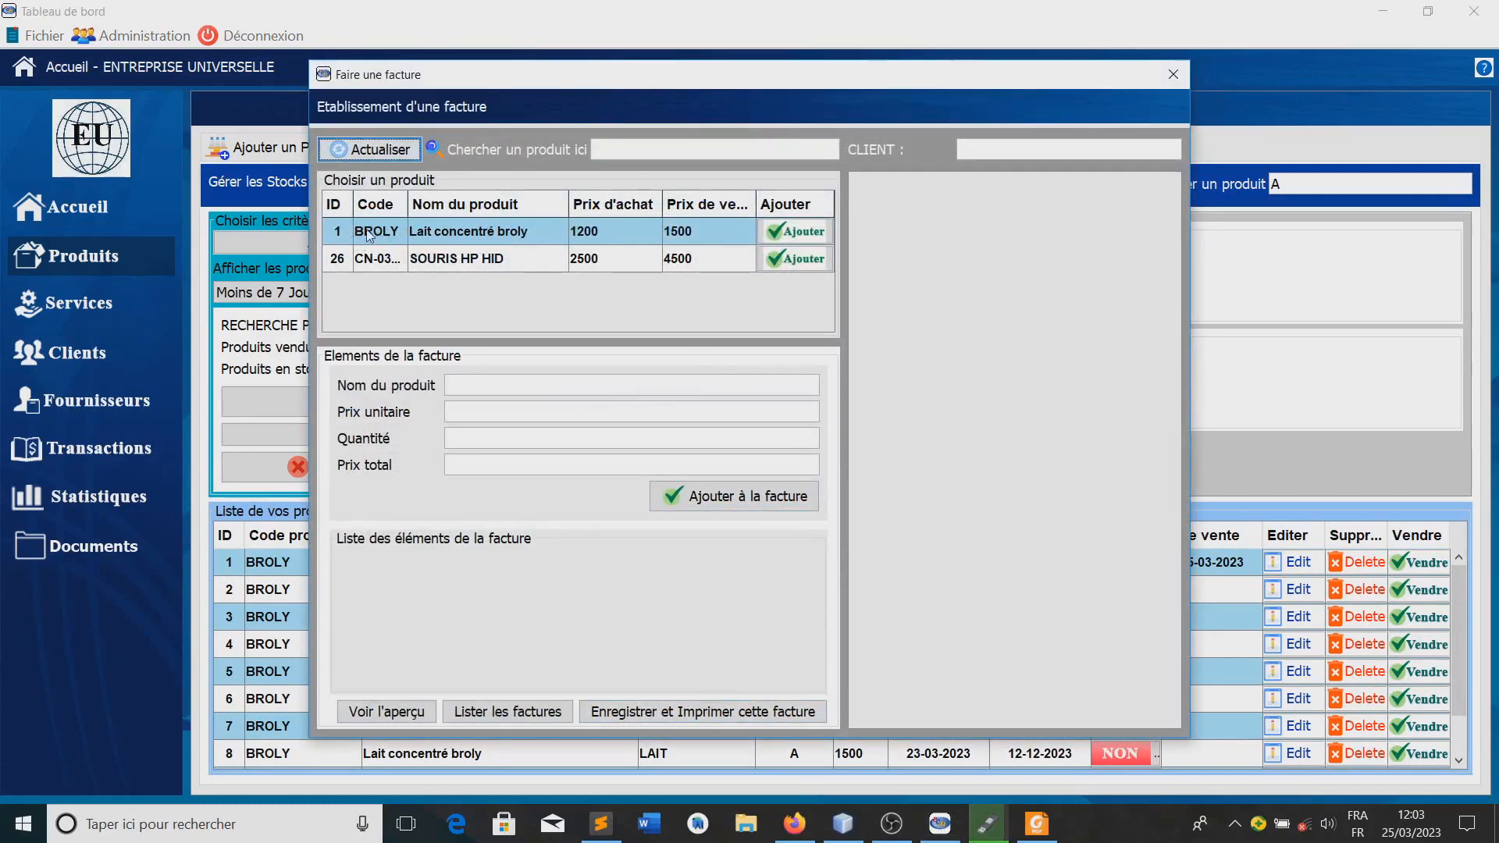
left_click(800, 235)
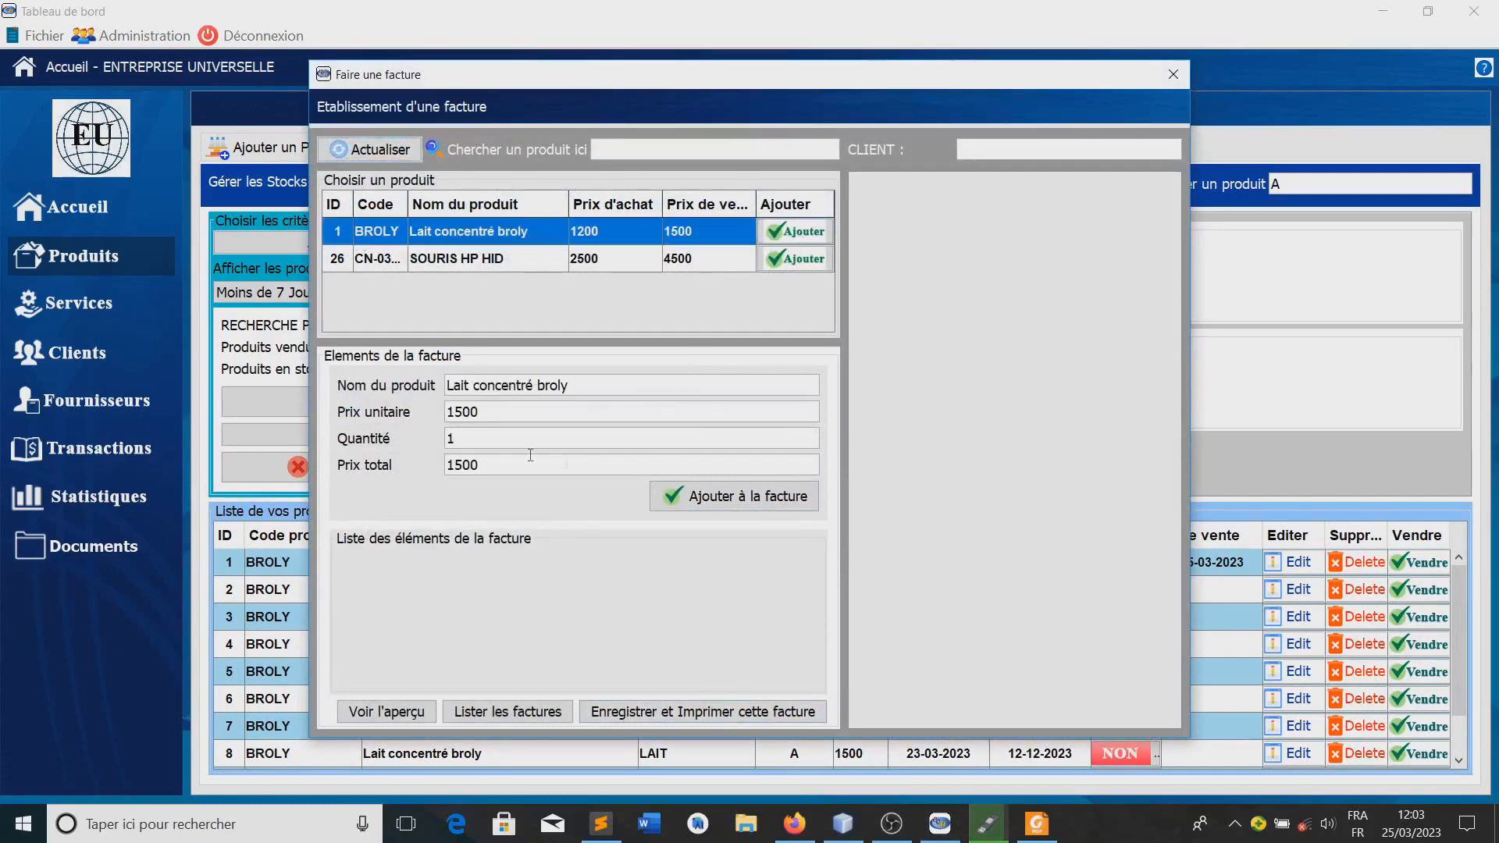
left_click(731, 492)
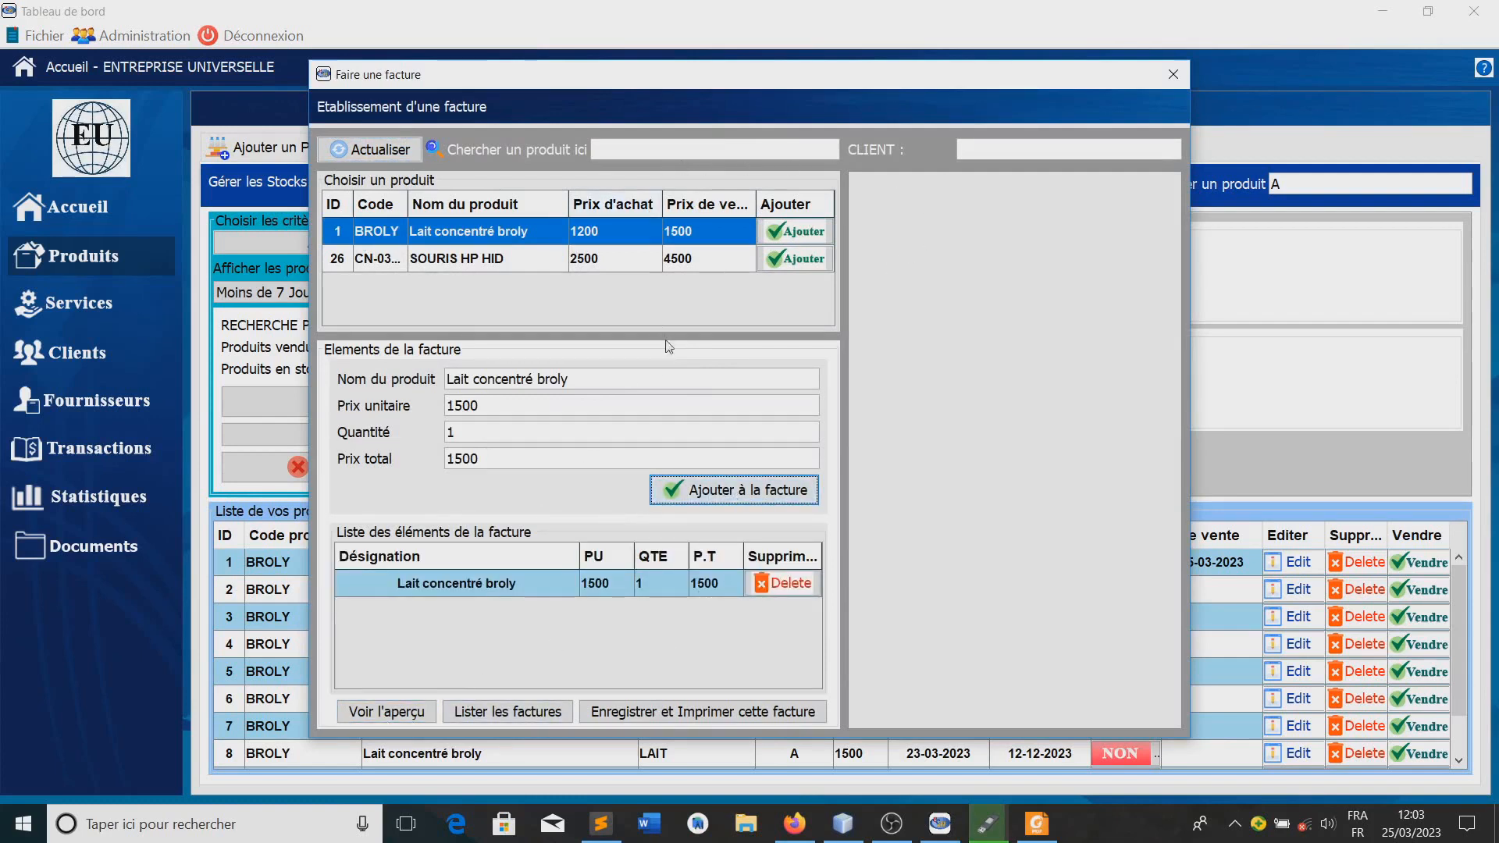
Enter the client's name, generate the invoice preview and widen the invoice window to show the whole page
left_click(959, 148)
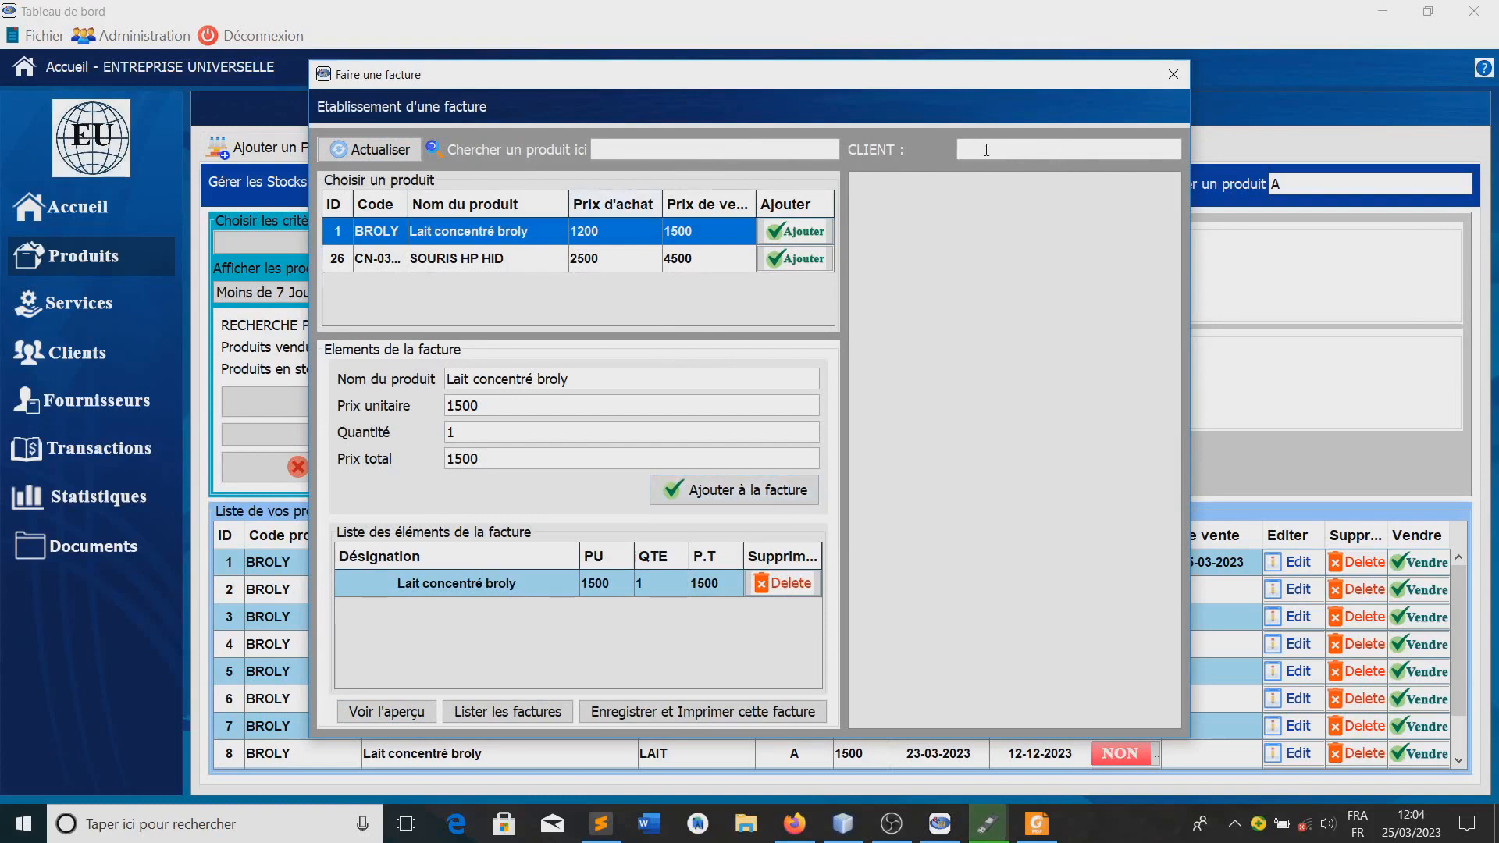
type("YANNICK")
left_click(385, 711)
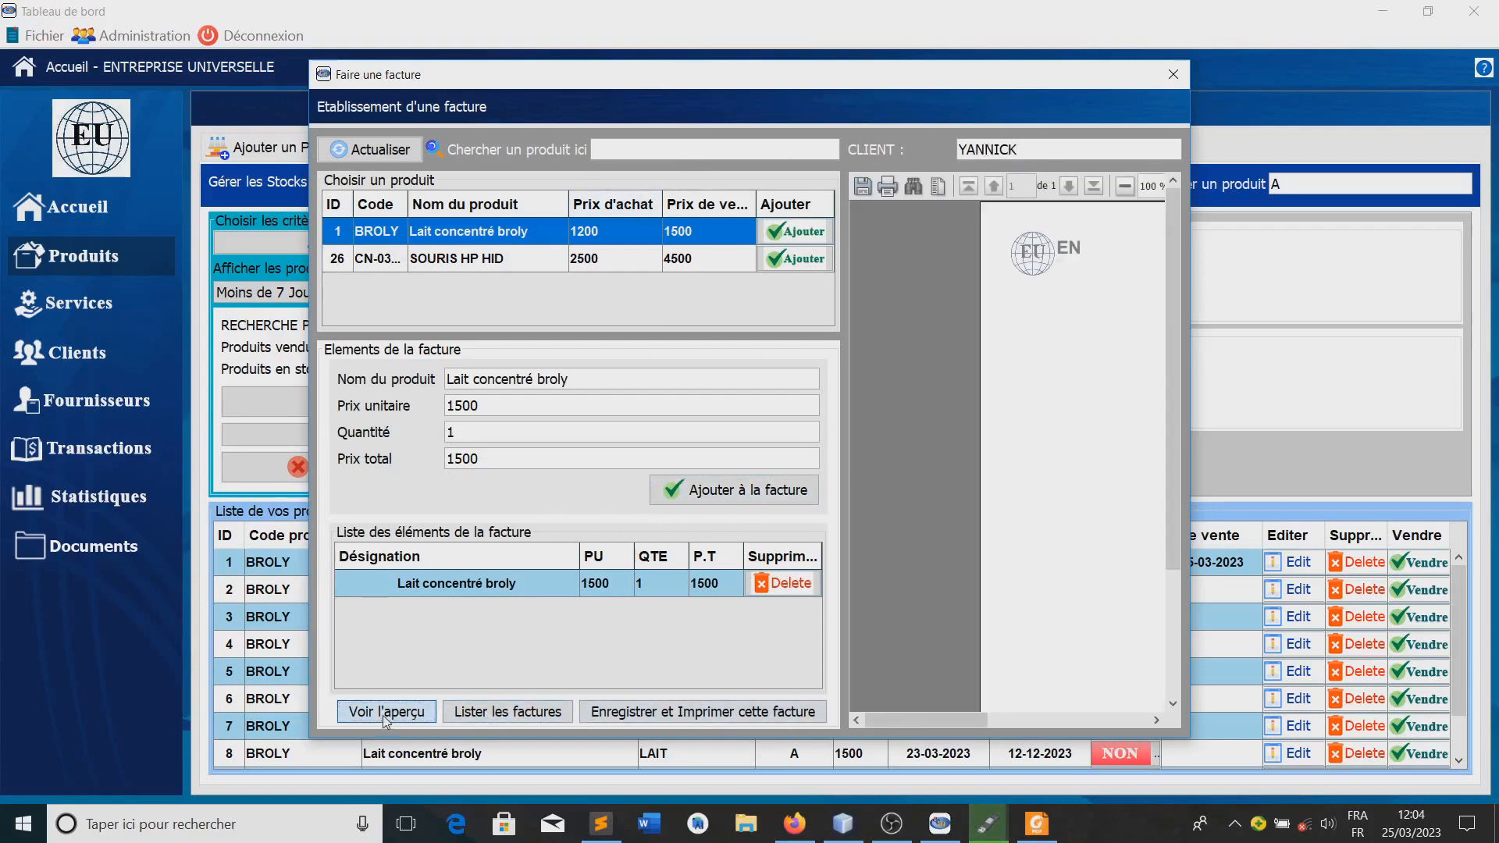
left_click_drag(938, 723, 1017, 723)
left_click_drag(1189, 248, 1493, 242)
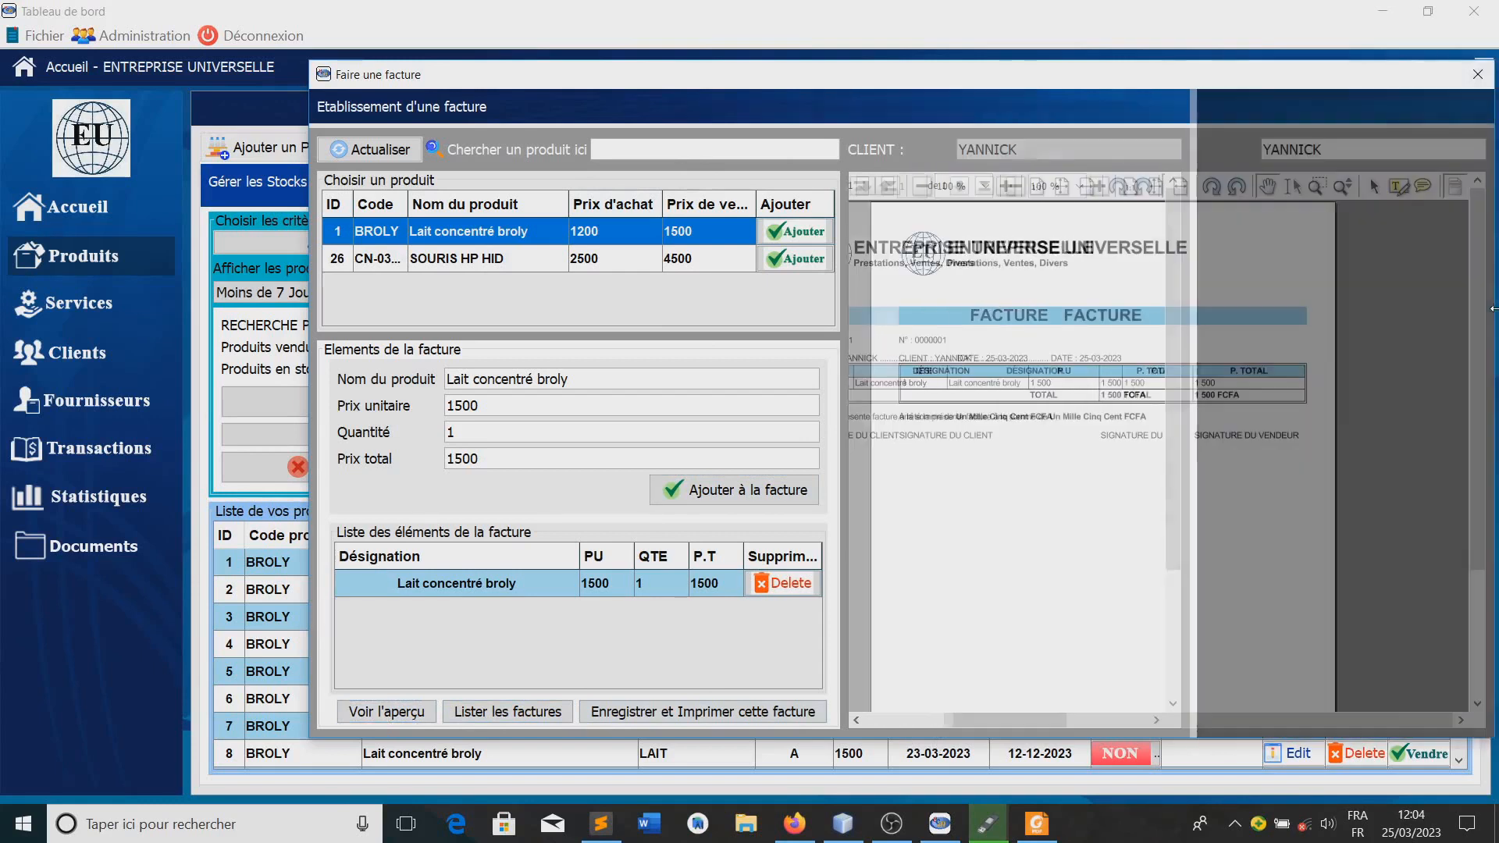
left_click_drag(1086, 72, 767, 75)
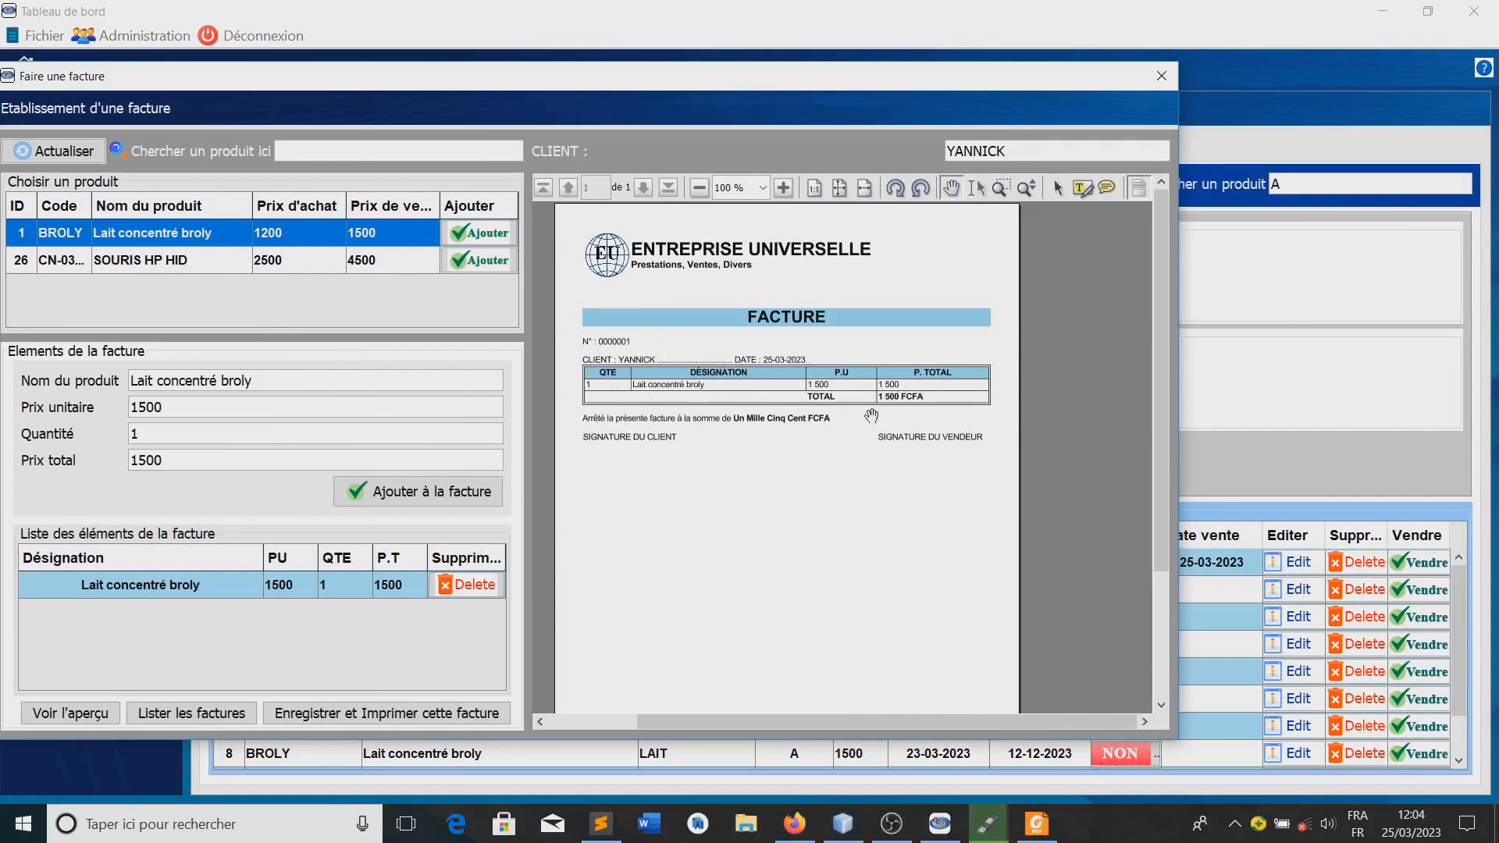
left_click_drag(818, 731, 700, 701)
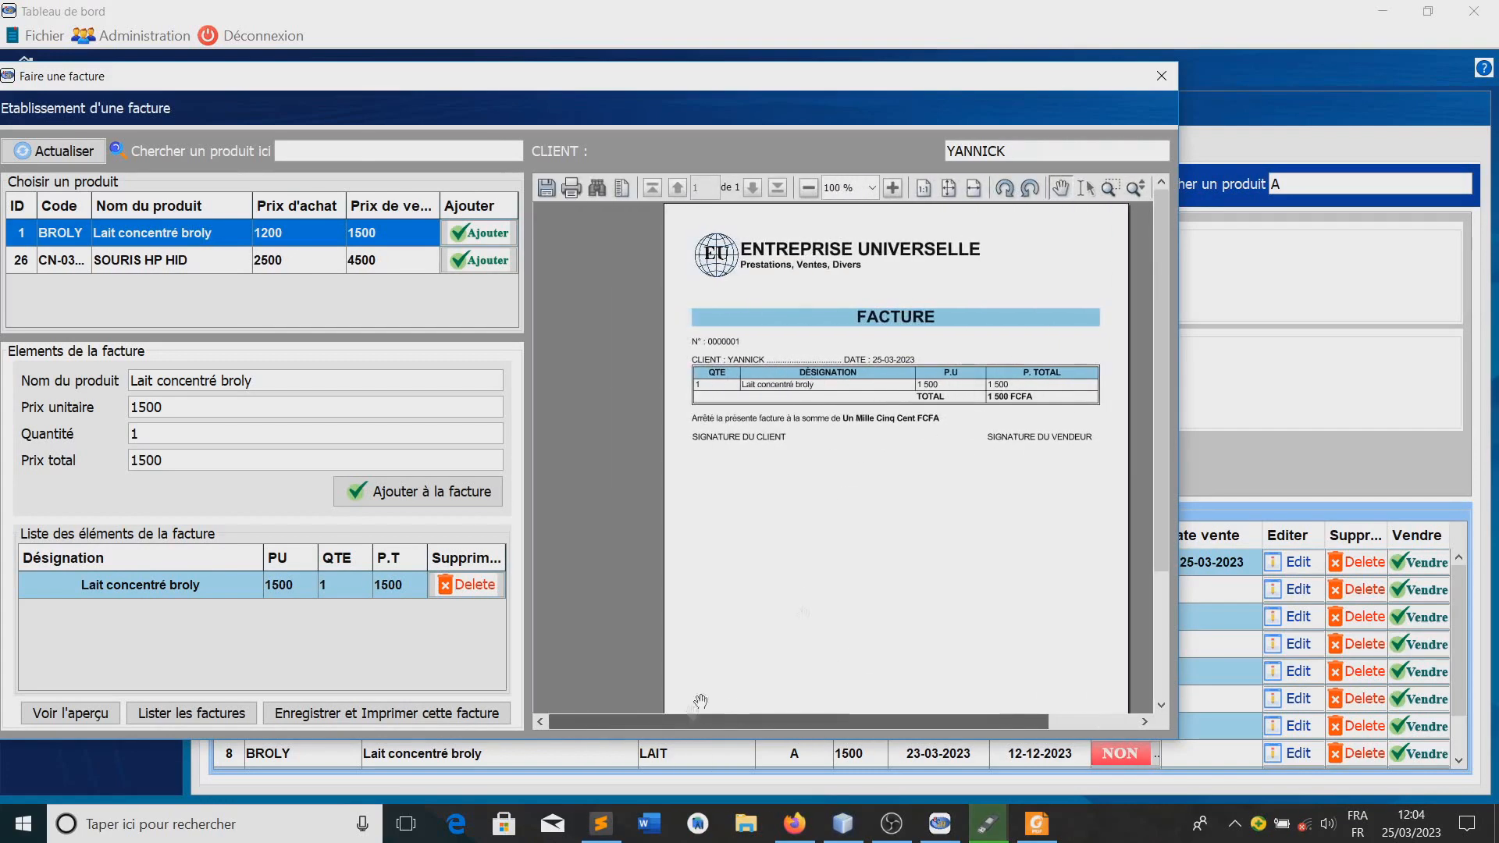
left_click_drag(478, 78, 651, 83)
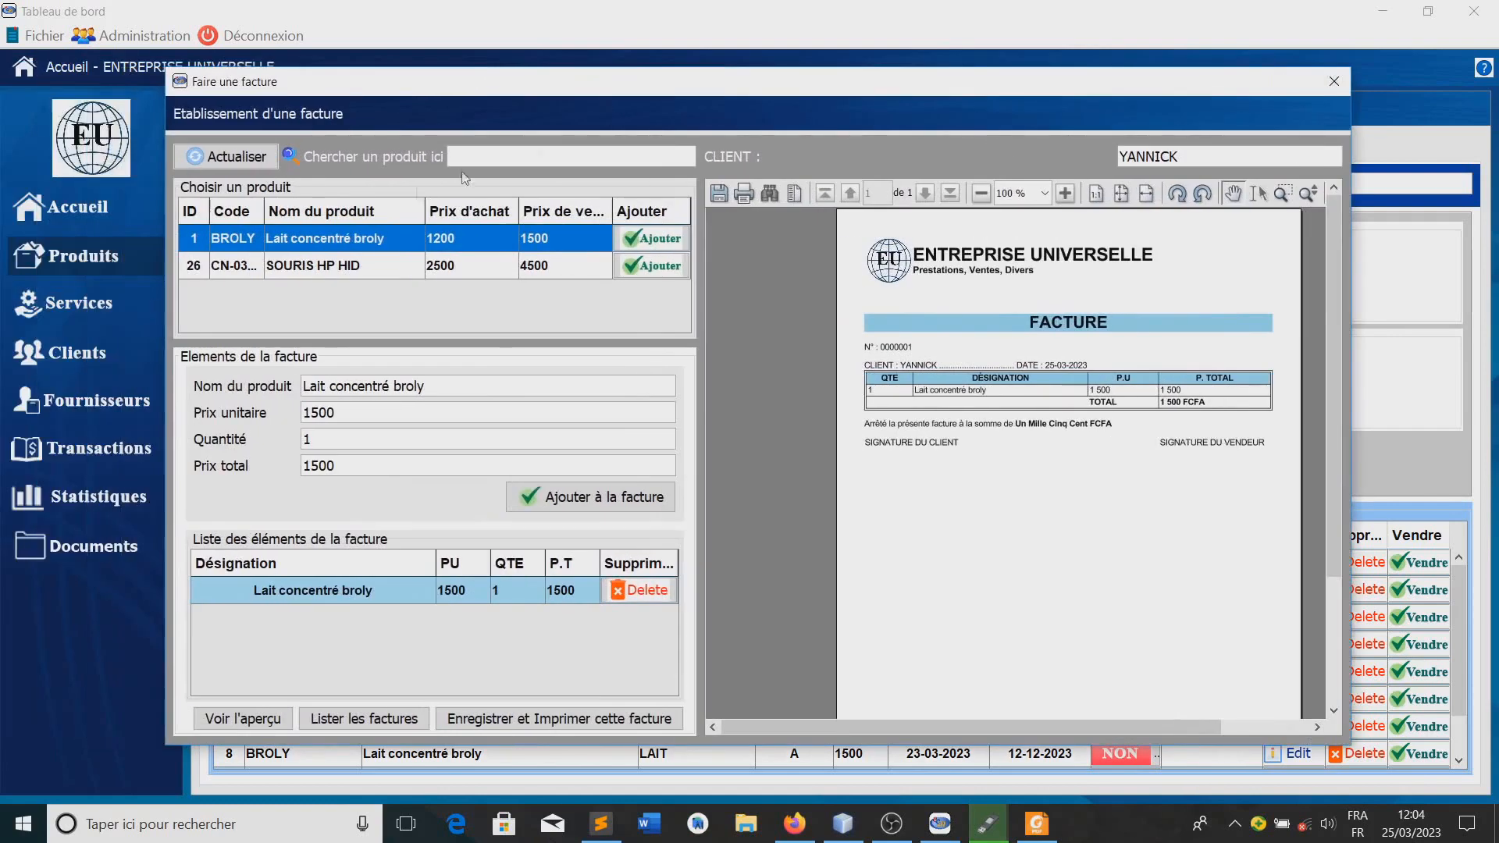
Add one SOURIS HP HID at 4500 to the invoice and refresh the preview
left_click(349, 267)
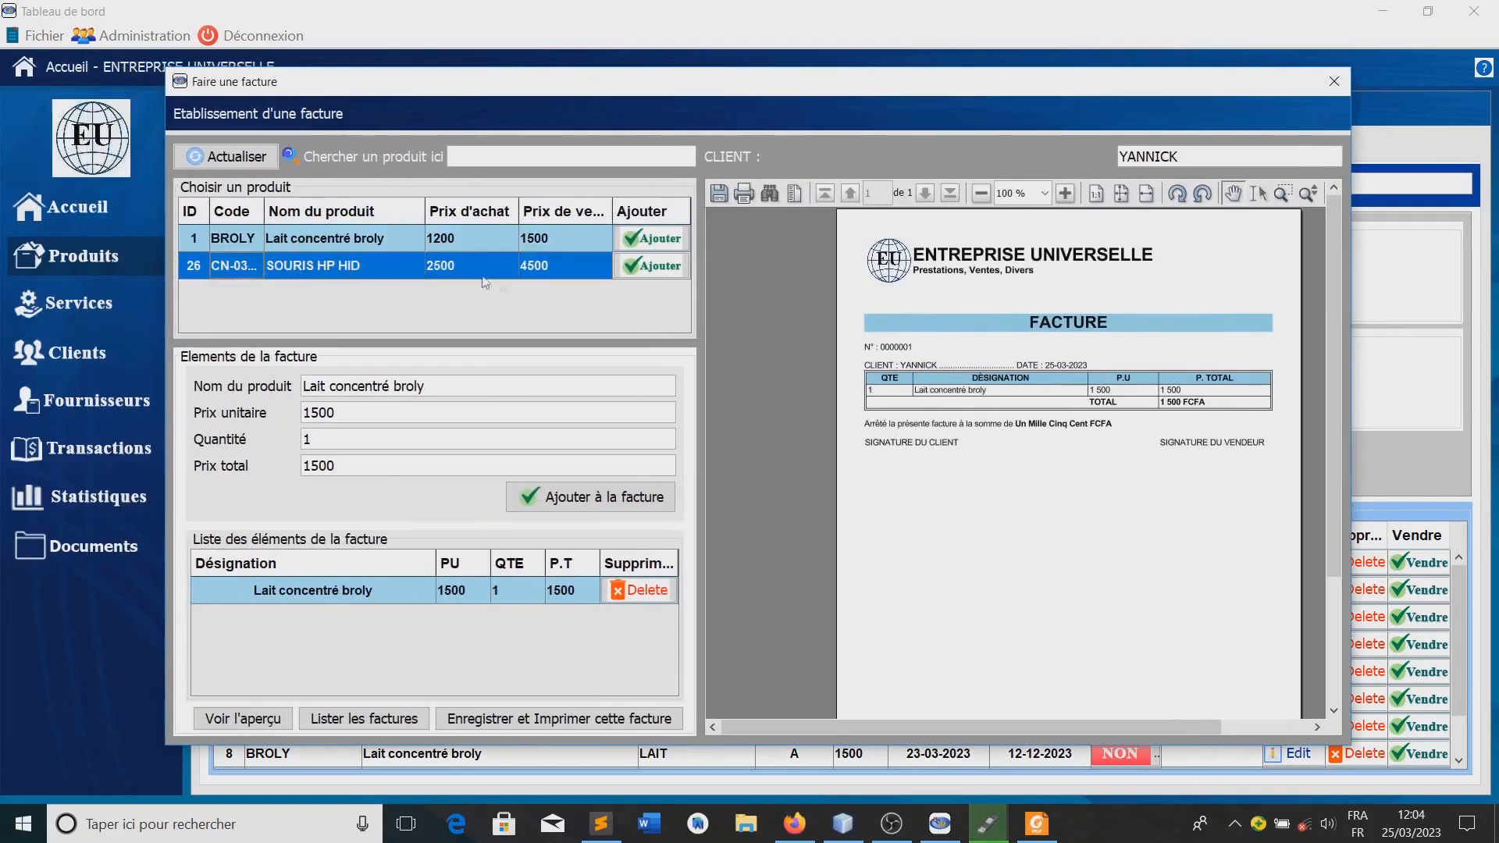
left_click(646, 267)
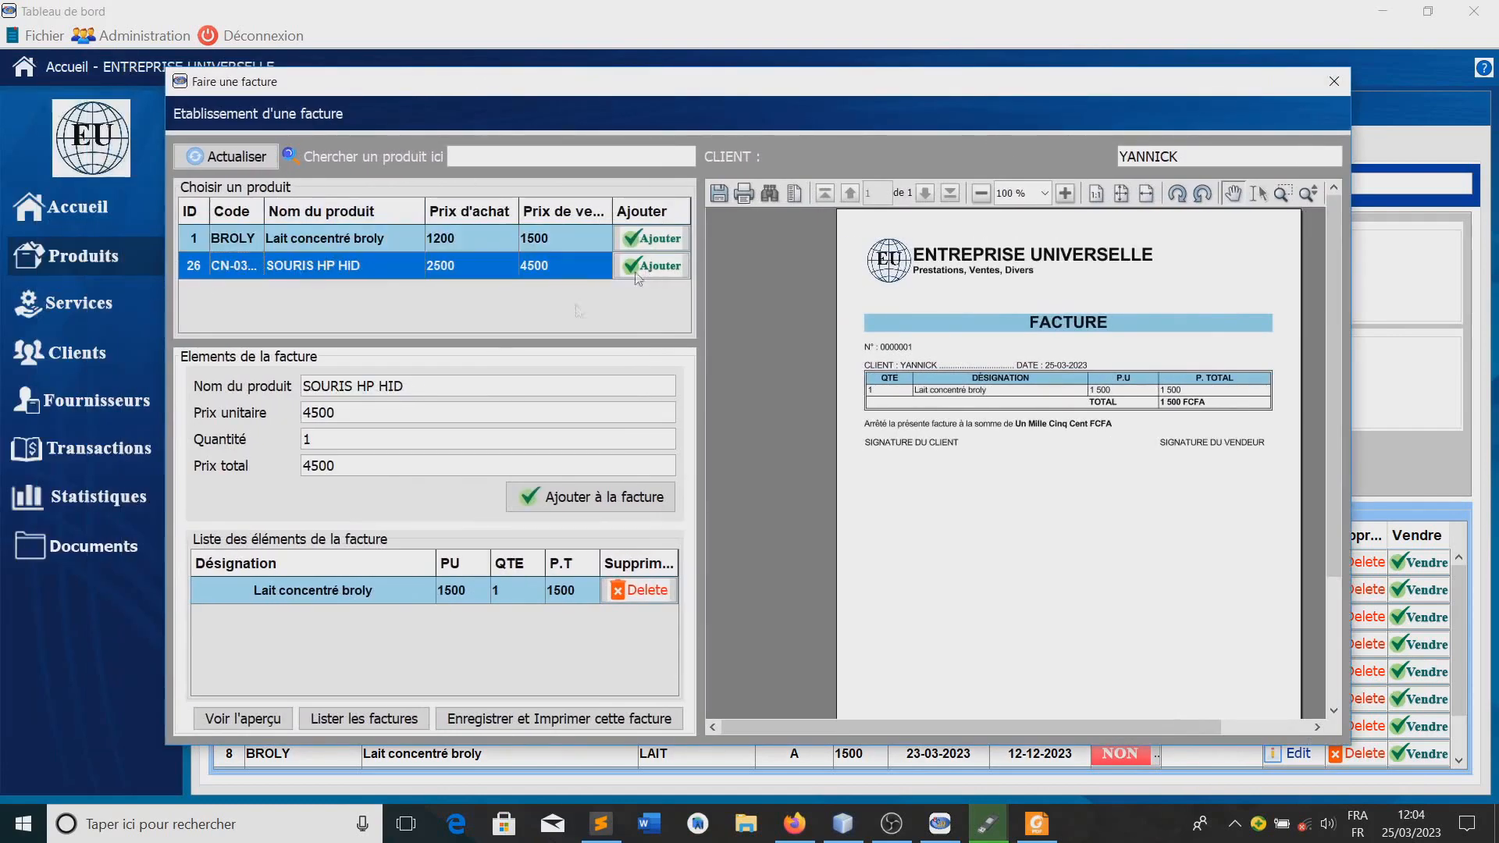
left_click(525, 494)
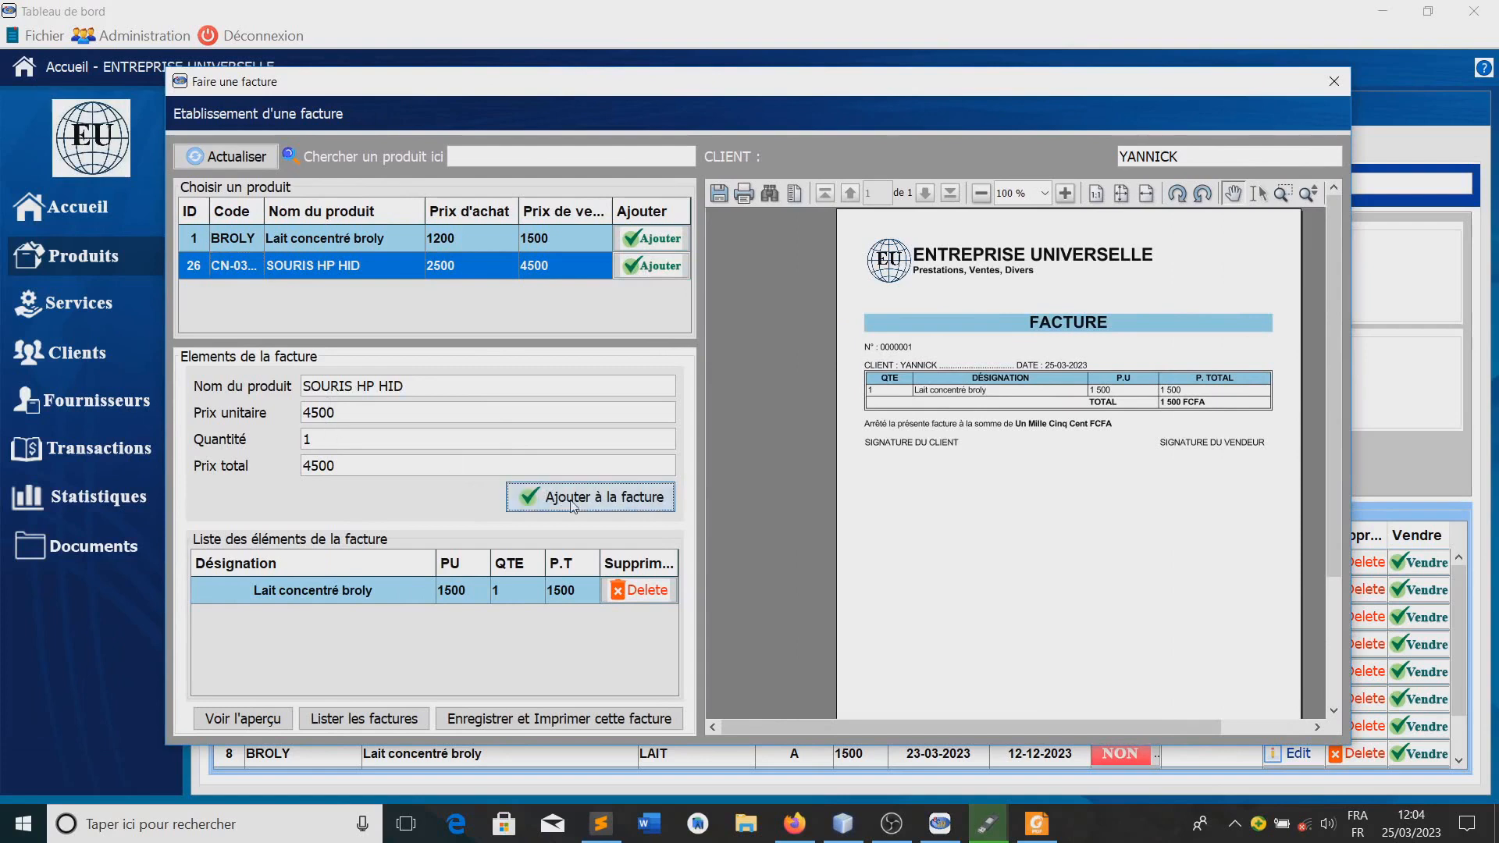
left_click(270, 720)
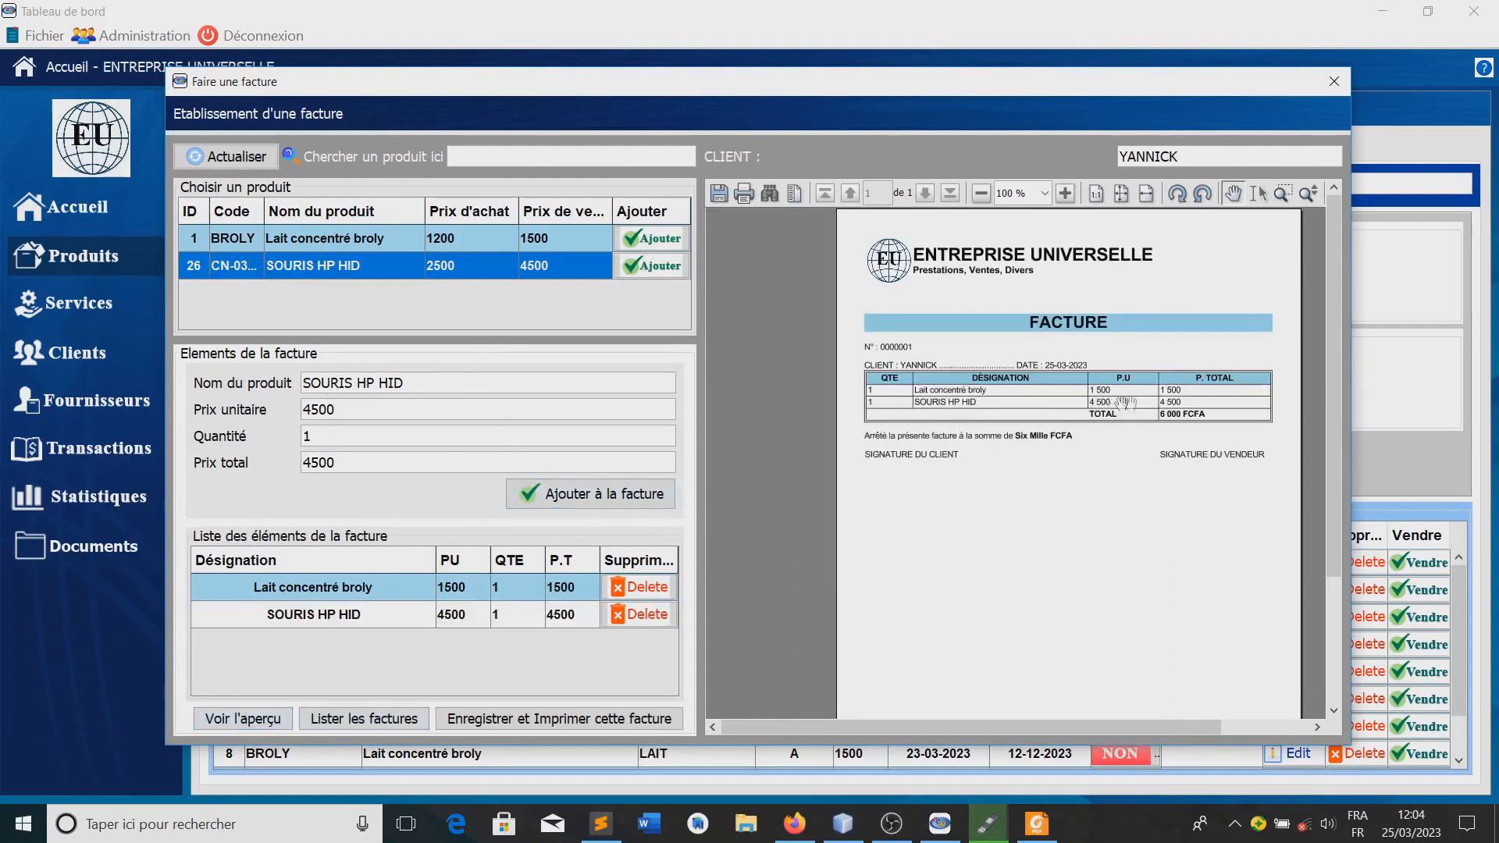
Replace the SOURIS HP HID line with a quantity of 2 and refresh the invoice preview
left_click(638, 615)
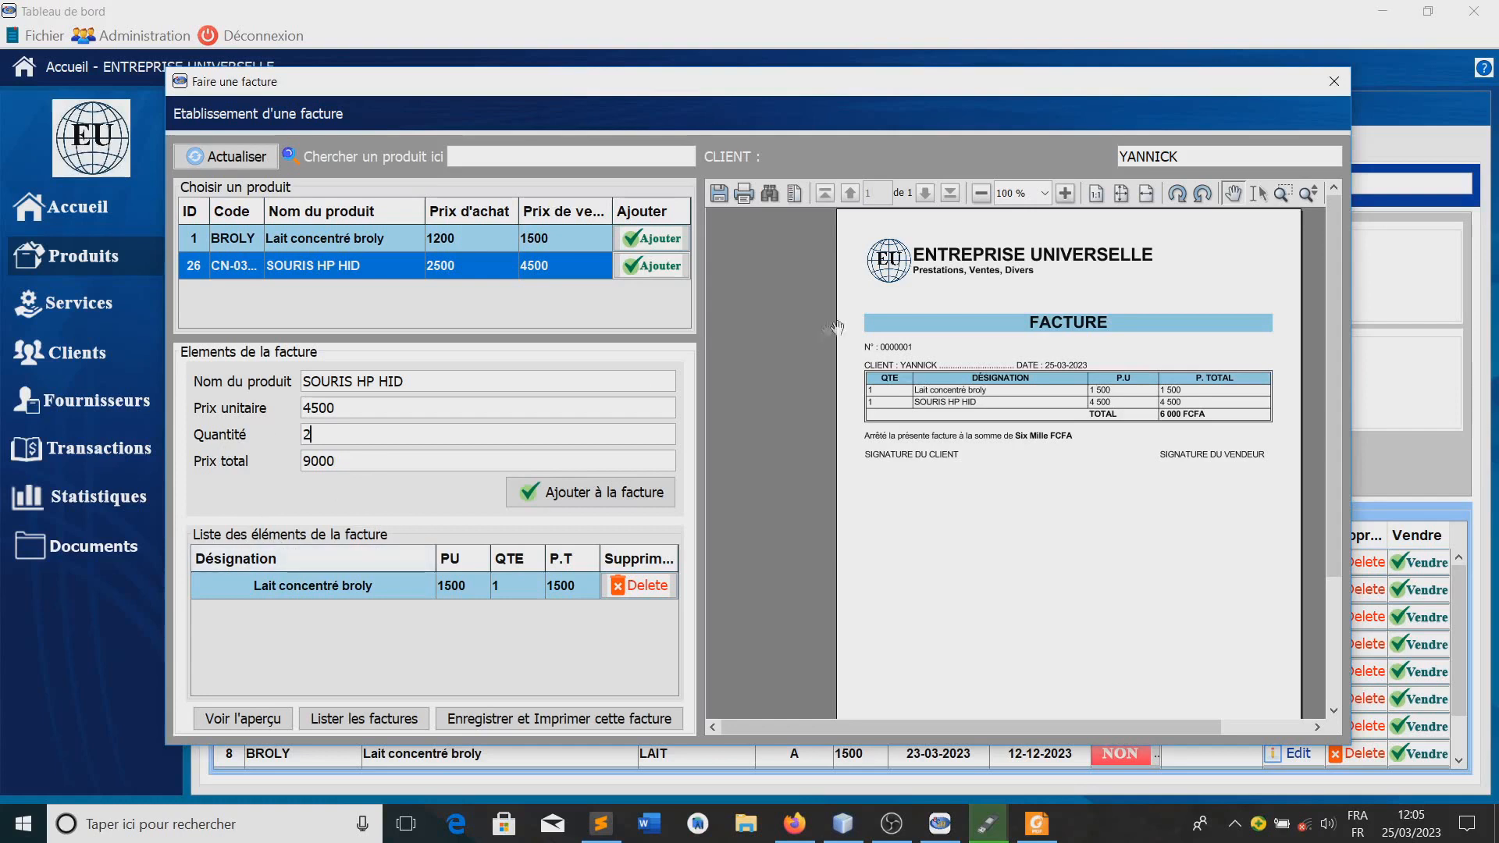
left_click(591, 492)
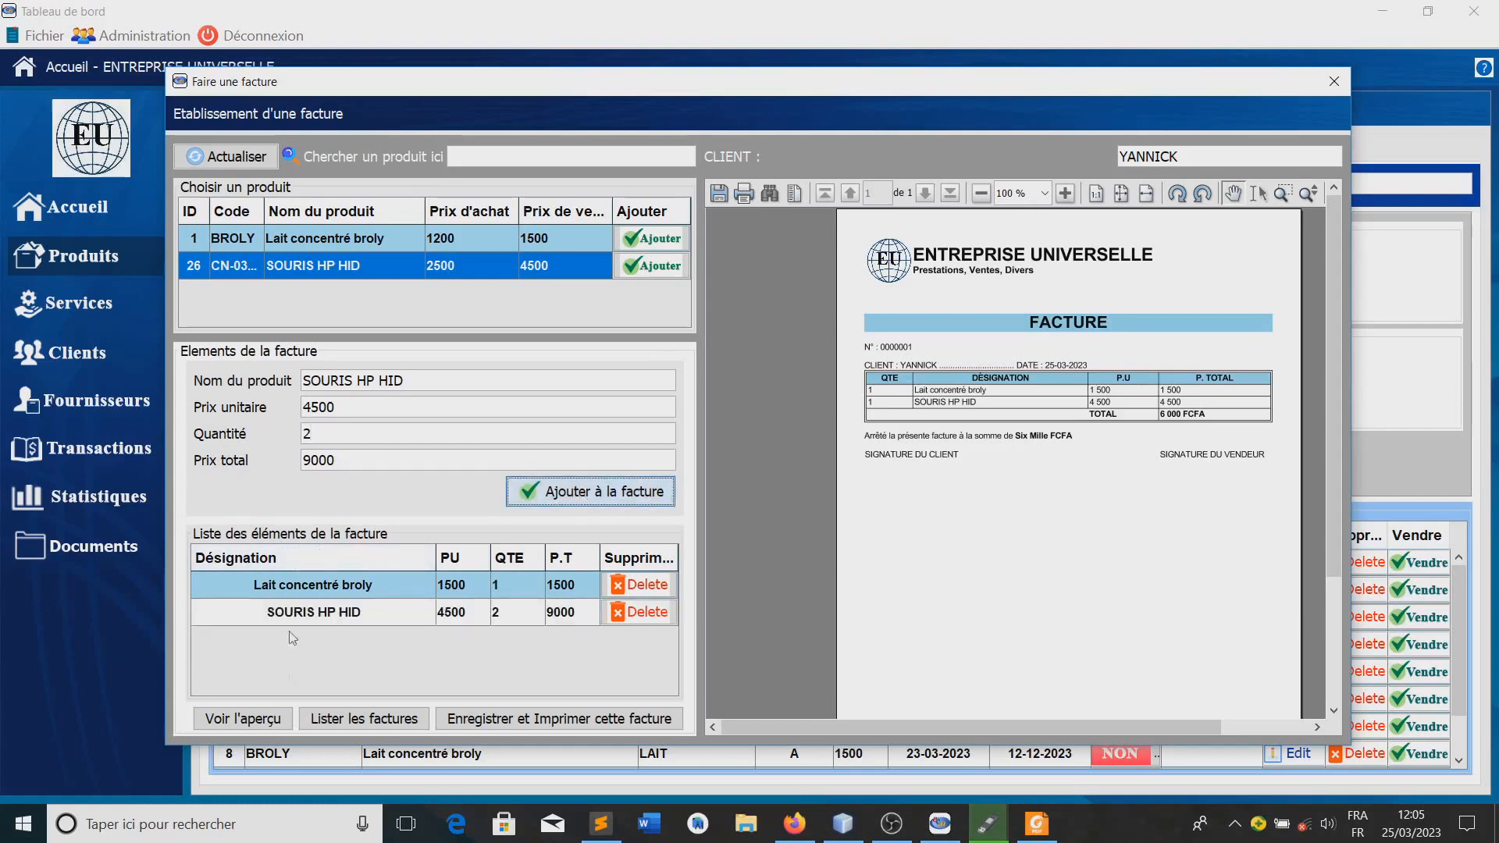
left_click(260, 725)
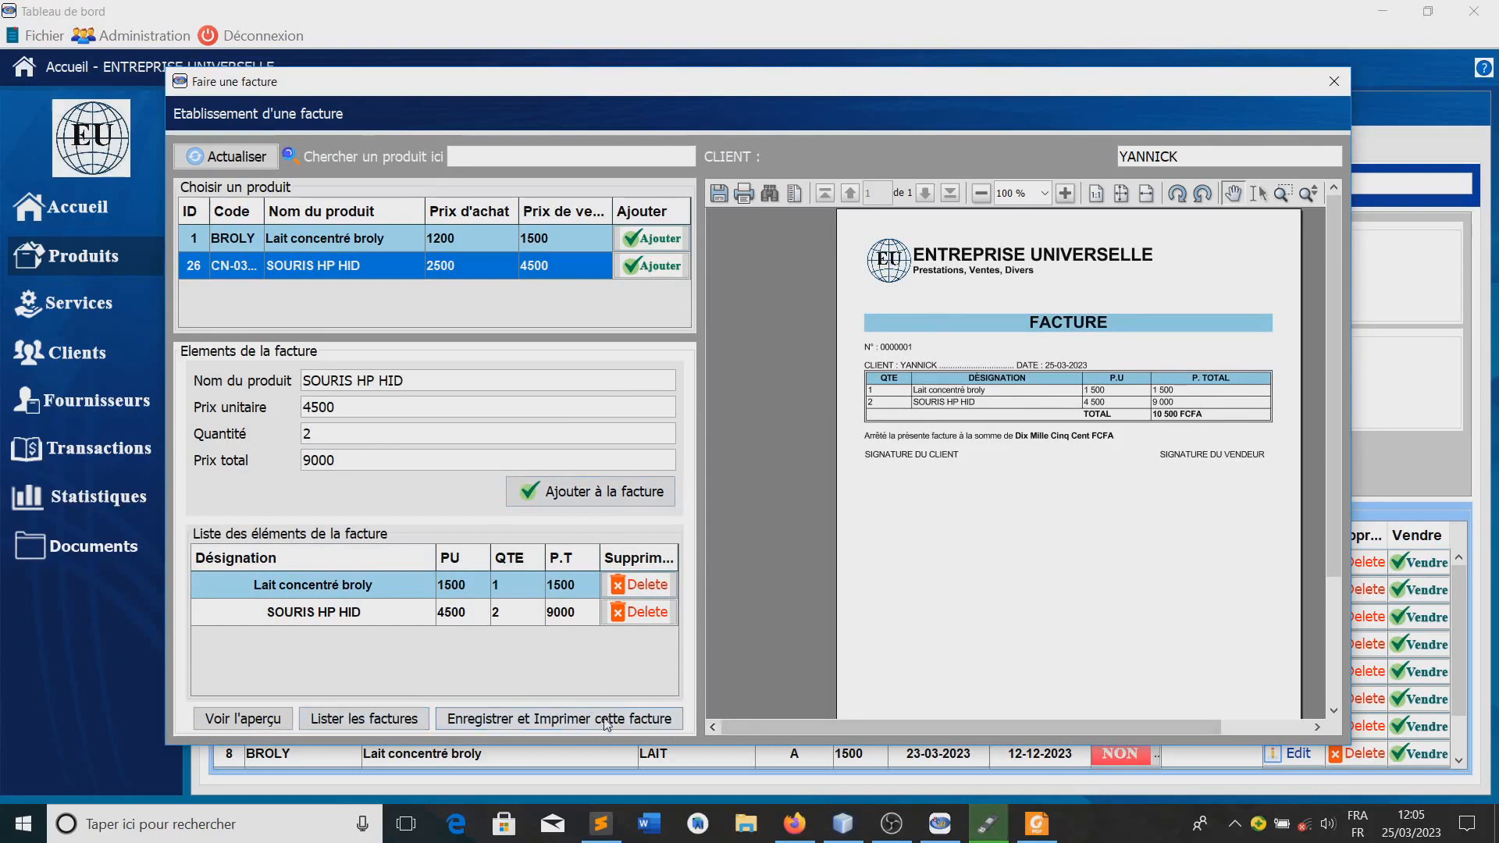
Save the invoice for printing and open the generated PDF
left_click(543, 724)
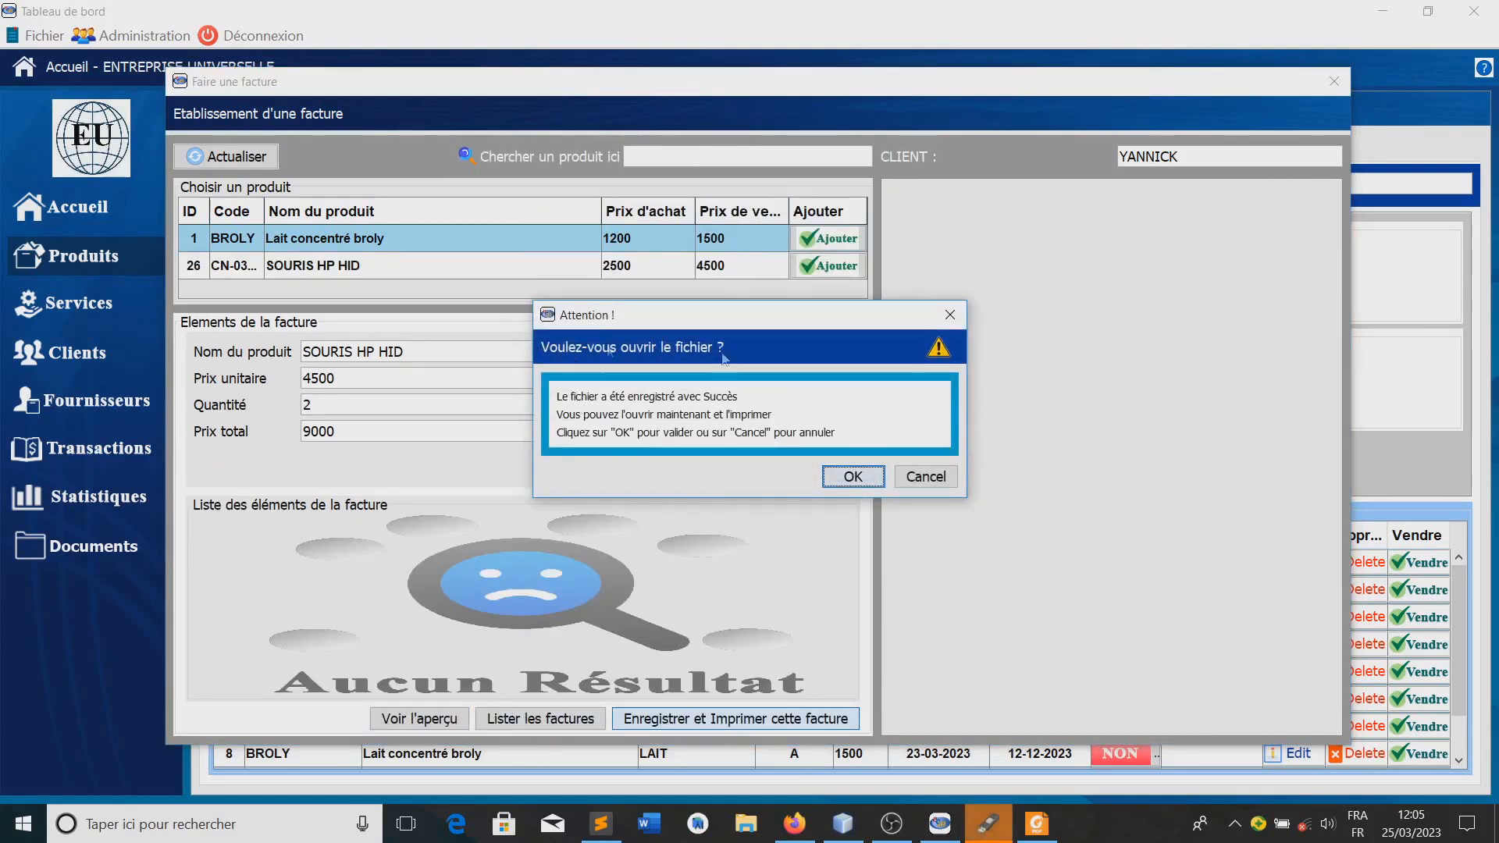
left_click(854, 476)
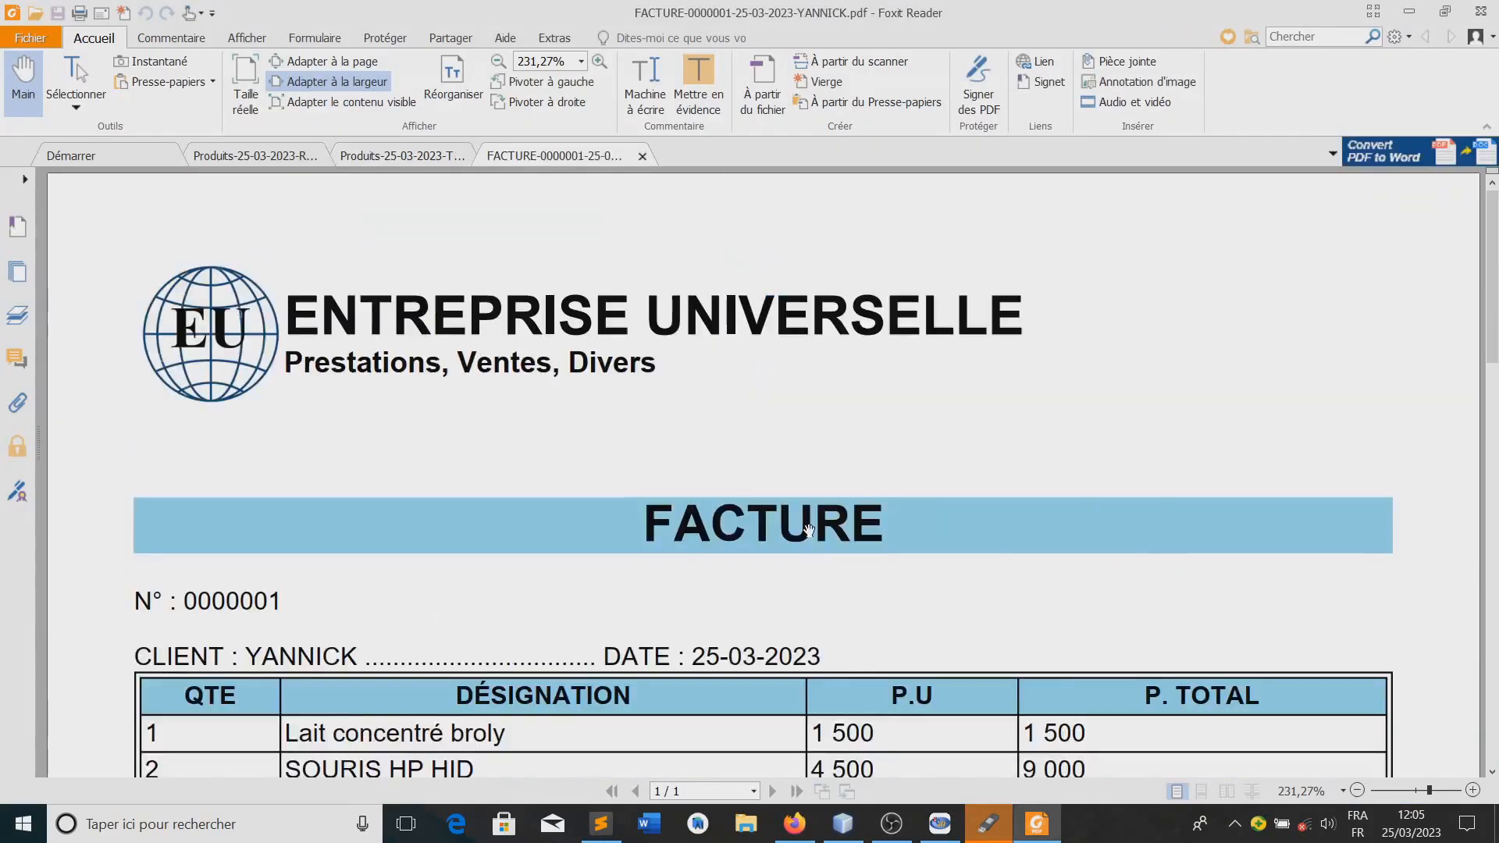
Examine the invoice PDF's header, product rows, total, amount in words and signature lines, and minimize the PDF reader
scroll(808, 530, "down", 3)
scroll(808, 531, "down", 3)
scroll(808, 530, "up", 3)
scroll(811, 530, "down", 3)
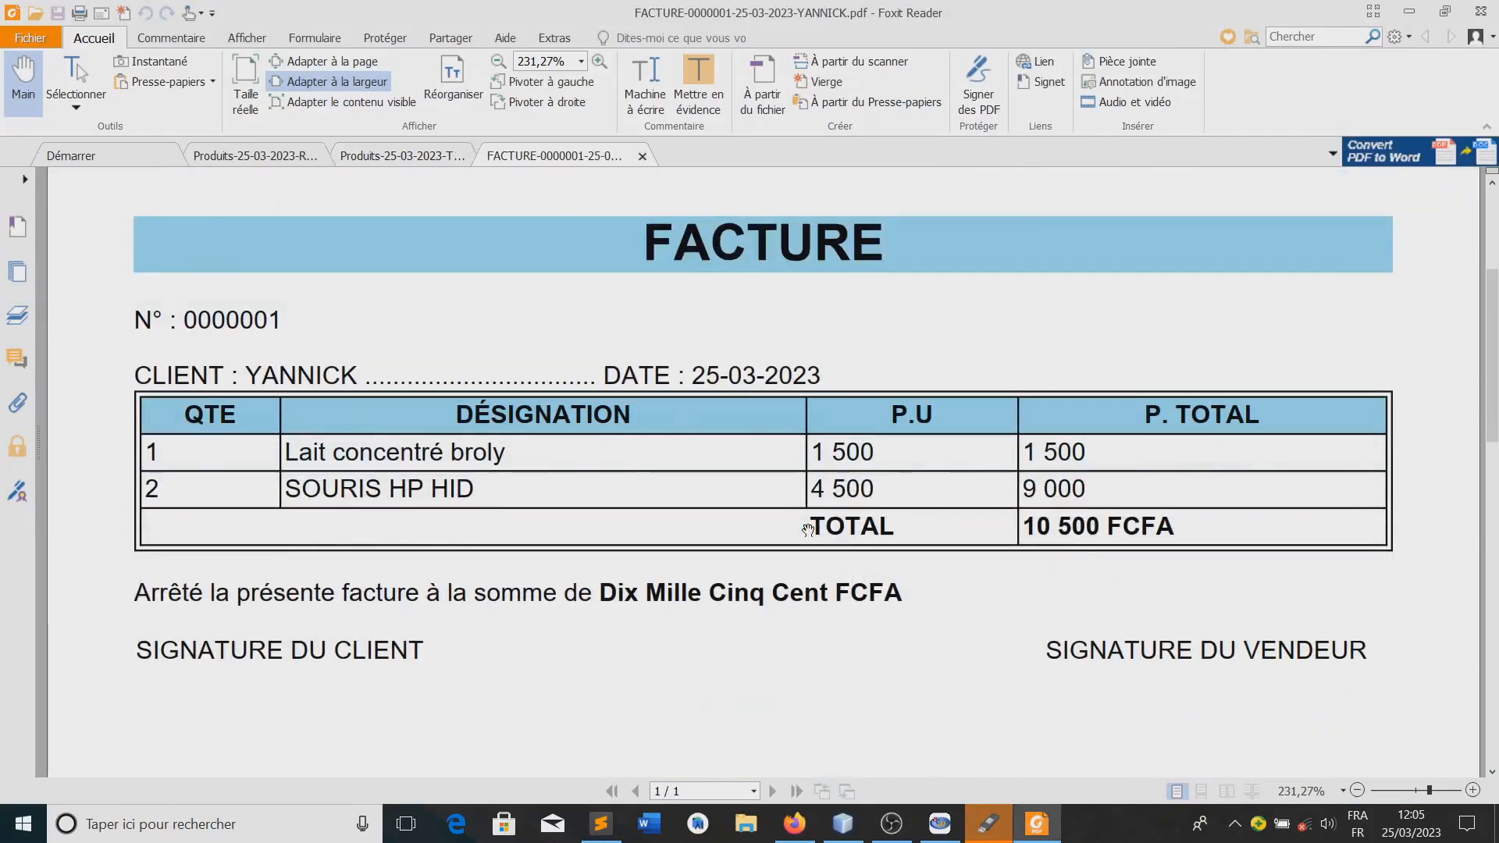
scroll(378, 596, "down", 1)
scroll(378, 596, "up", 7)
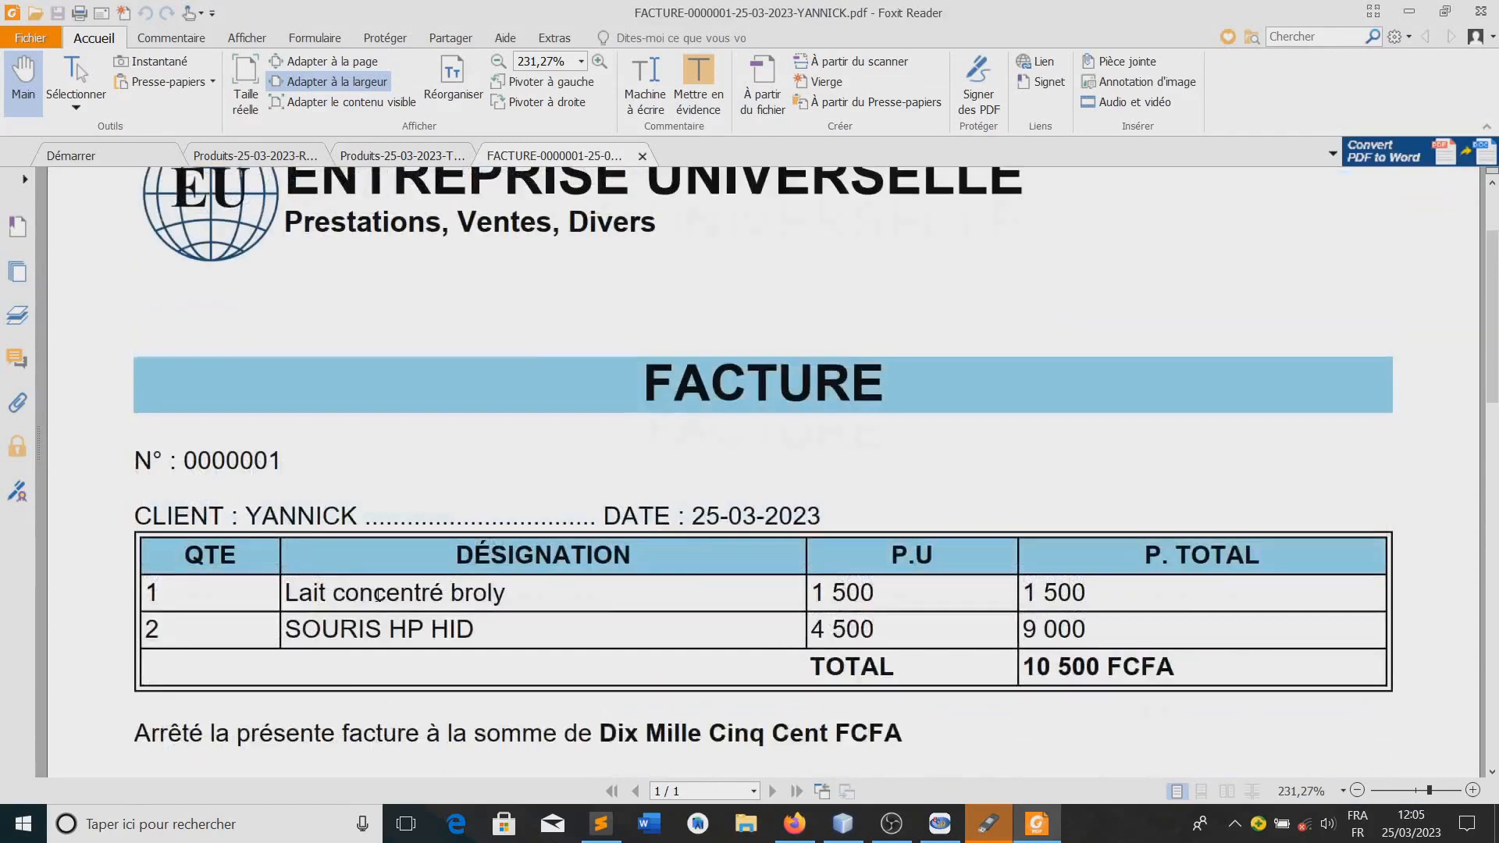
scroll(378, 596, "down", 10)
scroll(377, 596, "up", 6)
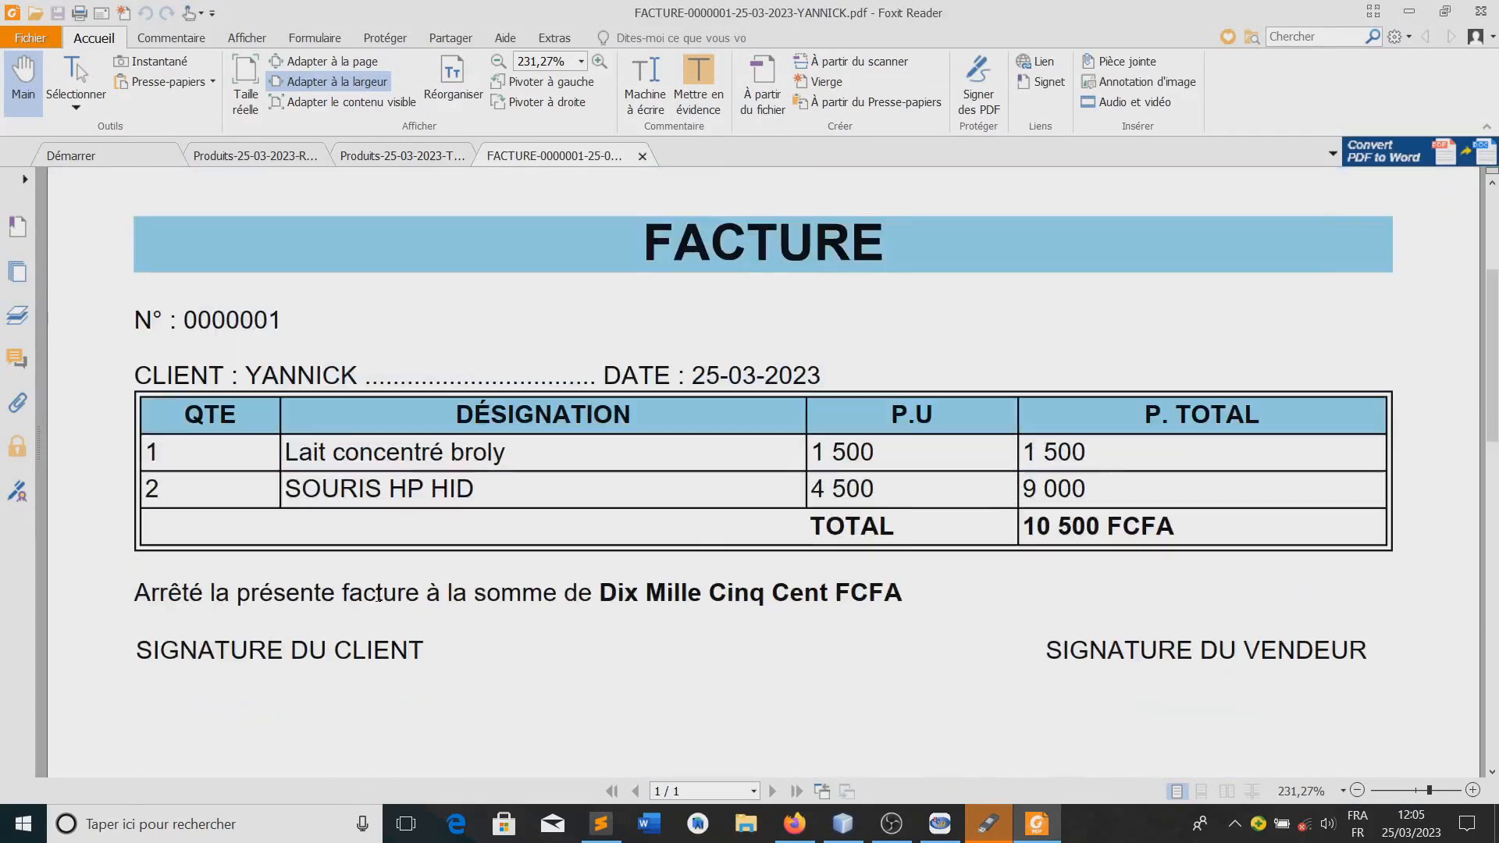
scroll(378, 596, "down", 4)
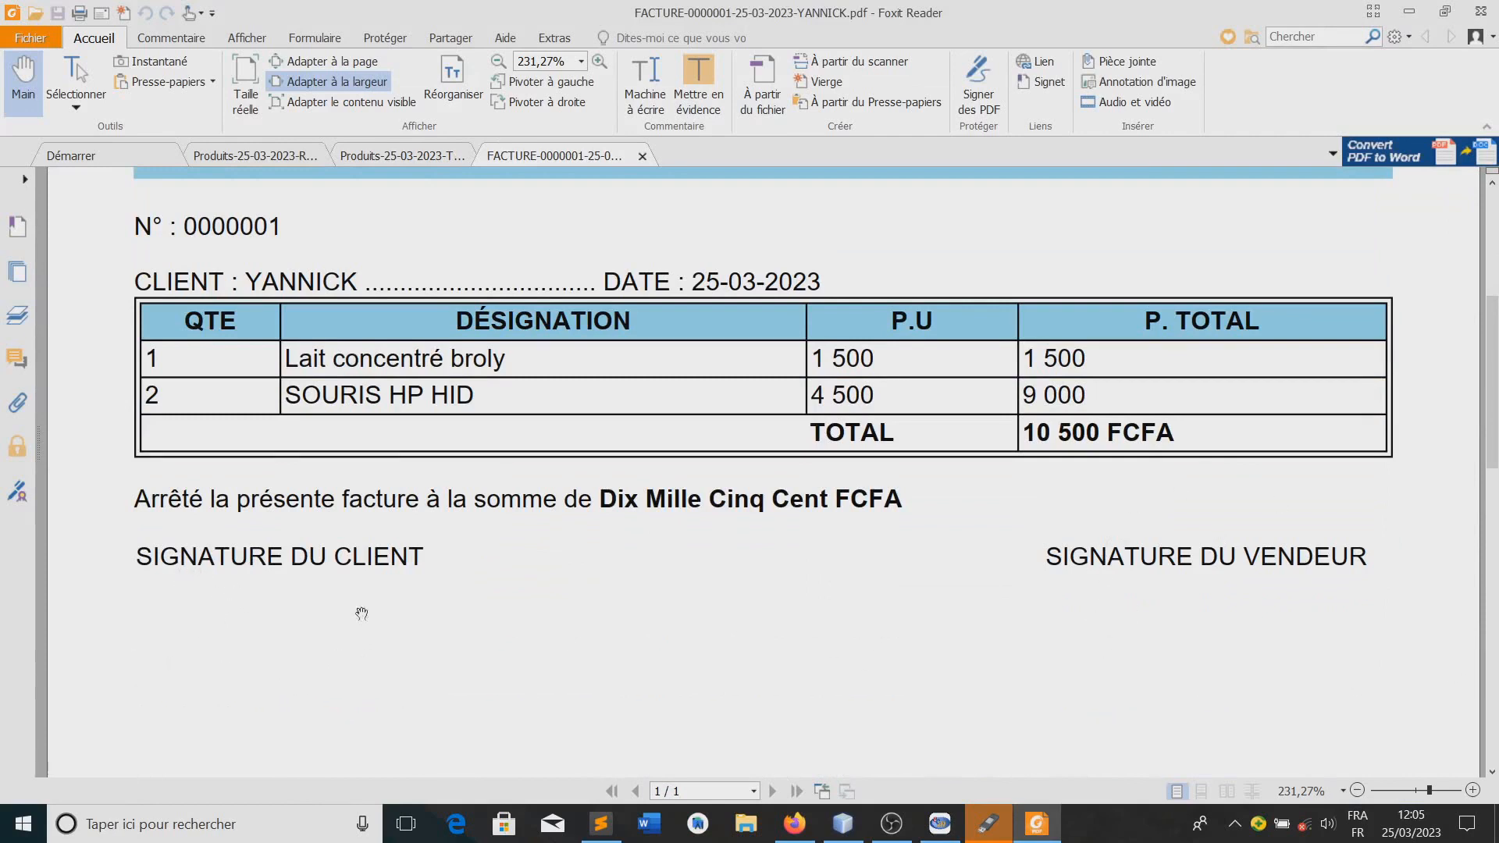
scroll(361, 619, "up", 5)
scroll(571, 593, "down", 2)
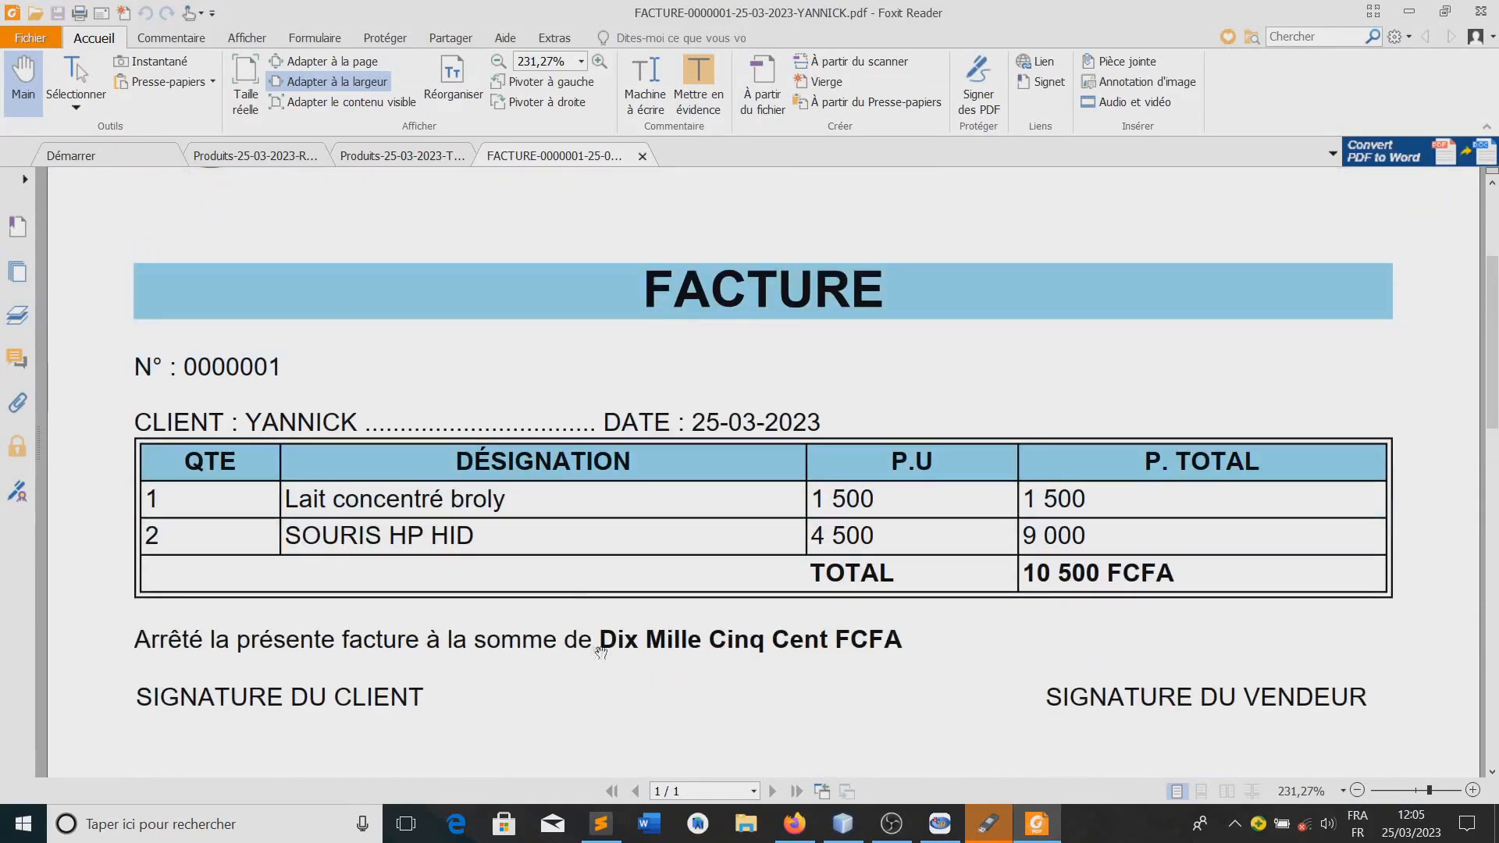
left_click_drag(601, 639, 829, 641)
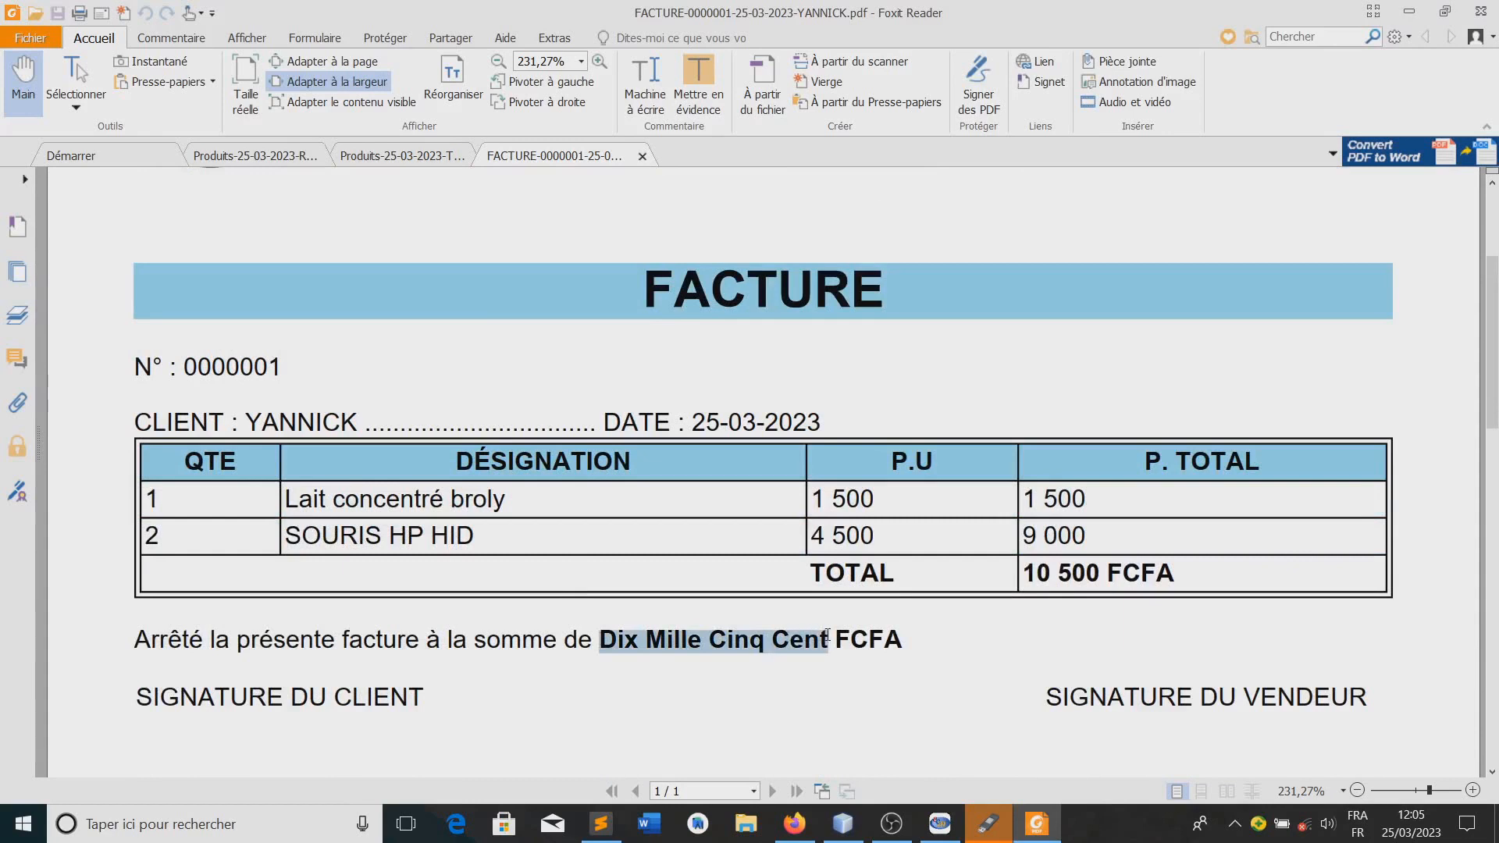
left_click(1062, 580)
scroll(1062, 580, "up", 3)
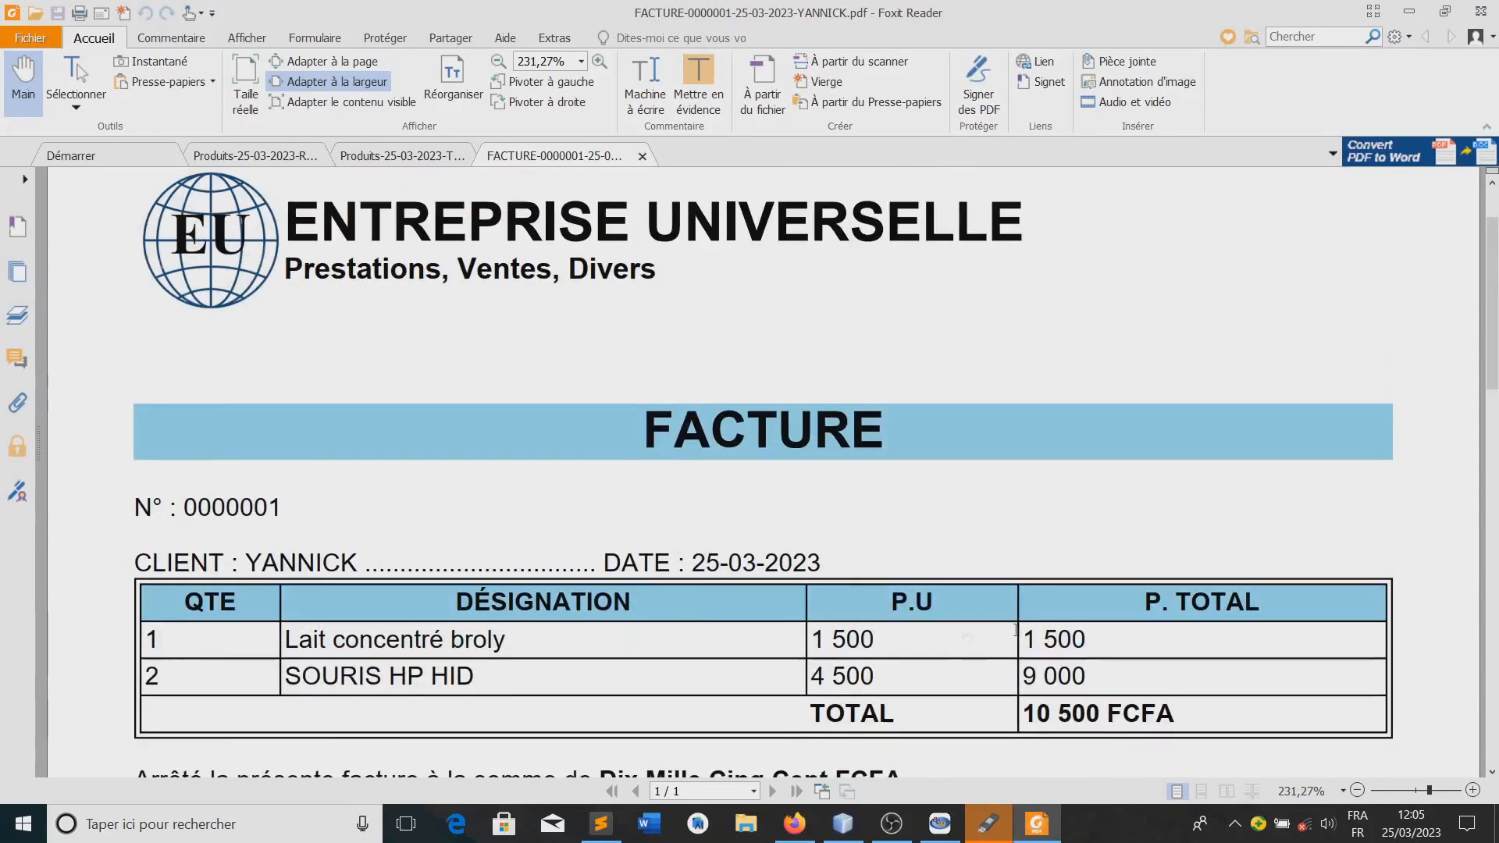
left_click(1409, 13)
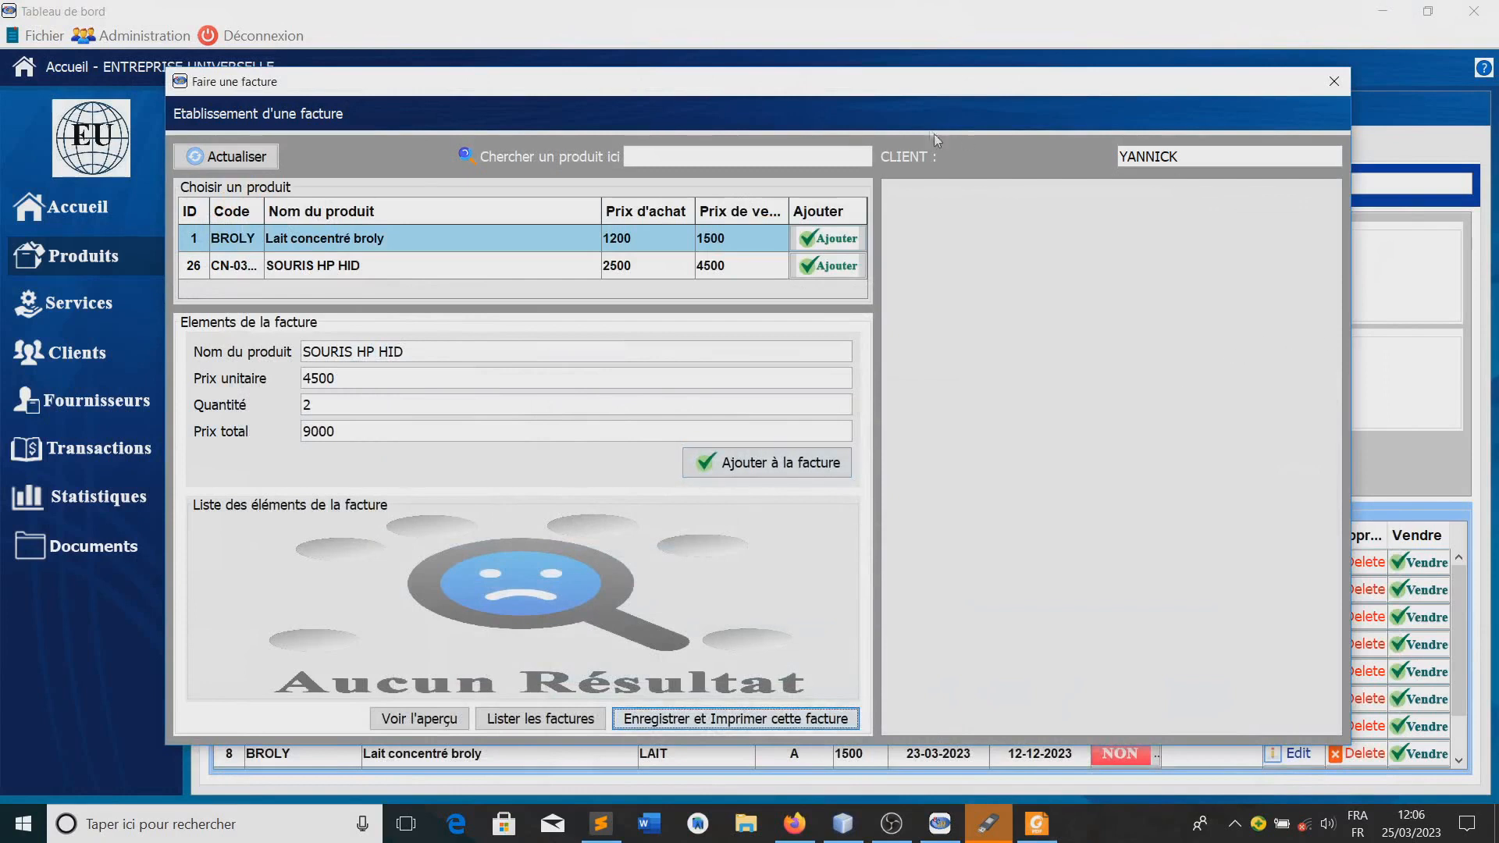
List the saved invoices, delete all of them with confirmation, and close the invoice list and invoice windows
left_click_drag(859, 82, 926, 79)
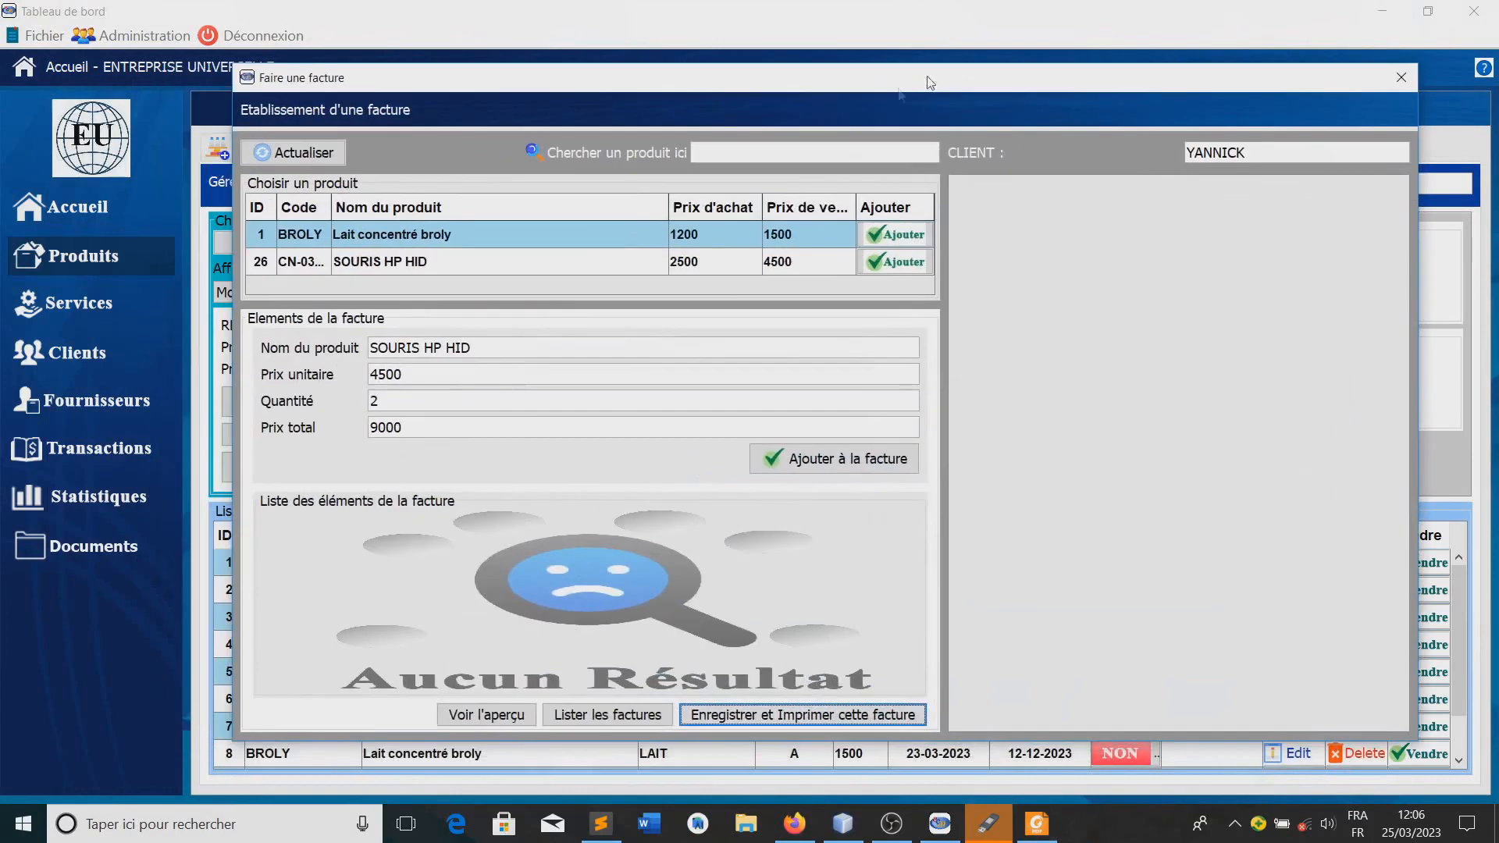
left_click(588, 713)
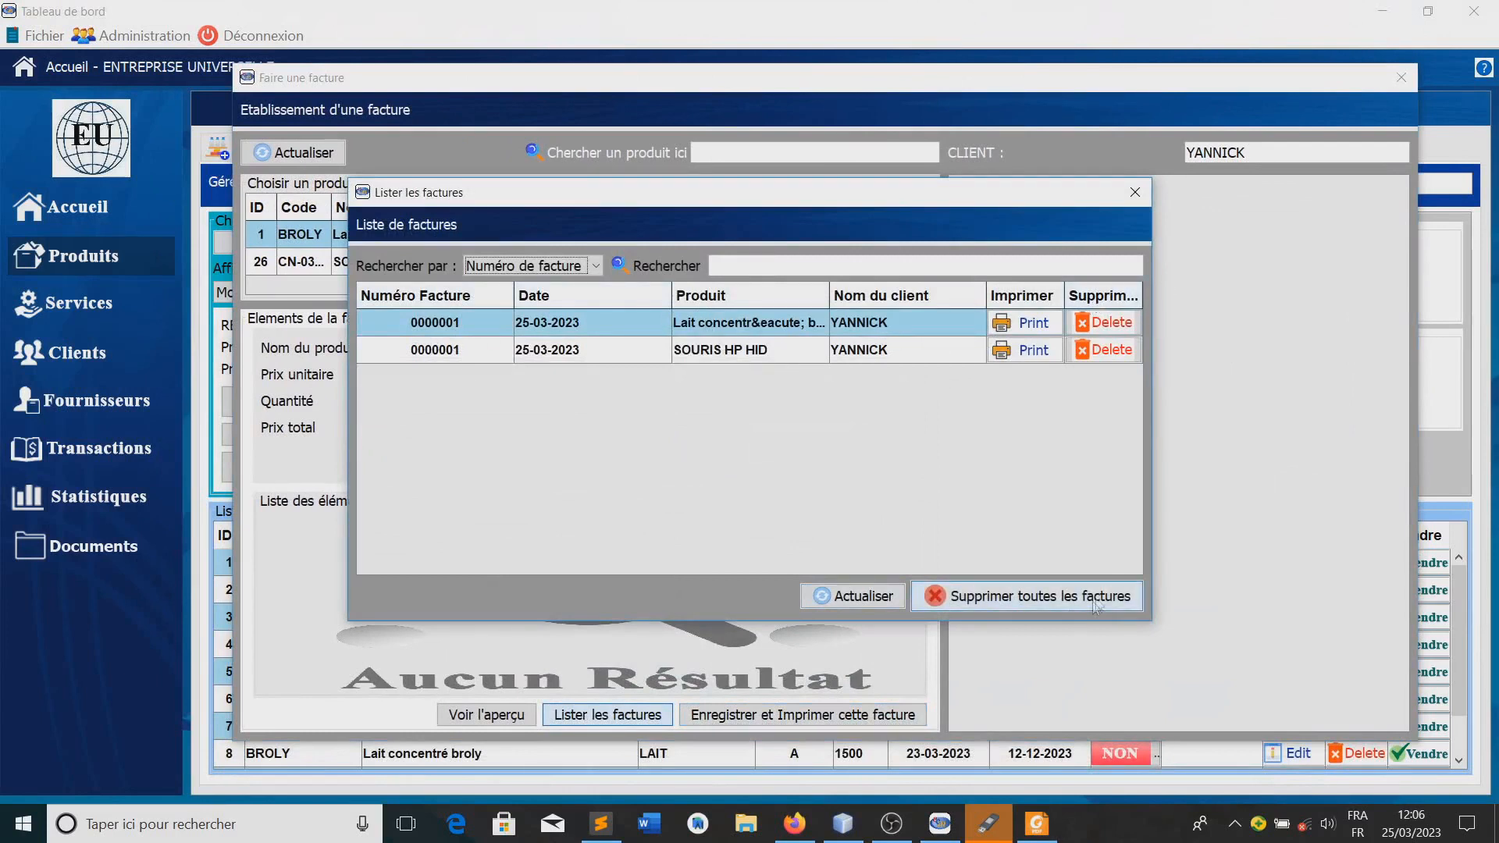
left_click(1006, 598)
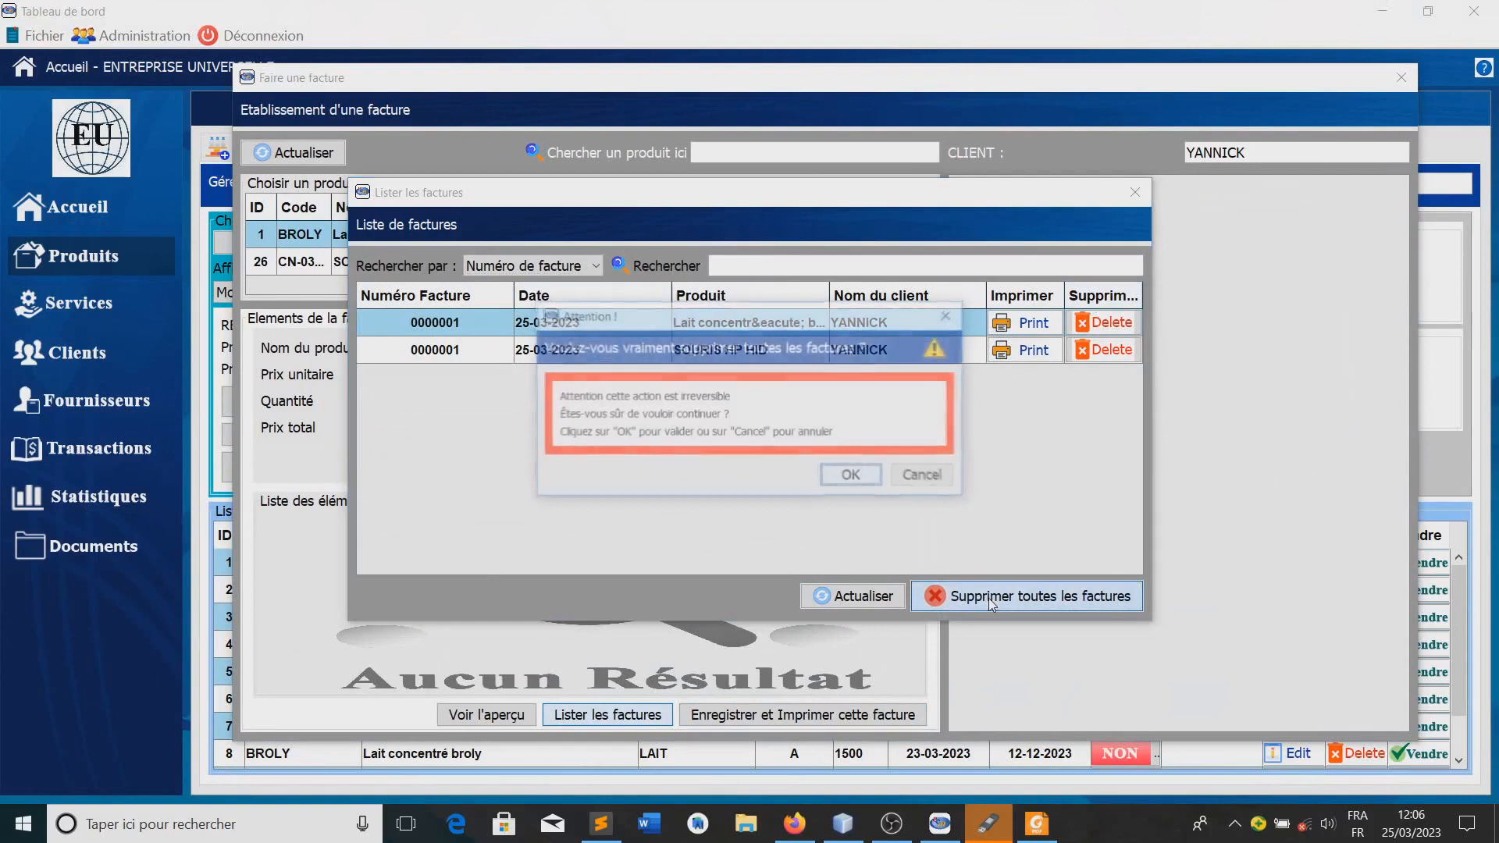
left_click(853, 478)
left_click(1134, 192)
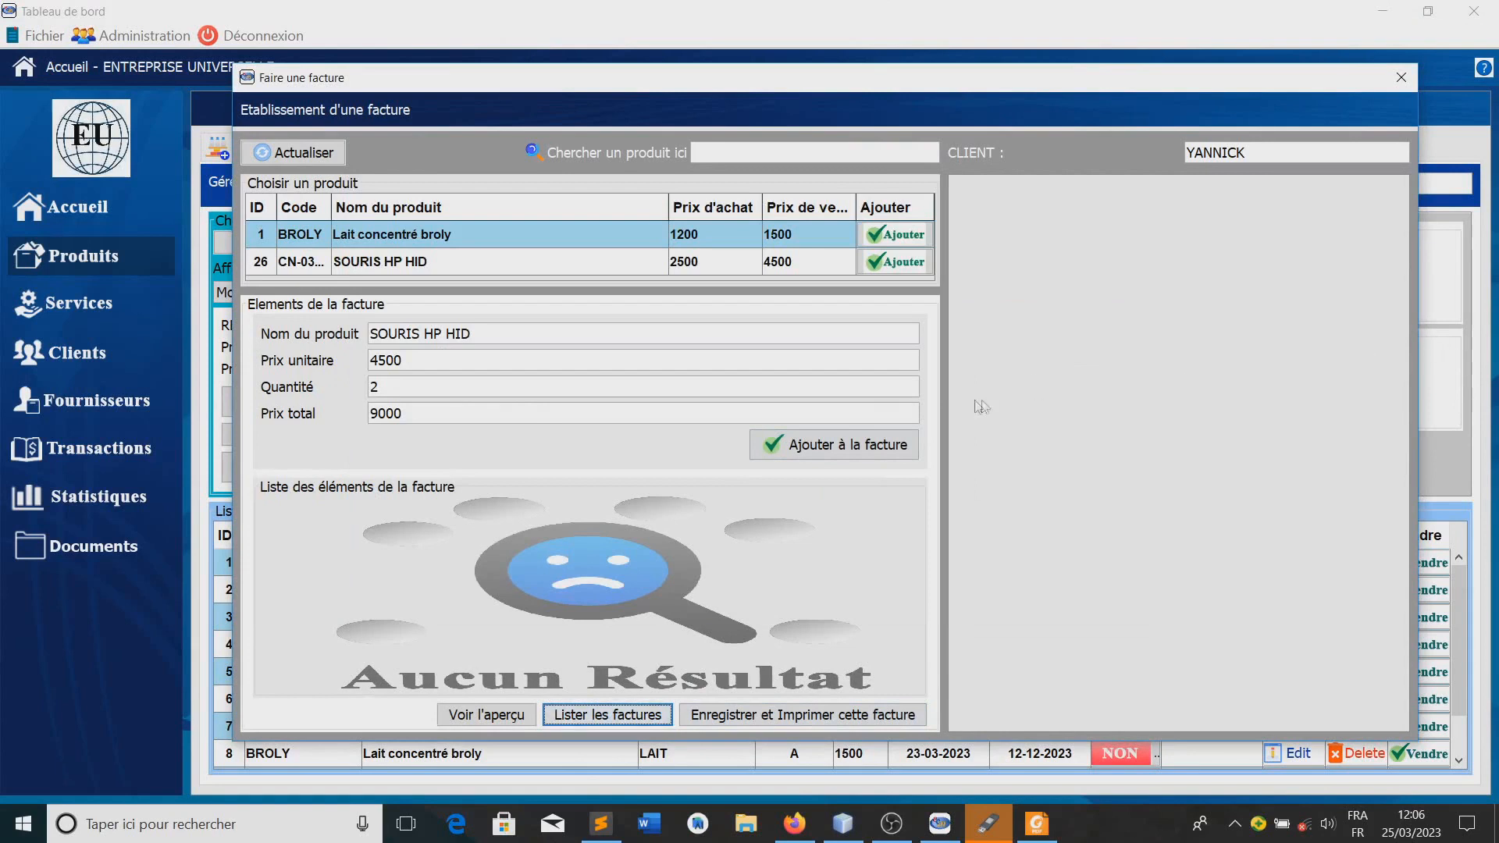
left_click(1401, 77)
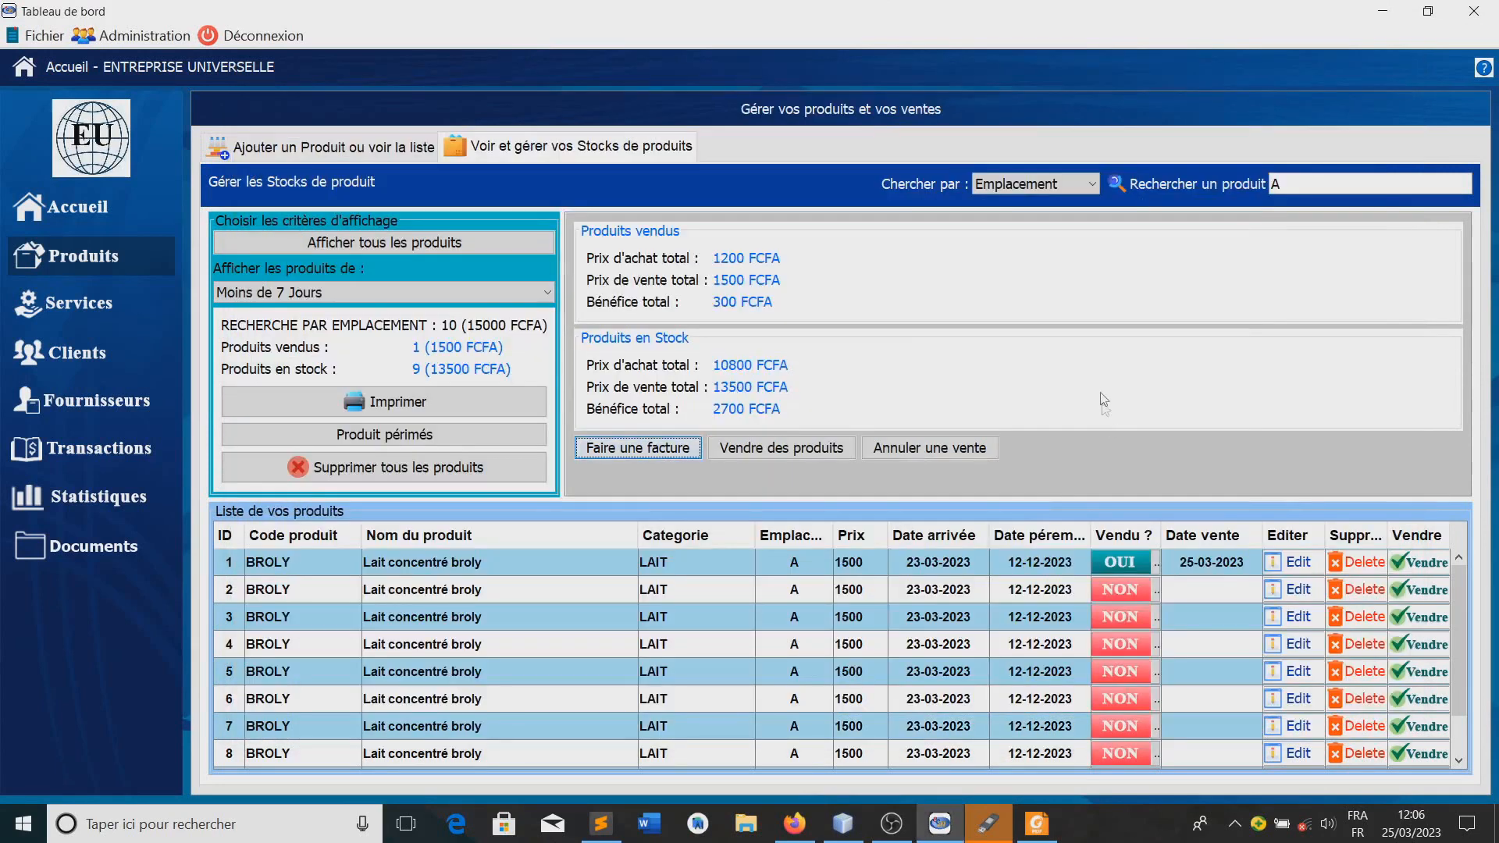